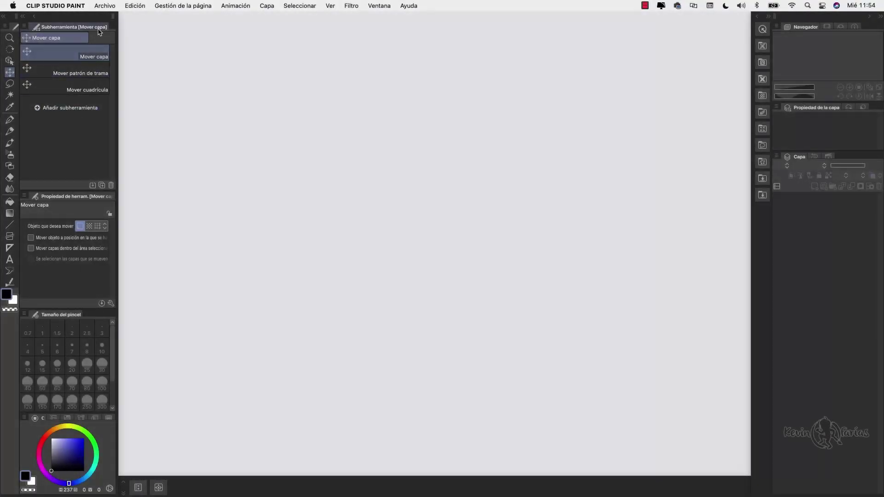
# - Start a new illustration document and name it "Ilustración Animada Pixelart"
pyautogui.click(105, 6)
pyautogui.click(159, 19)
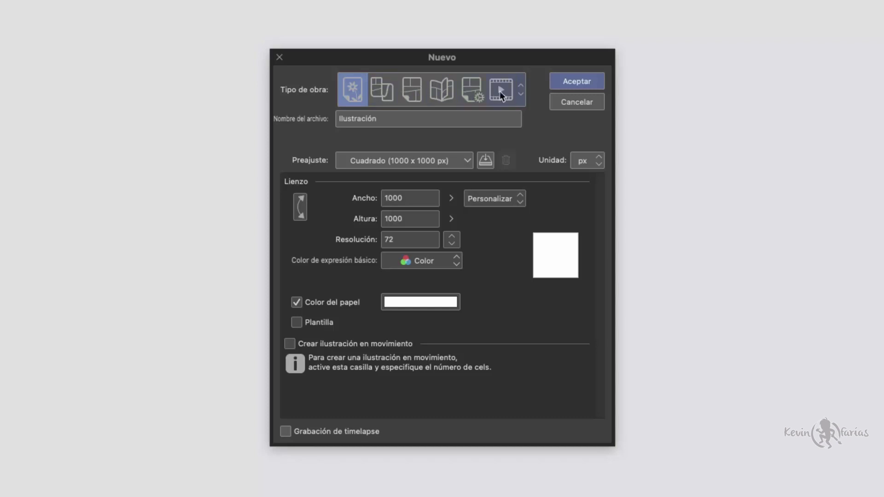
pyautogui.click(398, 119)
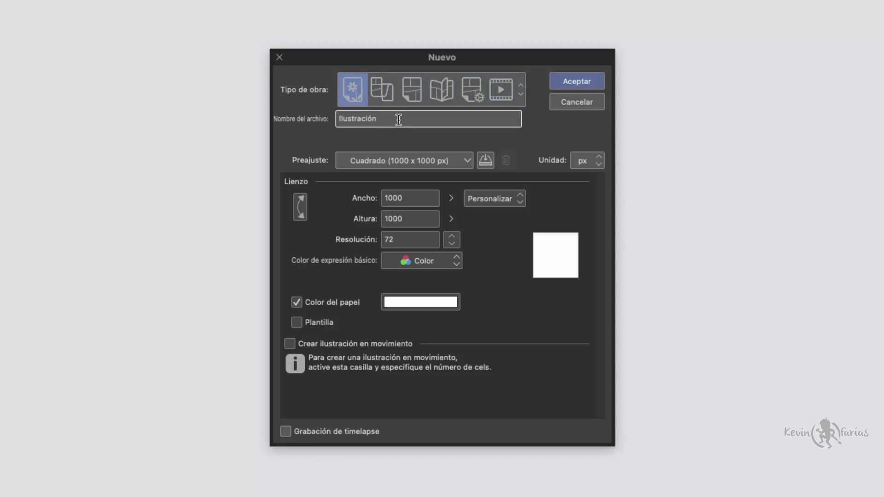
pyautogui.write('Animada Pixelart')
# - Set the canvas size to 192 px wide and 108 px high, leaving the resolution at 72
pyautogui.doubleClick(405, 197)
pyautogui.write('1920')
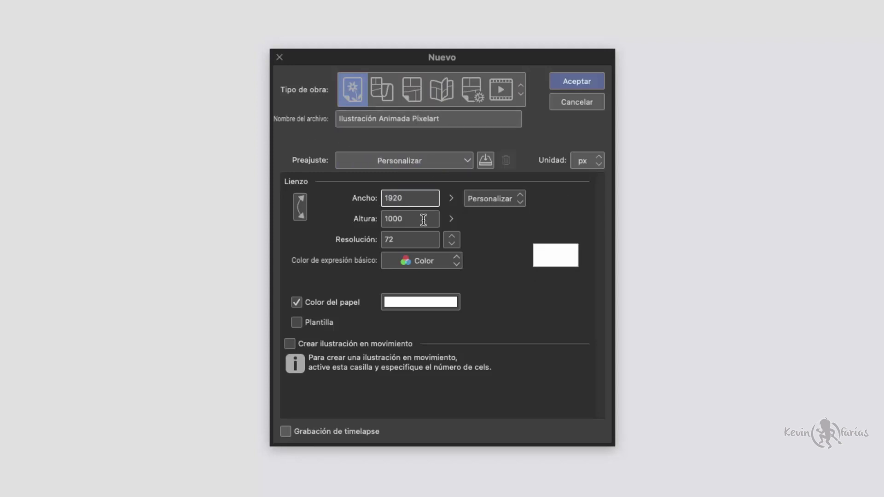
pyautogui.press('Tab')
pyautogui.write('1080')
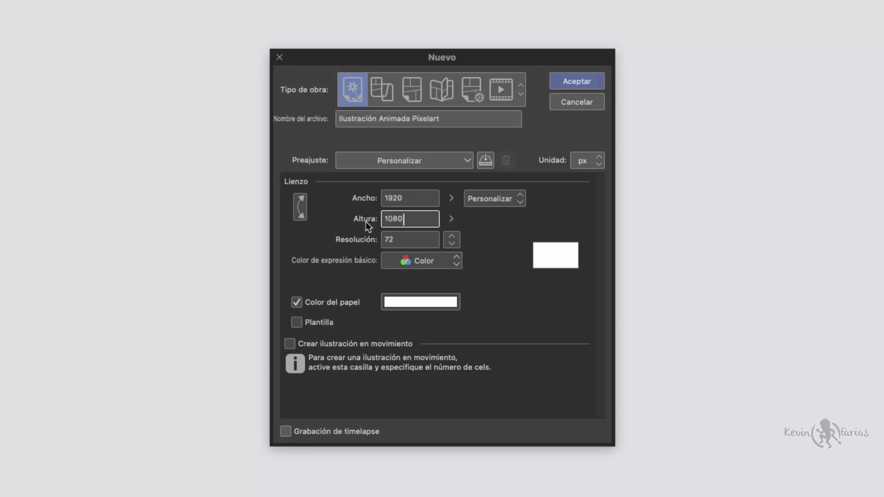
pyautogui.click(452, 243)
pyautogui.click(457, 256)
pyautogui.click(416, 199)
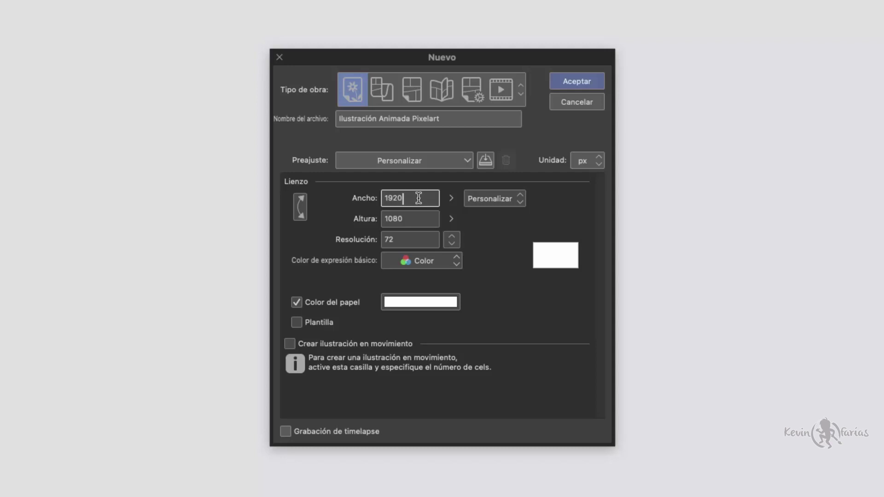
pyautogui.press('BackSpace')
pyautogui.click(411, 216)
pyautogui.press('BackSpace')
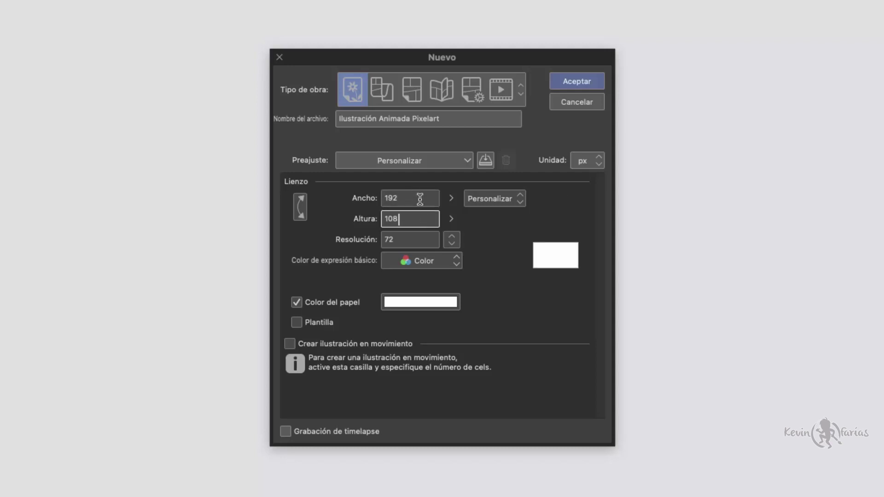
# - Enable the moving illustration option with a playback speed of 8 fps
pyautogui.click(352, 344)
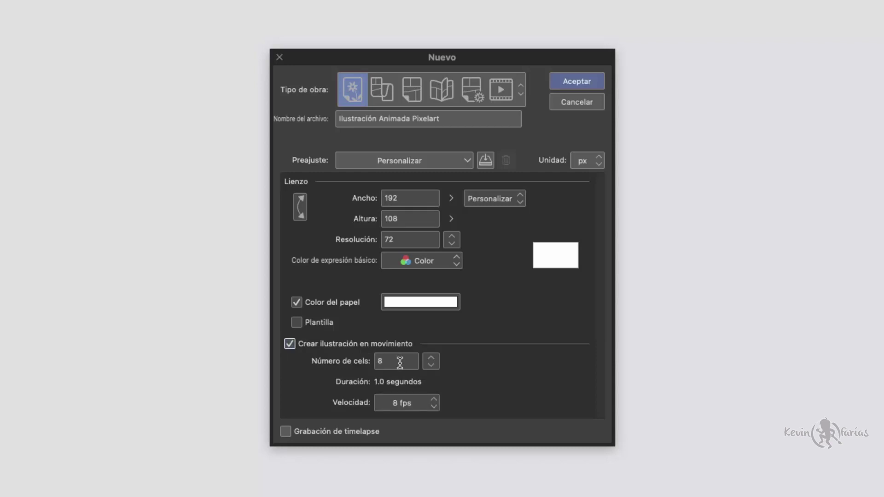
pyautogui.click(419, 402)
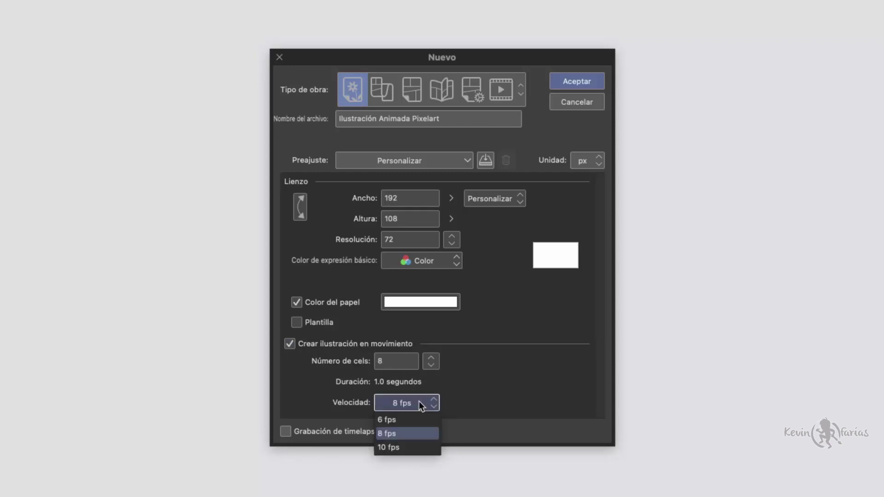
pyautogui.click(423, 432)
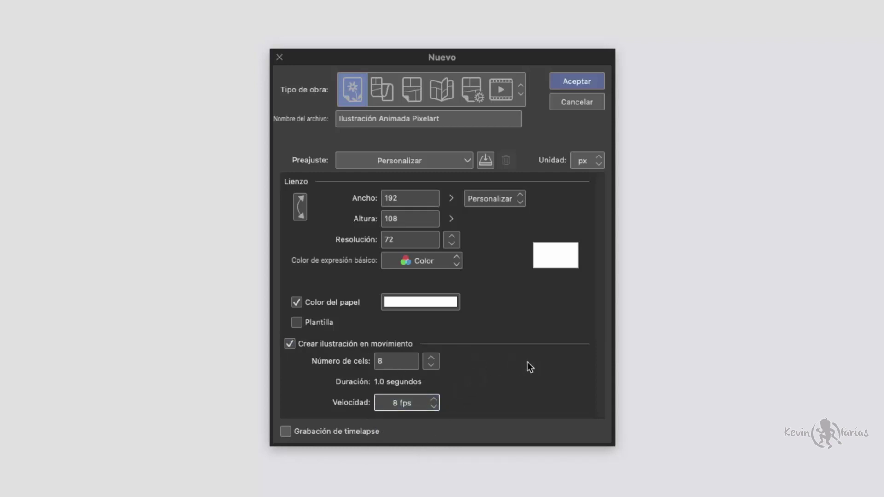
# - Turn on timelapse recording and create the new canvas
pyautogui.click(332, 433)
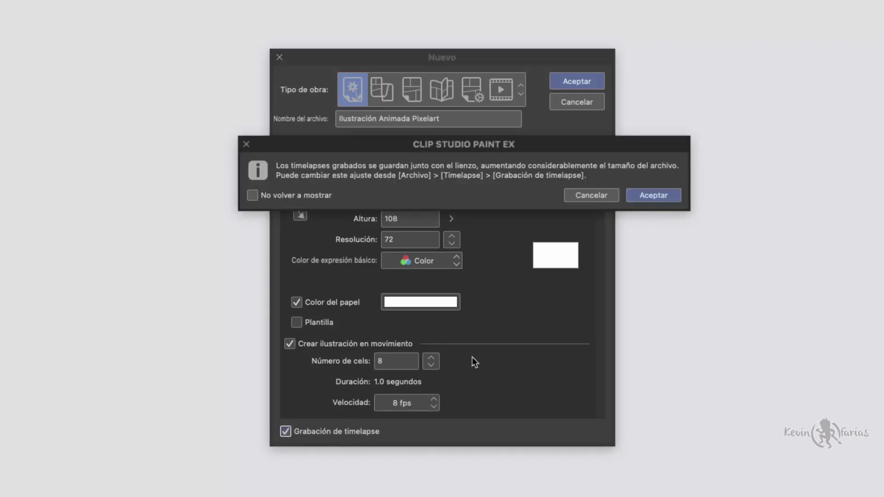
pyautogui.click(649, 195)
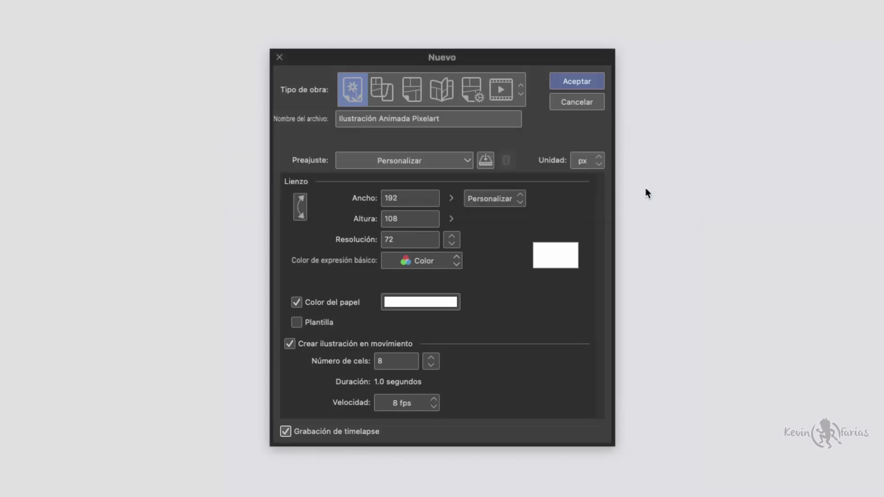
pyautogui.click(599, 81)
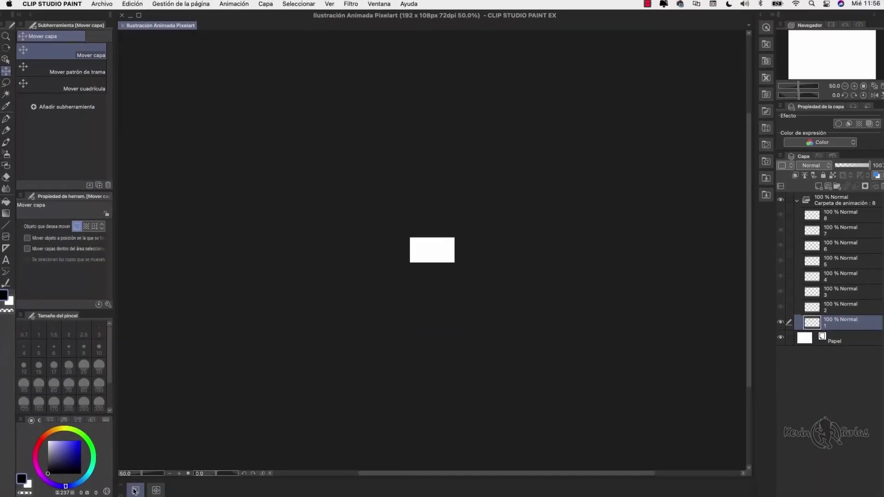
# - Display the Timeline palette below the canvas
pyautogui.click(384, 6)
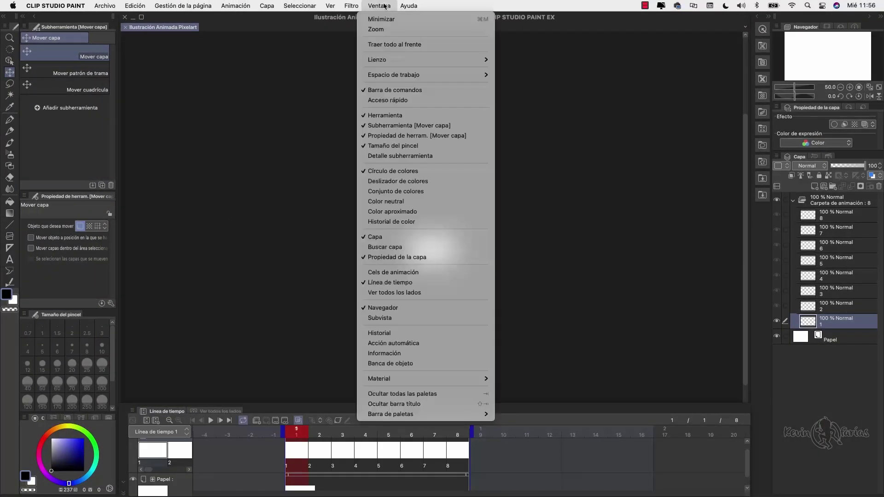
pyautogui.click(426, 284)
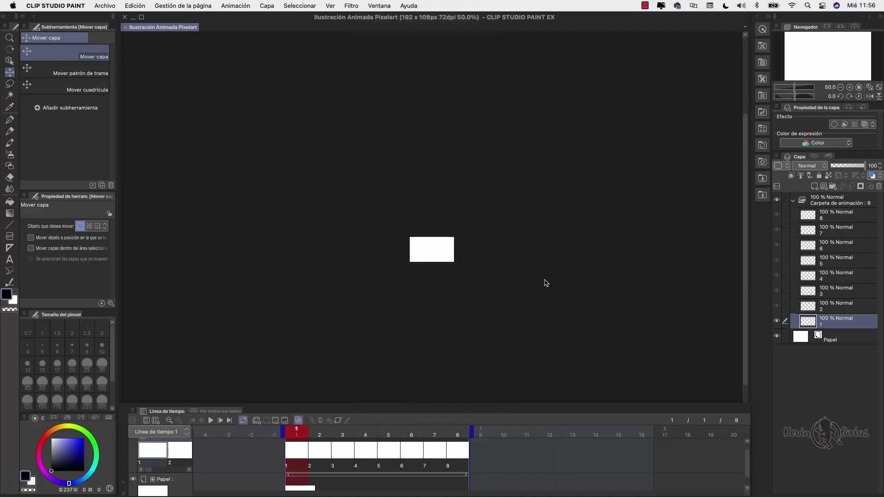
pyautogui.scroll(5, 438, 205)
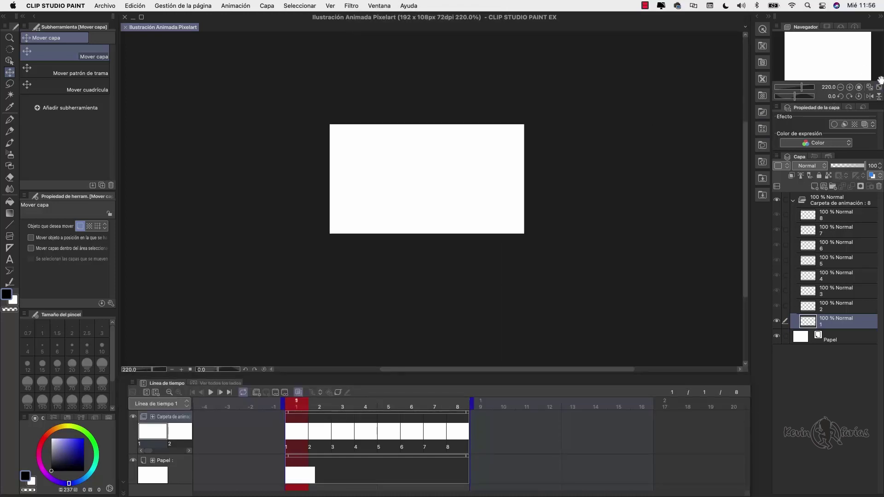
# - Show the grid over the canvas
pyautogui.click(858, 87)
pyautogui.click(849, 87)
pyautogui.click(849, 87)
pyautogui.click(849, 87)
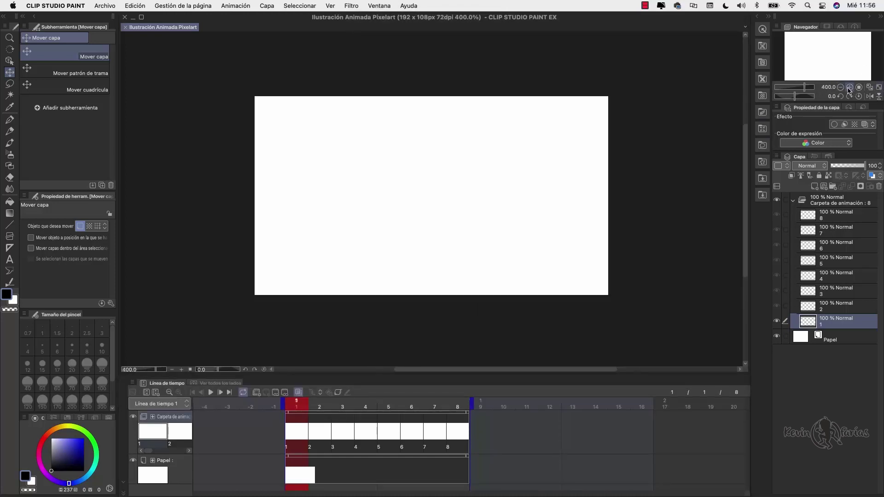
pyautogui.click(849, 87)
pyautogui.click(840, 87)
pyautogui.click(331, 8)
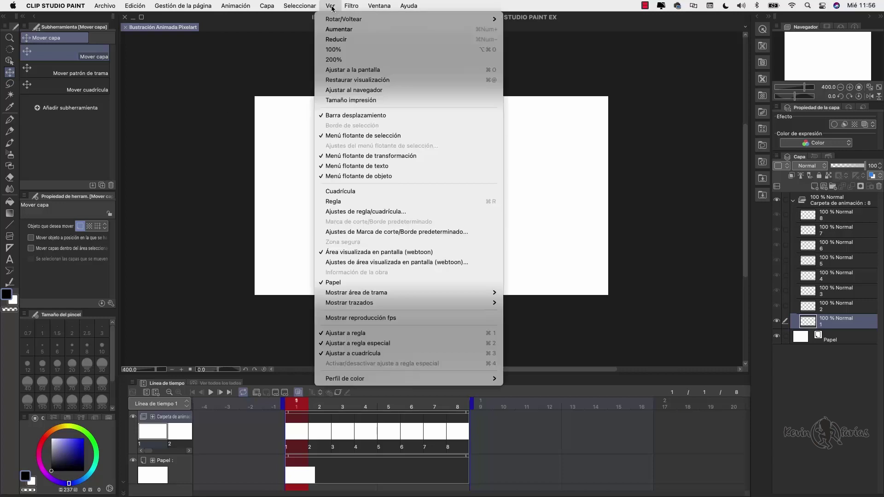
pyautogui.click(377, 191)
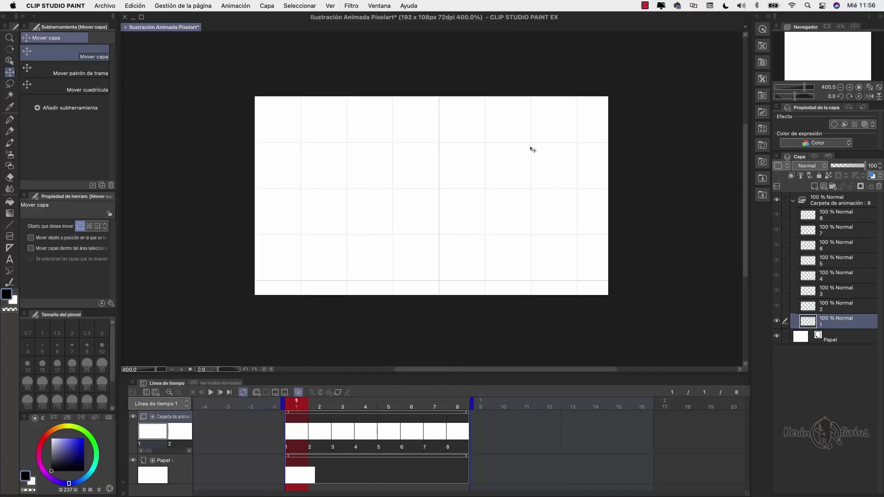
# - Configure the grid with its origin at the centre, a 1 px interval and 1 division
pyautogui.click(331, 7)
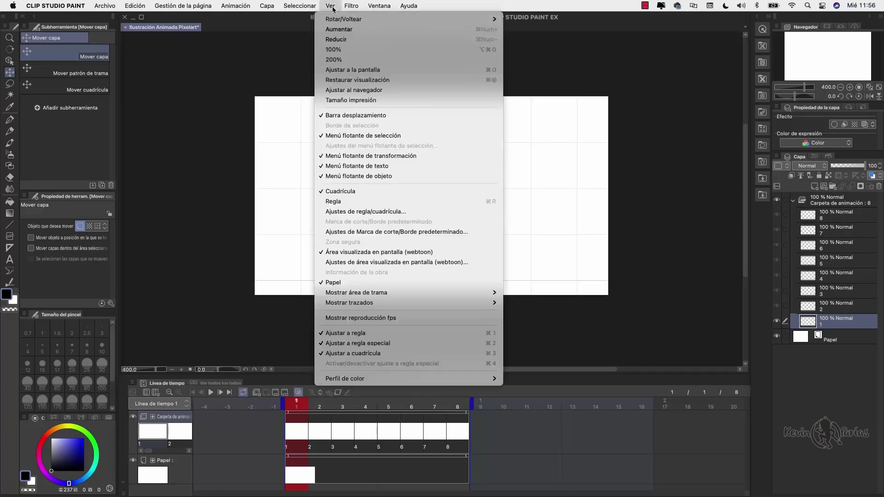
pyautogui.click(419, 212)
pyautogui.click(485, 284)
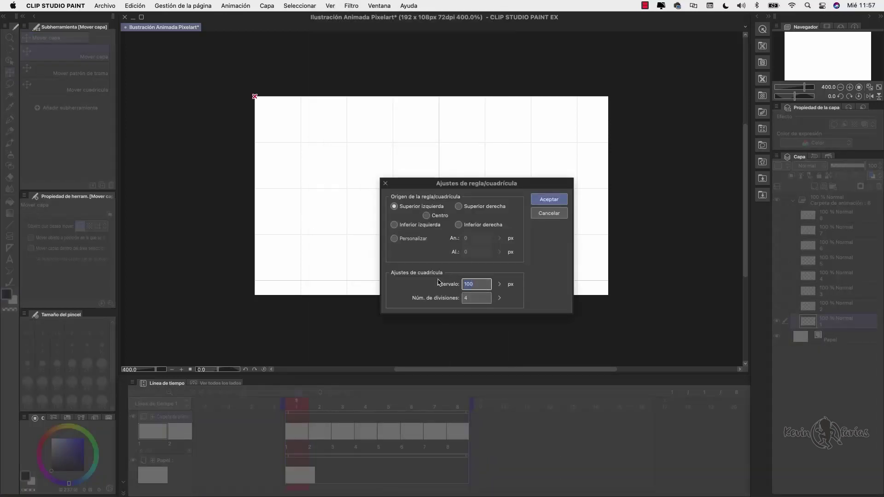
pyautogui.click(426, 216)
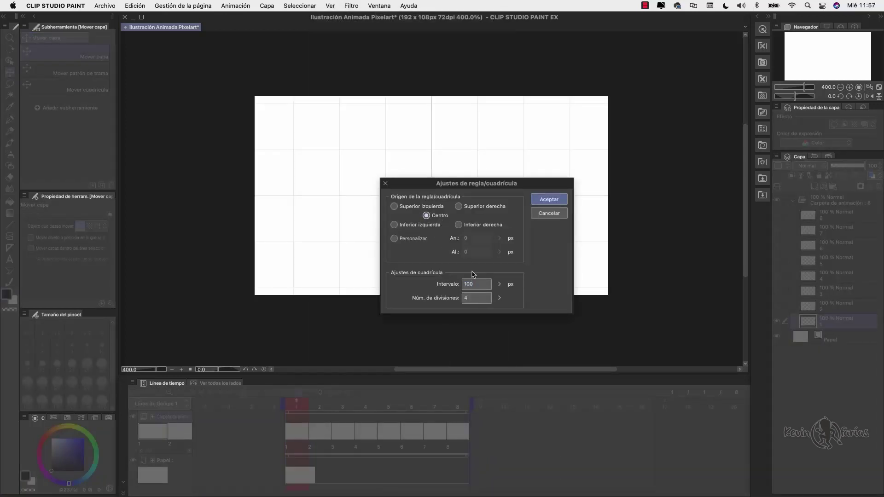
pyautogui.doubleClick(485, 285)
pyautogui.write('1')
pyautogui.press('Tab')
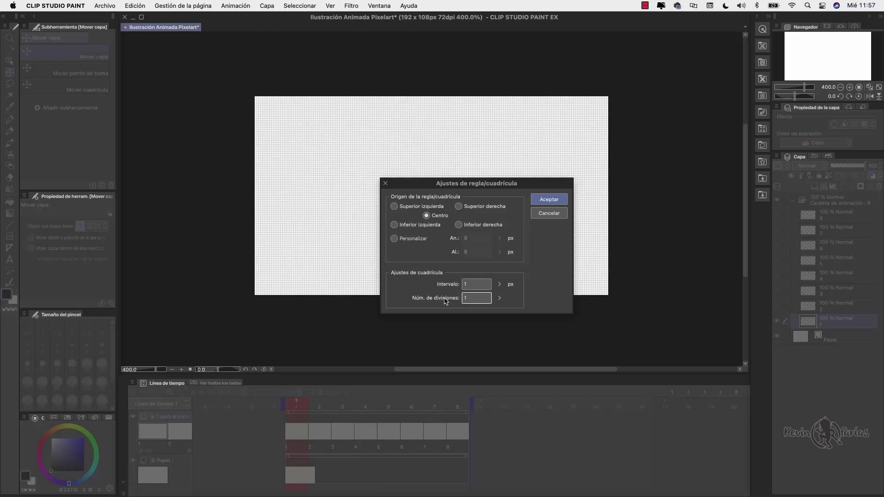
pyautogui.click(545, 200)
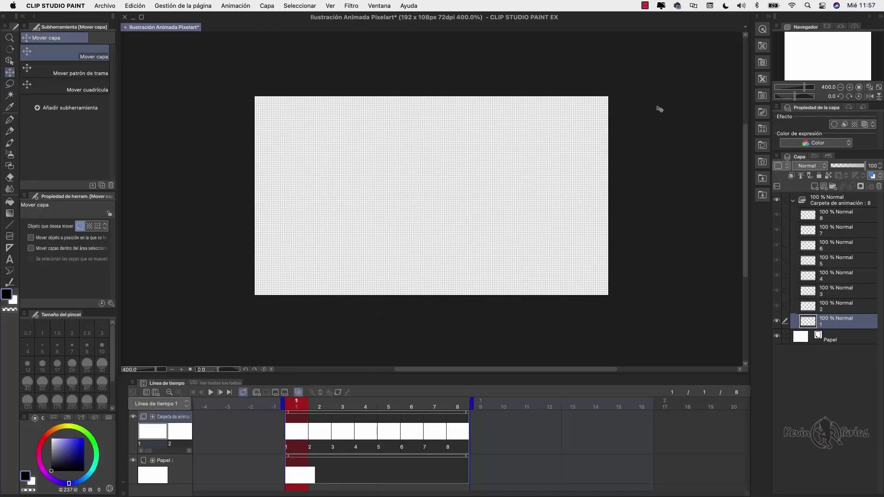
# - Examine the pixel grid on the canvas at several zoom levels, ending with the whole canvas in view
pyautogui.click(849, 87)
pyautogui.click(849, 87)
pyautogui.click(839, 87)
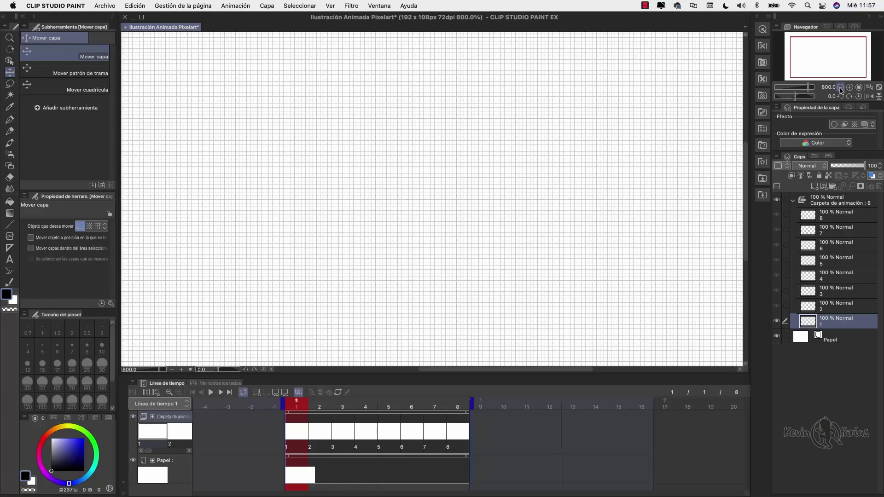
pyautogui.click(840, 87)
pyautogui.click(869, 87)
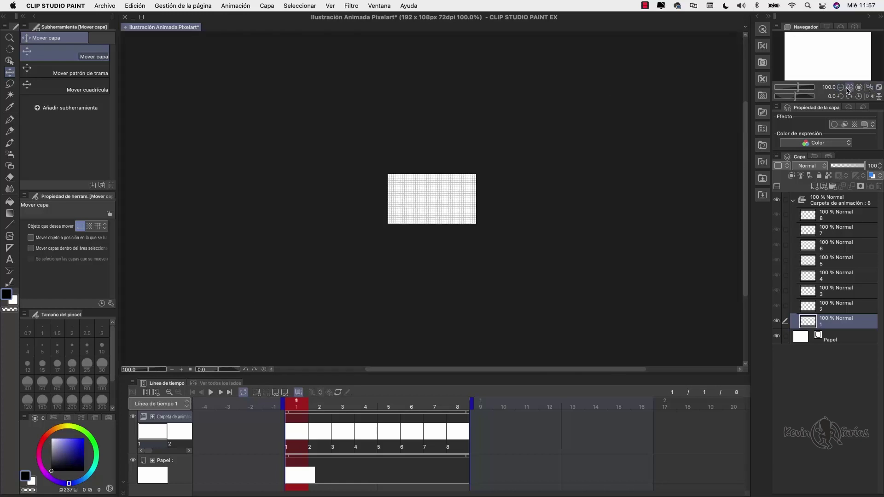
pyautogui.click(849, 87)
pyautogui.click(849, 87)
pyautogui.click(849, 87)
pyautogui.click(849, 87)
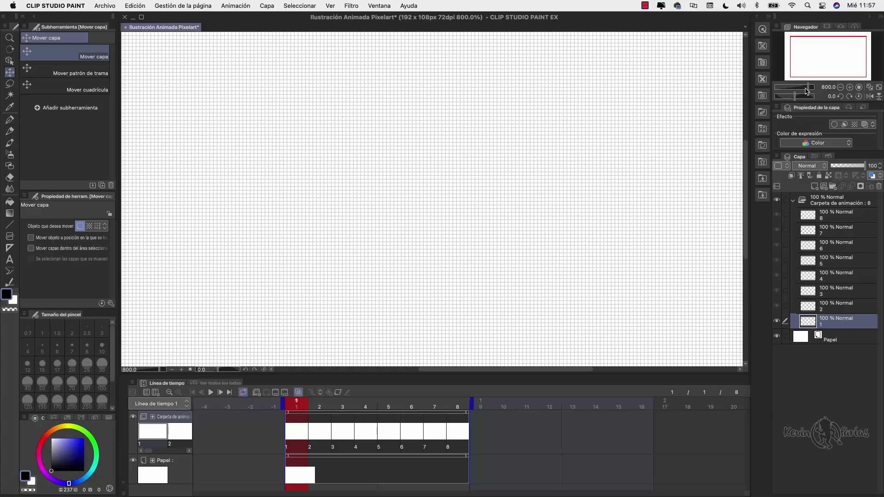
pyautogui.moveTo(806, 91); pyautogui.dragTo(805, 90)
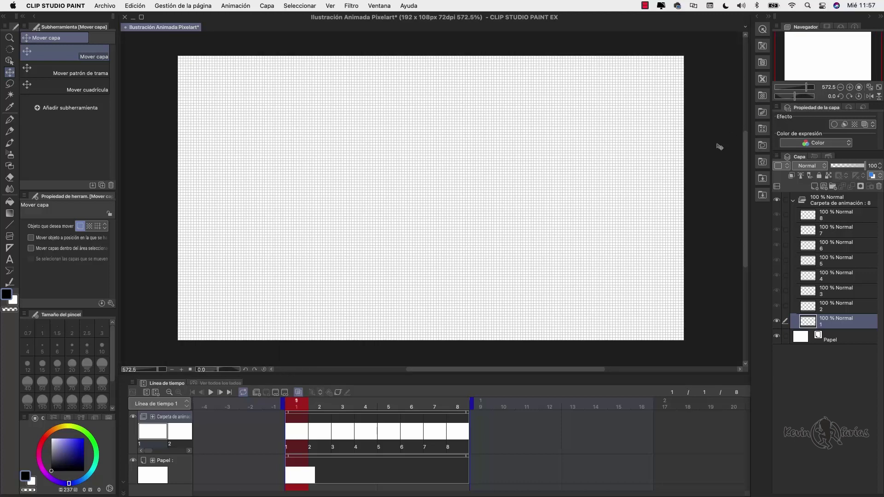
# - Save the document as "Ilustración Animada Pixelart" in CLIP STUDIO FORMAT in the TUTORIAL folder
pyautogui.click(105, 6)
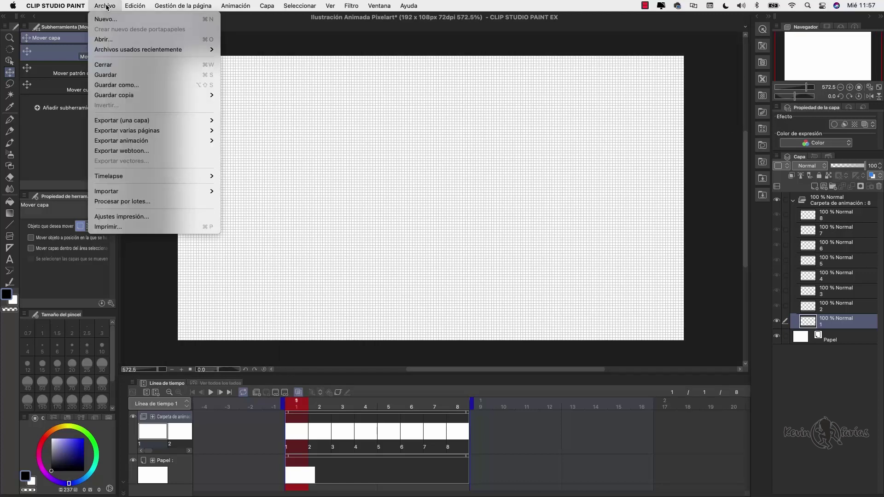
pyautogui.click(153, 75)
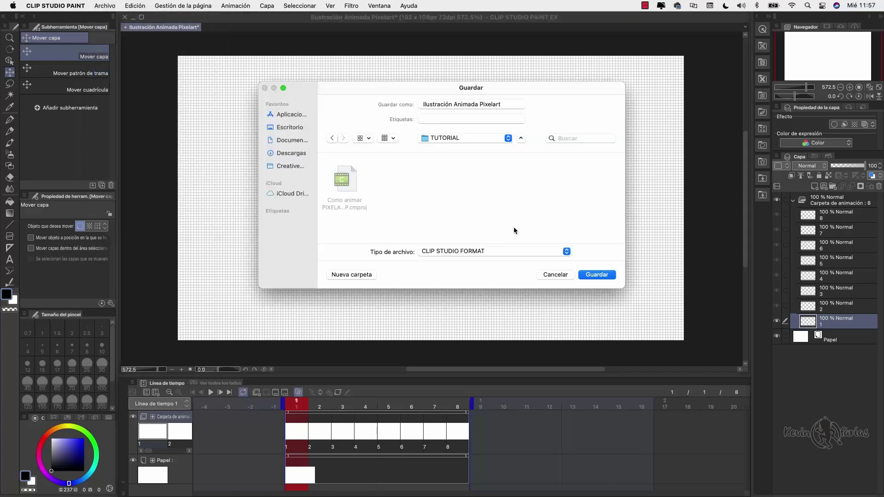
pyautogui.click(566, 251)
pyautogui.click(567, 252)
pyautogui.click(606, 276)
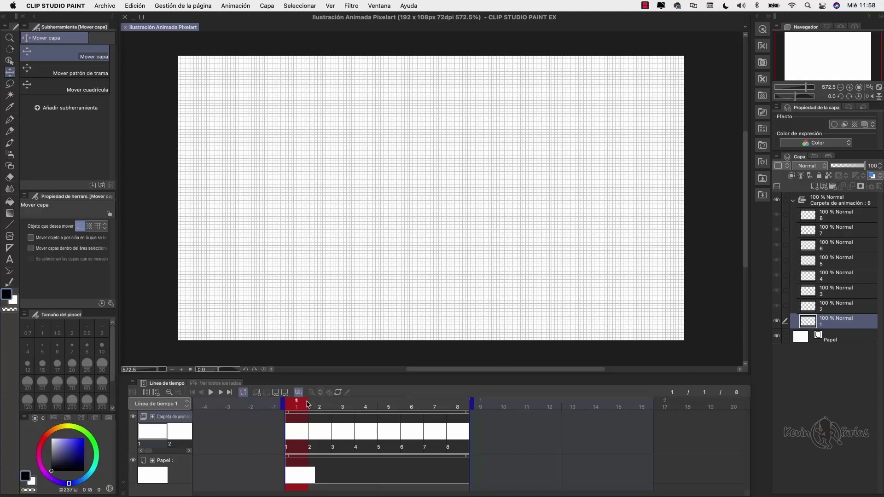
# - Scrub the timeline from frame 1 to about frame 5
pyautogui.moveTo(307, 404); pyautogui.dragTo(389, 405)
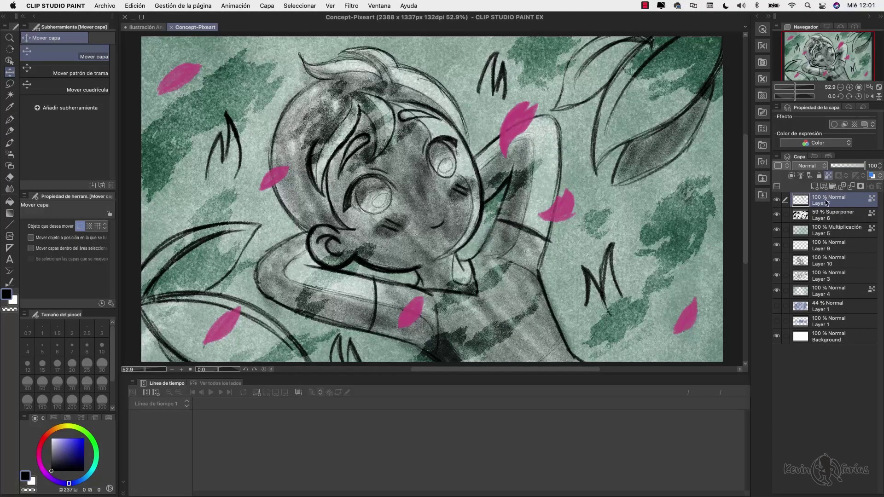
# - Flatten the Concept-Pixeart sketch into a single layer and copy its entire canvas
pyautogui.rightClick(825, 201)
pyautogui.click(828, 436)
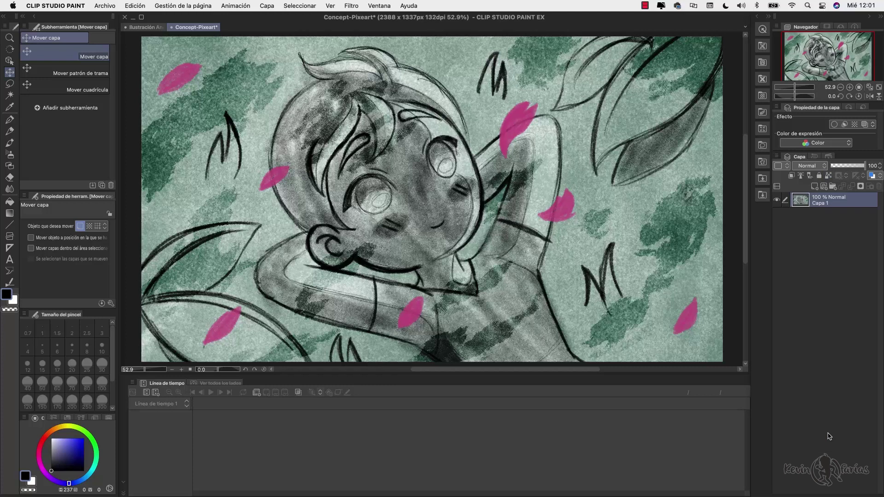
pyautogui.click(299, 5)
pyautogui.click(297, 16)
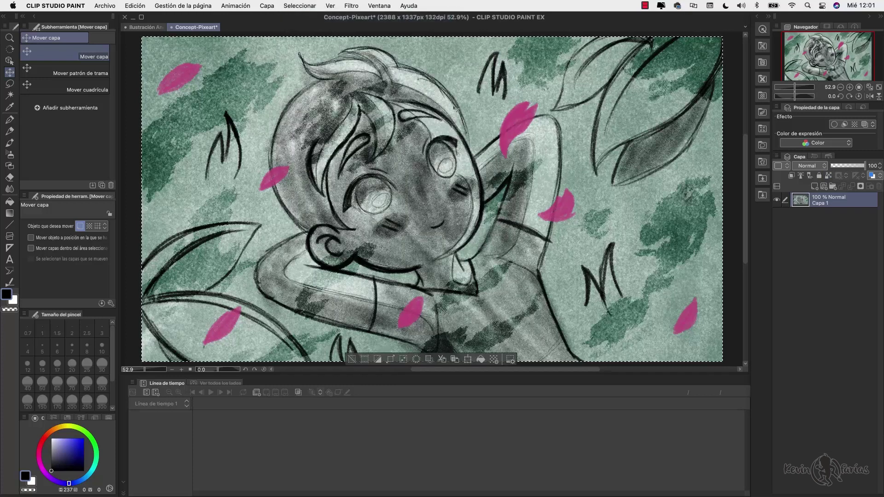
pyautogui.click(135, 6)
pyautogui.click(151, 55)
# - Switch to the Ilustración Animada Pixelart document and paste the copied sketch above the paper layer
pyautogui.click(148, 29)
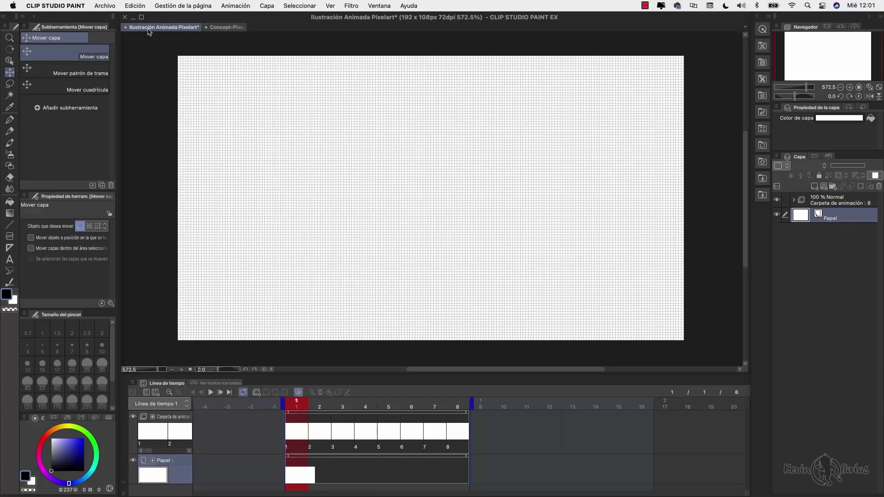
pyautogui.click(135, 6)
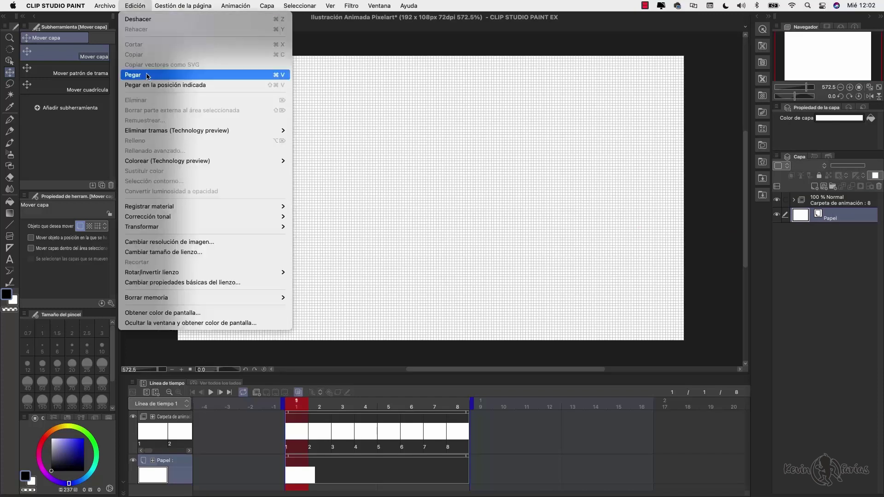
pyautogui.click(148, 75)
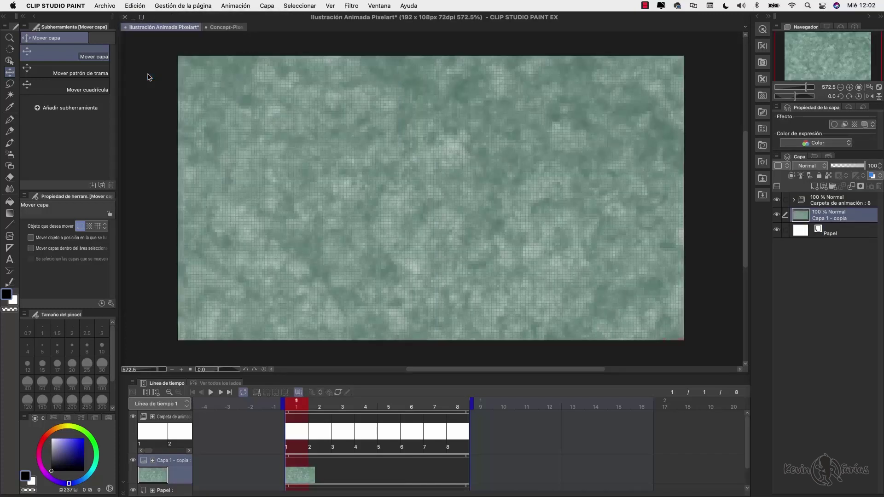
# - Scale and position the pasted sketch to fill the whole canvas, and save the document
pyautogui.click(135, 5)
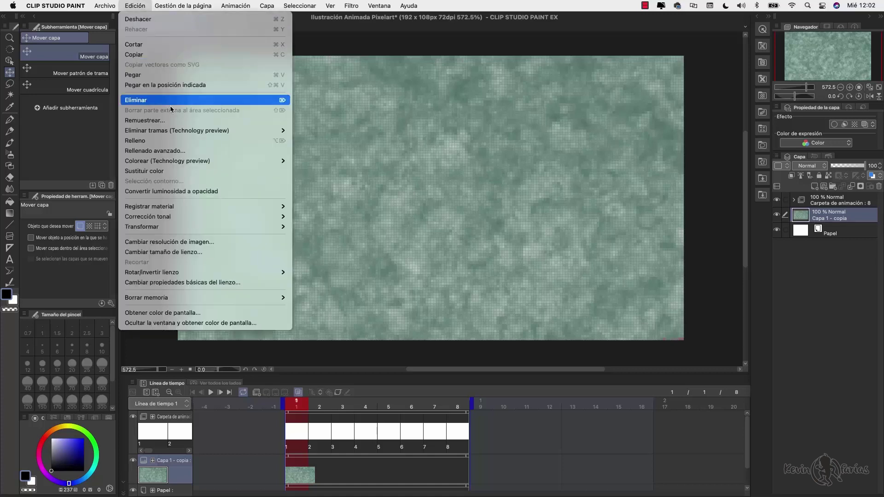
pyautogui.moveTo(258, 225)
pyautogui.click(314, 229)
pyautogui.moveTo(179, 56); pyautogui.dragTo(442, 217)
pyautogui.moveTo(557, 247)
pyautogui.mouseDown()
pyautogui.moveTo(280, 86)
pyautogui.moveTo(378, 165)
pyautogui.moveTo(602, 277)
pyautogui.moveTo(377, 151)
pyautogui.moveTo(578, 288)
pyautogui.moveTo(134, 47)
pyautogui.moveTo(340, 171)
pyautogui.mouseUp()
pyautogui.moveTo(369, 193); pyautogui.dragTo(186, 64)
pyautogui.moveTo(730, 361); pyautogui.dragTo(666, 322)
pyautogui.moveTo(555, 202); pyautogui.dragTo(579, 211)
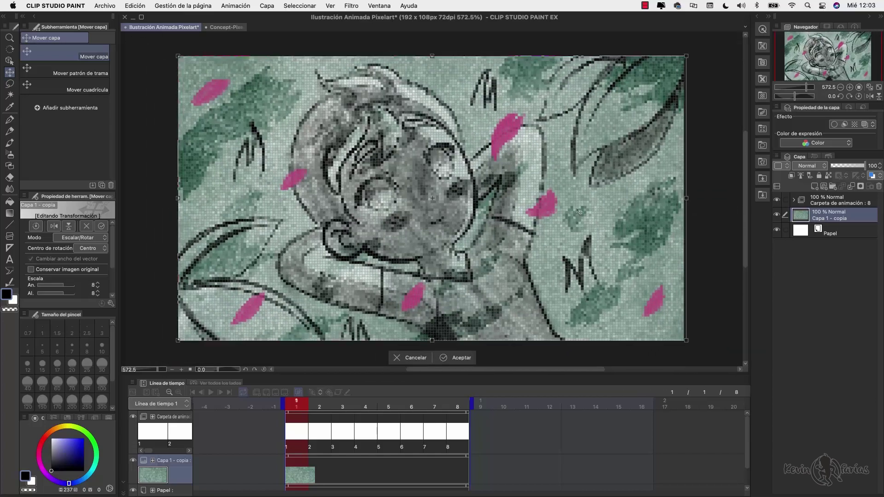
pyautogui.click(461, 358)
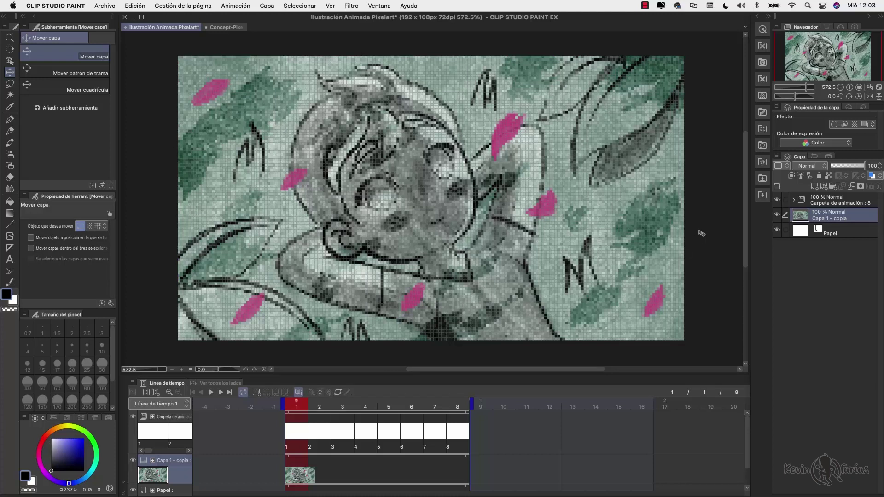
pyautogui.press('super+s')
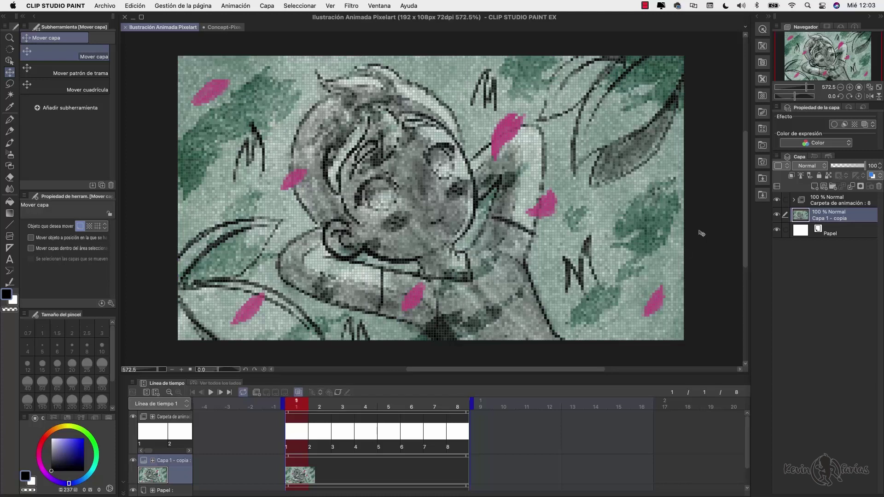
# - Tint the sketch layer with the blue layer colour and set its opacity to 50%
pyautogui.click(873, 177)
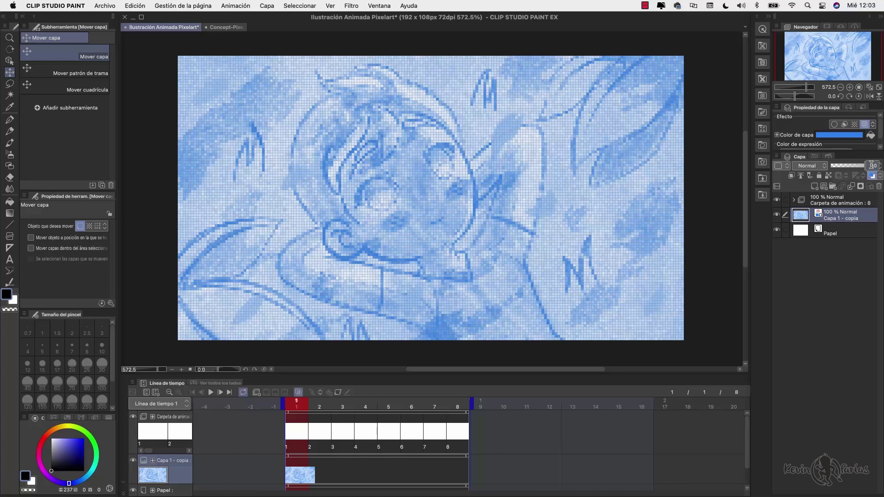
pyautogui.click(872, 165)
pyautogui.write('50')
pyautogui.press('Return')
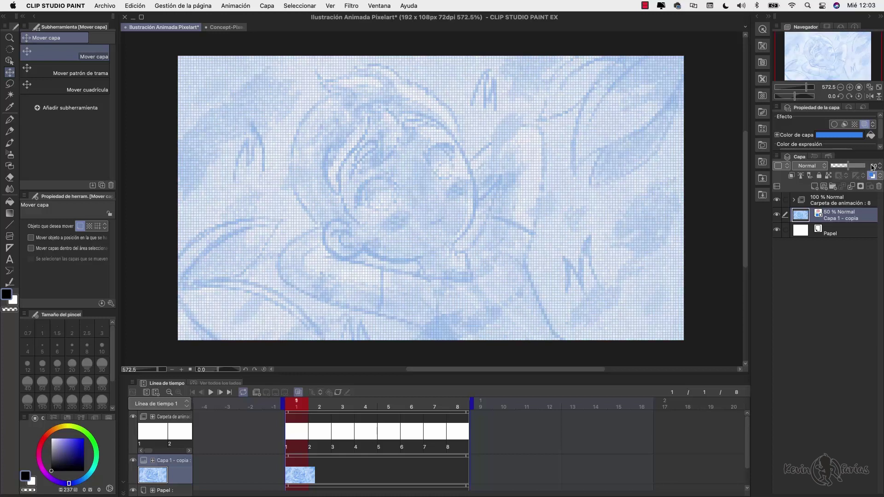
# - Create a raster layer directly above the paper layer and name it "Personaje"
pyautogui.click(839, 232)
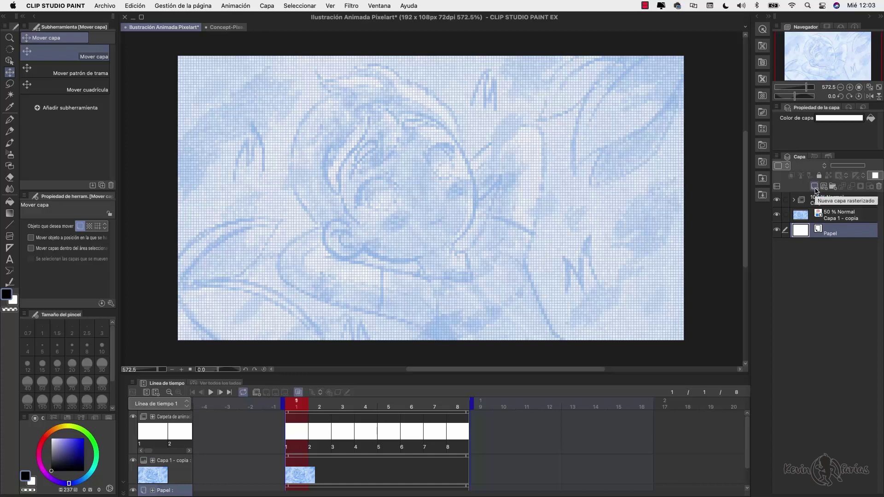
pyautogui.click(815, 187)
pyautogui.doubleClick(822, 235)
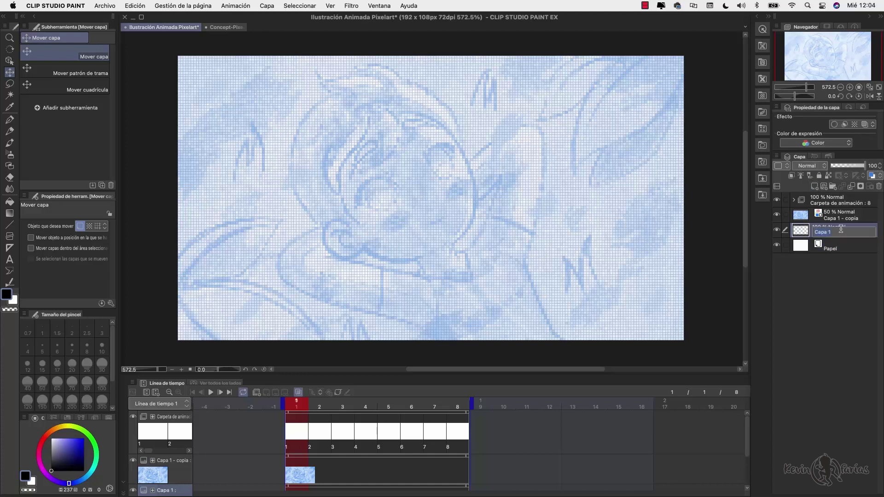
pyautogui.write('Personaje')
pyautogui.press('Return')
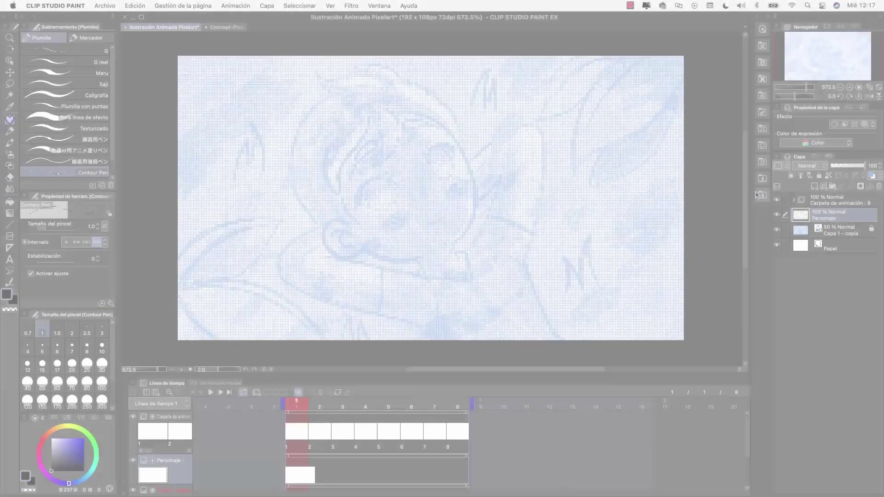
pyautogui.click(760, 194)
pyautogui.click(747, 18)
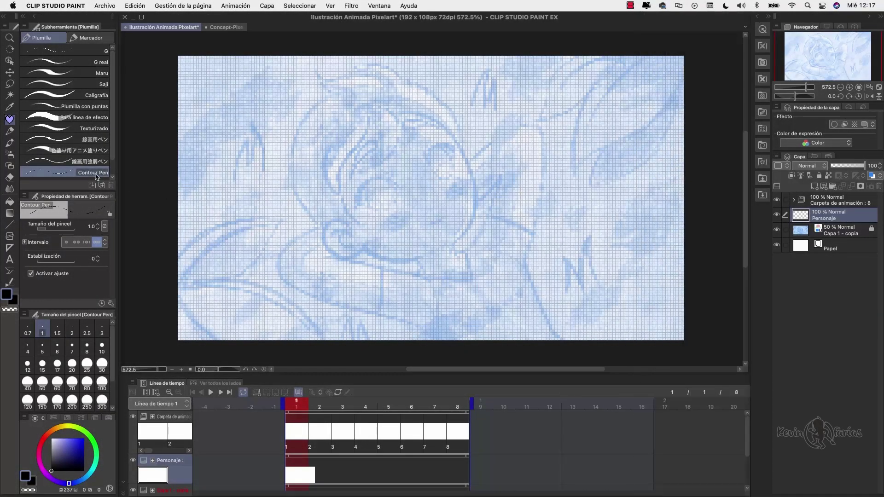
# - Select the G pen, try a stroke with the strongest anti-aliasing and undo it
pyautogui.click(98, 51)
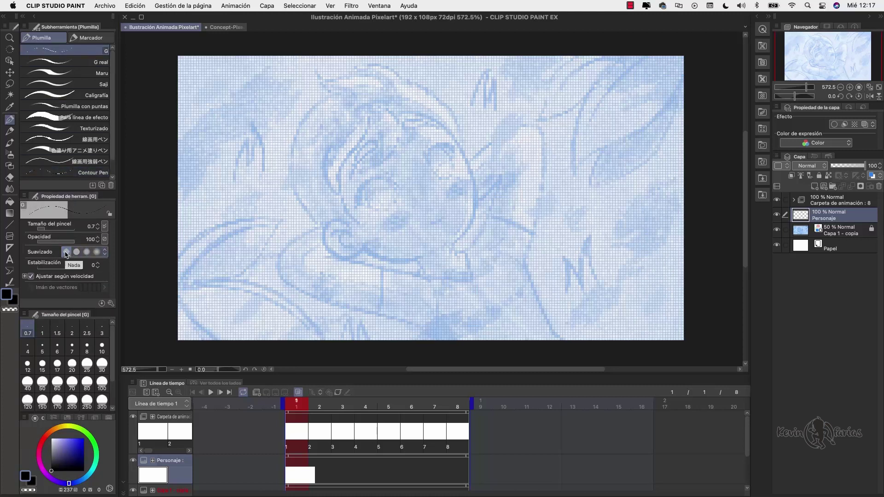
pyautogui.click(96, 252)
pyautogui.moveTo(227, 212)
pyautogui.mouseDown()
pyautogui.moveTo(253, 171)
pyautogui.moveTo(293, 160)
pyautogui.moveTo(364, 283)
pyautogui.mouseUp()
pyautogui.press('super+z')
# - Set the G pen's anti-aliasing to none, draw a wavy test stroke across the canvas and undo it
pyautogui.click(66, 252)
pyautogui.moveTo(253, 247); pyautogui.dragTo(348, 150)
pyautogui.moveTo(215, 213)
pyautogui.mouseDown()
pyautogui.moveTo(284, 170)
pyautogui.moveTo(390, 229)
pyautogui.moveTo(535, 233)
pyautogui.moveTo(624, 289)
pyautogui.mouseUp()
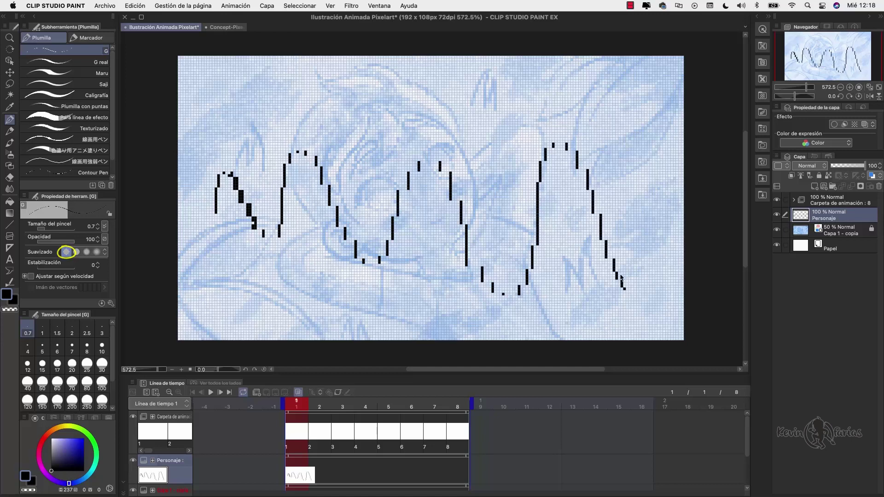
pyautogui.press('super+z')
# - Trace the character's cheek and jaw line in black over the sketch, and outline the ear with its inner folds
pyautogui.moveTo(455, 141); pyautogui.dragTo(450, 246)
pyautogui.moveTo(365, 249)
pyautogui.mouseDown()
pyautogui.moveTo(419, 257)
pyautogui.moveTo(381, 260)
pyautogui.mouseUp()
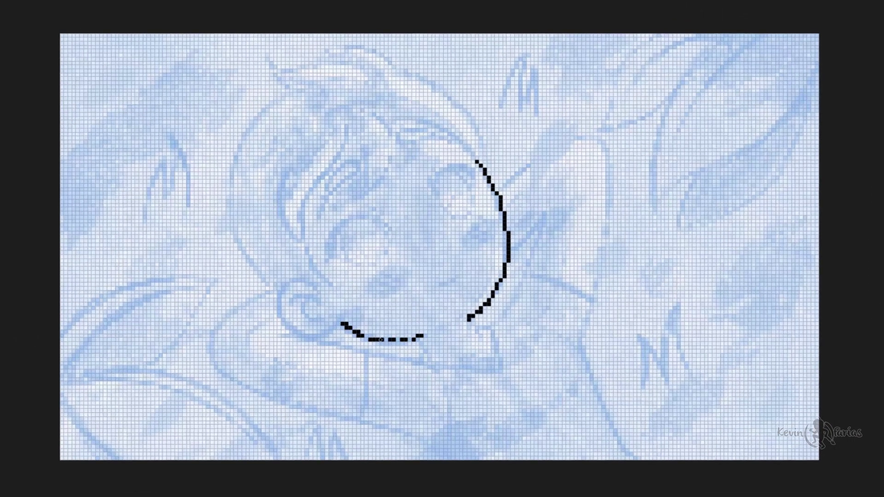
pyautogui.moveTo(397, 343); pyautogui.dragTo(327, 335)
pyautogui.moveTo(298, 333)
pyautogui.mouseDown()
pyautogui.moveTo(302, 280)
pyautogui.moveTo(324, 338)
pyautogui.mouseUp()
pyautogui.moveTo(302, 280); pyautogui.dragTo(316, 280)
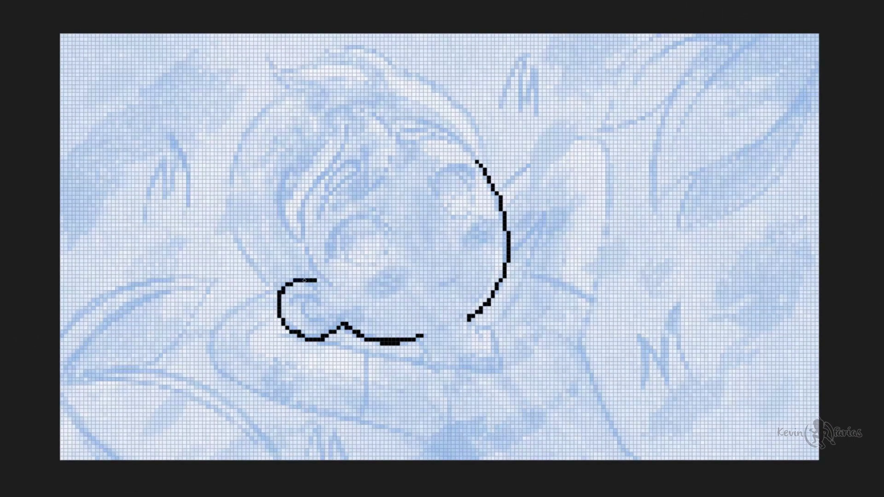
pyautogui.moveTo(294, 308); pyautogui.dragTo(323, 304)
pyautogui.moveTo(311, 300); pyautogui.dragTo(322, 320)
# - Draw the neck and the collar, including the pointed flap beside the raised arm and the neckline below the jaw
pyautogui.moveTo(470, 318); pyautogui.dragTo(481, 338)
pyautogui.moveTo(418, 337); pyautogui.dragTo(433, 359)
pyautogui.moveTo(421, 354); pyautogui.dragTo(422, 362)
pyautogui.moveTo(501, 316); pyautogui.dragTo(475, 329)
pyautogui.moveTo(502, 317); pyautogui.dragTo(548, 209)
pyautogui.moveTo(511, 249); pyautogui.dragTo(542, 221)
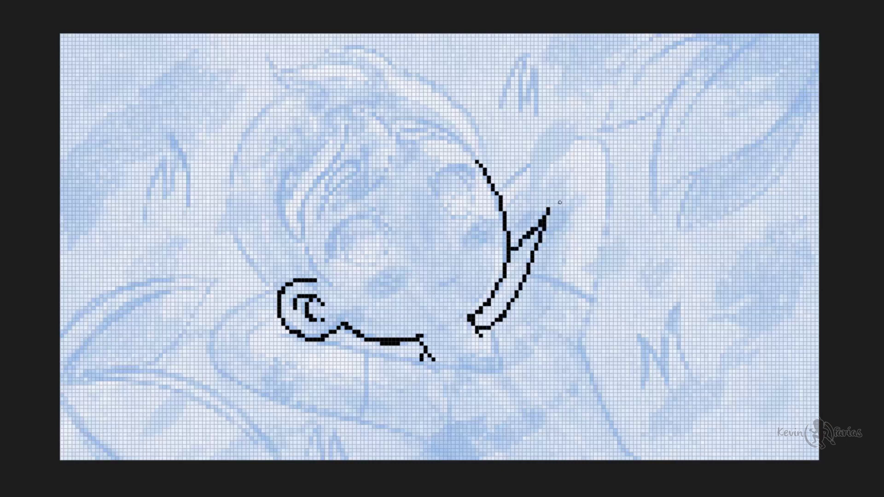
pyautogui.moveTo(283, 335); pyautogui.dragTo(433, 367)
pyautogui.moveTo(368, 351); pyautogui.dragTo(284, 336)
pyautogui.moveTo(284, 336)
pyautogui.mouseDown()
pyautogui.moveTo(443, 367)
pyautogui.moveTo(493, 327)
pyautogui.mouseUp()
# - Trace the side of the torso, the raised arm and the folded arm under the head
pyautogui.moveTo(581, 339); pyautogui.dragTo(631, 458)
pyautogui.moveTo(580, 340); pyautogui.dragTo(590, 134)
pyautogui.moveTo(590, 134)
pyautogui.mouseDown()
pyautogui.moveTo(496, 189)
pyautogui.moveTo(566, 136)
pyautogui.mouseUp()
pyautogui.moveTo(270, 290)
pyautogui.mouseDown()
pyautogui.moveTo(285, 403)
pyautogui.moveTo(441, 458)
pyautogui.mouseUp()
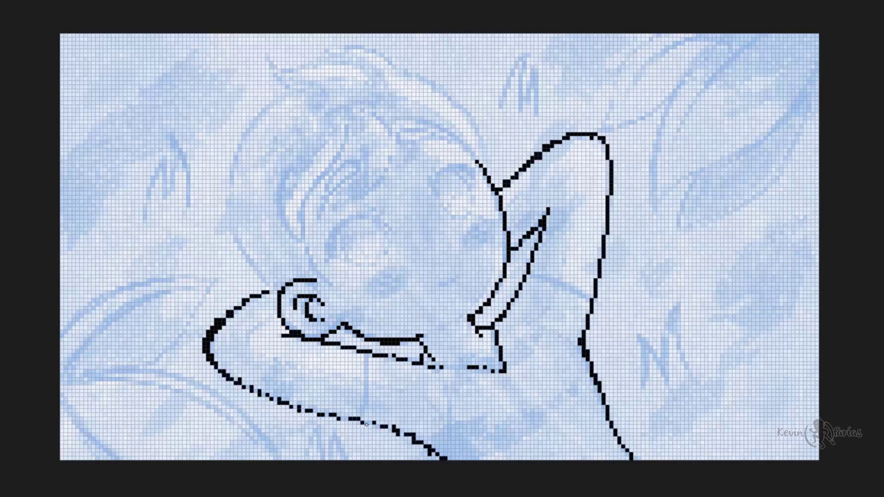
# - Add the sleeve lines on both arms and close the gaps in the neckline and the folded arm's outline
pyautogui.moveTo(536, 274); pyautogui.dragTo(588, 295)
pyautogui.moveTo(369, 354); pyautogui.dragTo(366, 423)
pyautogui.moveTo(433, 367)
pyautogui.mouseDown()
pyautogui.moveTo(488, 372)
pyautogui.moveTo(411, 363)
pyautogui.mouseUp()
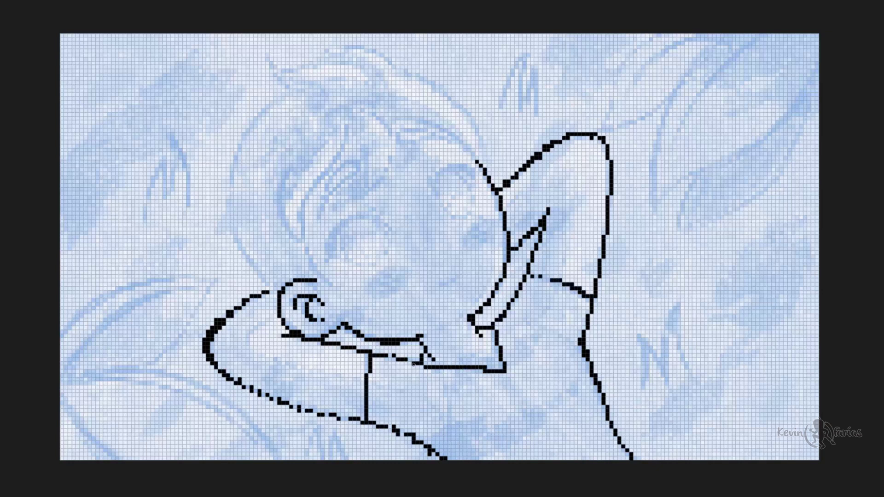
pyautogui.moveTo(362, 420); pyautogui.dragTo(315, 411)
# - Trace the head's outline on both sides, and thin the thick pixels along its back and the folded elbow
pyautogui.moveTo(278, 289)
pyautogui.mouseDown()
pyautogui.moveTo(272, 272)
pyautogui.moveTo(295, 86)
pyautogui.mouseUp()
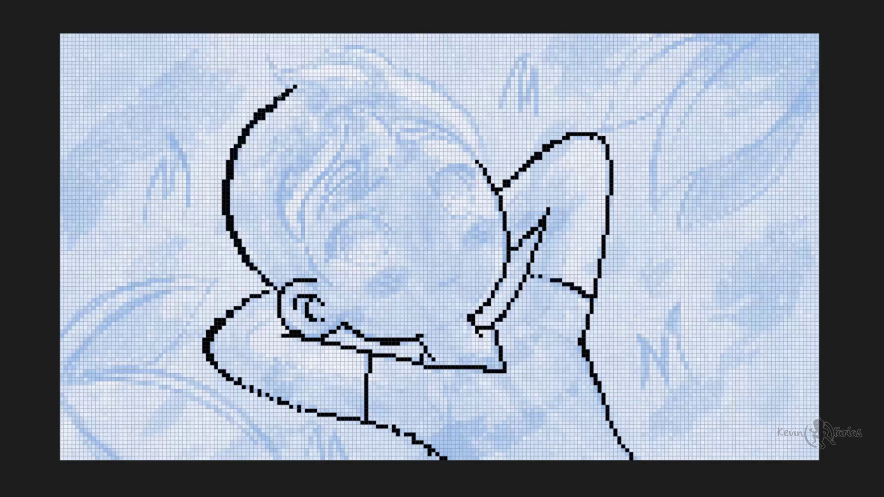
pyautogui.moveTo(495, 187); pyautogui.dragTo(394, 67)
pyautogui.moveTo(460, 105); pyautogui.dragTo(477, 127)
pyautogui.moveTo(232, 221); pyautogui.dragTo(294, 88)
pyautogui.moveTo(237, 237); pyautogui.dragTo(258, 272)
pyautogui.moveTo(207, 322); pyautogui.dragTo(225, 340)
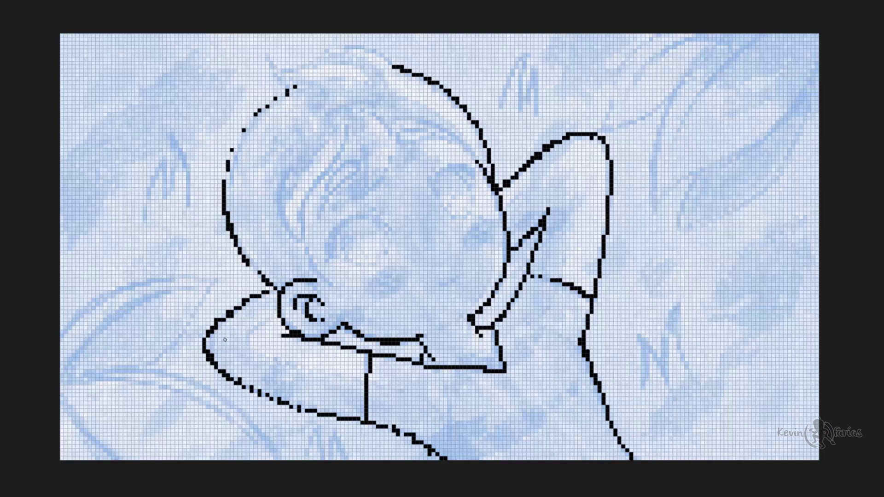
# - Clean up the outlines of the torso, jaw, nape and folded arm into even, continuous pixel lines
pyautogui.moveTo(580, 339); pyautogui.dragTo(580, 345)
pyautogui.click(445, 458)
pyautogui.moveTo(395, 339); pyautogui.dragTo(382, 340)
pyautogui.moveTo(250, 266); pyautogui.dragTo(271, 289)
pyautogui.moveTo(246, 387); pyautogui.dragTo(302, 411)
pyautogui.moveTo(393, 429); pyautogui.dragTo(411, 434)
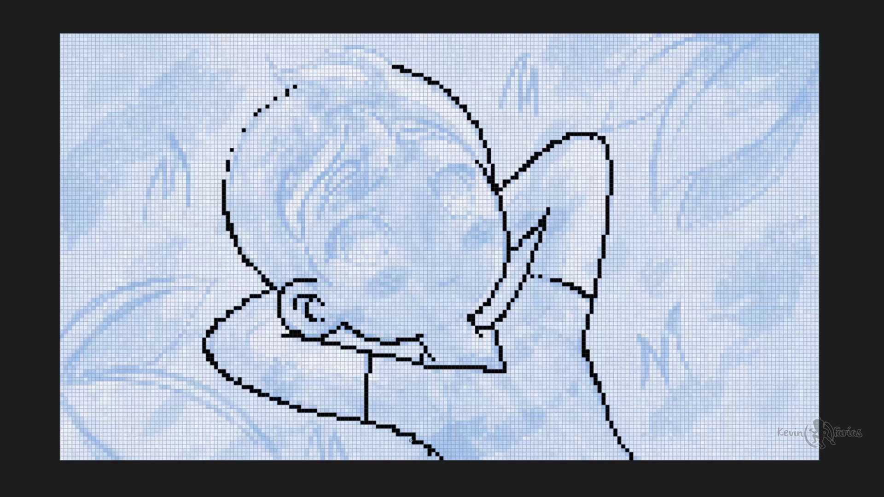
# - Complete the raised arm's sleeve line and the head's back outline, and draw the hairline above the ear and the smile
pyautogui.moveTo(549, 278); pyautogui.dragTo(529, 276)
pyautogui.moveTo(359, 63); pyautogui.dragTo(232, 146)
pyautogui.moveTo(279, 100)
pyautogui.mouseDown()
pyautogui.moveTo(389, 65)
pyautogui.moveTo(335, 69)
pyautogui.mouseUp()
pyautogui.moveTo(318, 280)
pyautogui.mouseDown()
pyautogui.moveTo(329, 285)
pyautogui.moveTo(305, 198)
pyautogui.moveTo(320, 164)
pyautogui.mouseUp()
pyautogui.moveTo(294, 89); pyautogui.dragTo(391, 65)
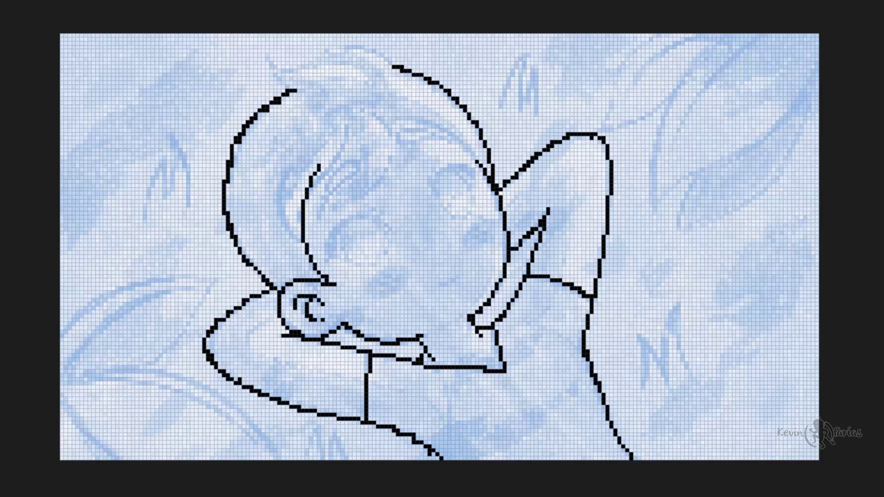
pyautogui.moveTo(465, 267); pyautogui.dragTo(439, 284)
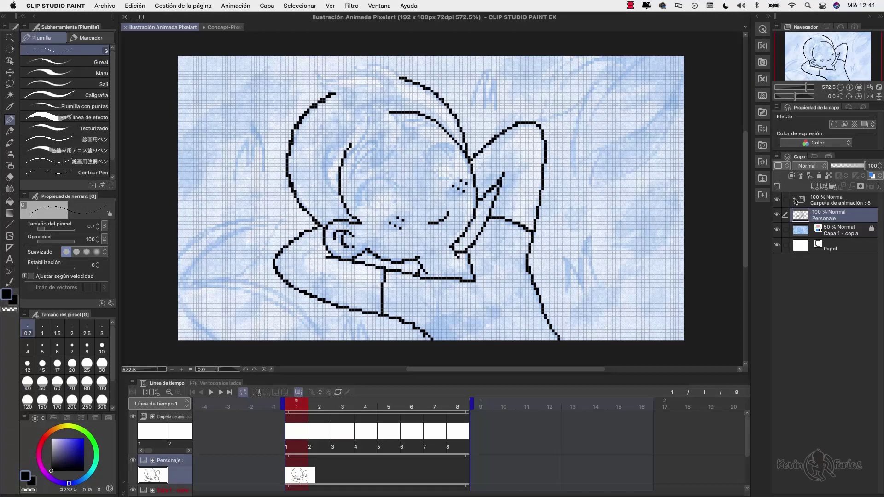
# - Select cel 1 in the animation folder and draw the fringe, the side lock and the top tuft of hair
pyautogui.click(794, 200)
pyautogui.click(817, 321)
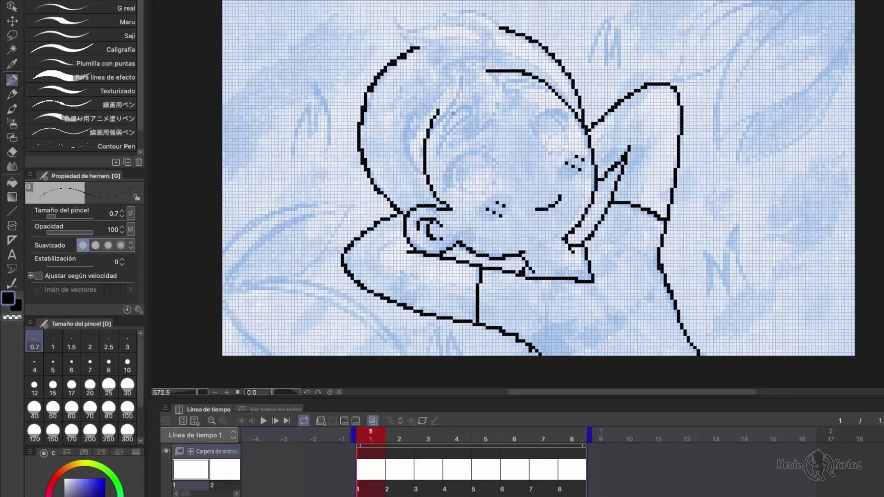
pyautogui.moveTo(370, 121); pyautogui.dragTo(369, 168)
pyautogui.moveTo(386, 110); pyautogui.dragTo(372, 164)
pyautogui.moveTo(462, 84); pyautogui.dragTo(427, 140)
pyautogui.moveTo(410, 117); pyautogui.dragTo(423, 172)
pyautogui.moveTo(441, 28); pyautogui.dragTo(409, 48)
pyautogui.moveTo(390, 32); pyautogui.dragTo(414, 35)
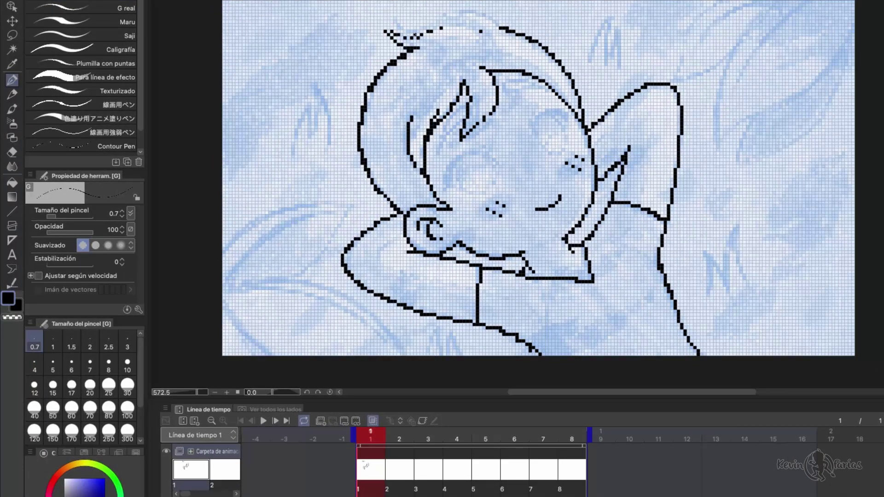
pyautogui.moveTo(506, 33); pyautogui.dragTo(463, 22)
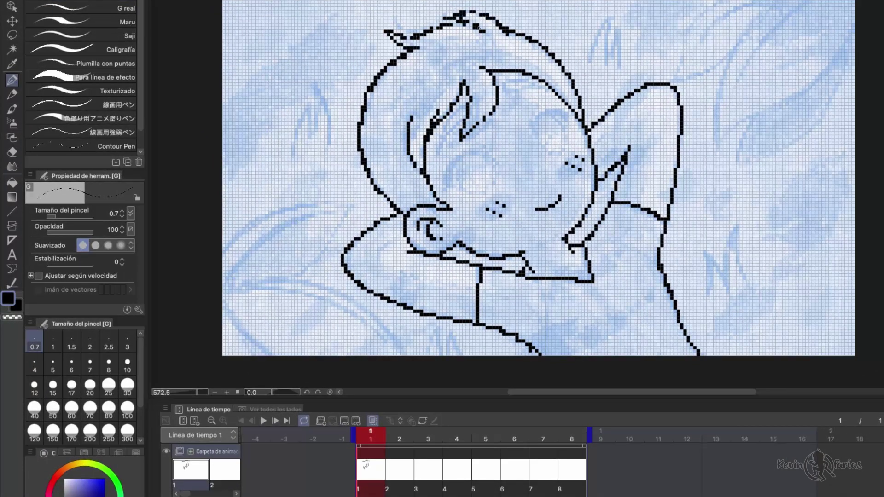
# - Erase the stray pixels around the top tuft on frame 1 using the transparent colour
pyautogui.press('c')
pyautogui.click(463, 16)
pyautogui.click(465, 22)
pyautogui.click(478, 25)
pyautogui.press('c')
# - On frame 2, draw the fringe slightly shifted from frame 1's onion skin
pyautogui.click(398, 439)
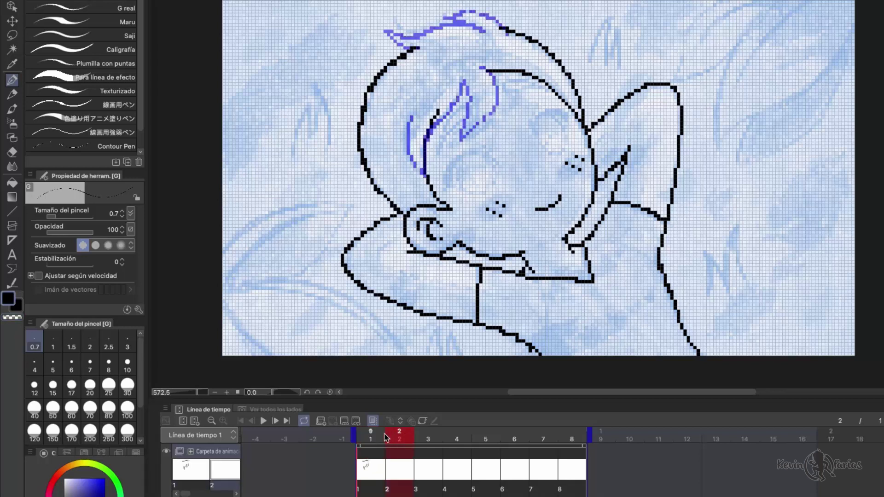
pyautogui.click(373, 422)
pyautogui.click(373, 421)
pyautogui.moveTo(491, 72)
pyautogui.mouseDown()
pyautogui.moveTo(467, 128)
pyautogui.moveTo(454, 134)
pyautogui.mouseUp()
pyautogui.moveTo(461, 130)
pyautogui.mouseDown()
pyautogui.moveTo(463, 83)
pyautogui.moveTo(418, 174)
pyautogui.mouseUp()
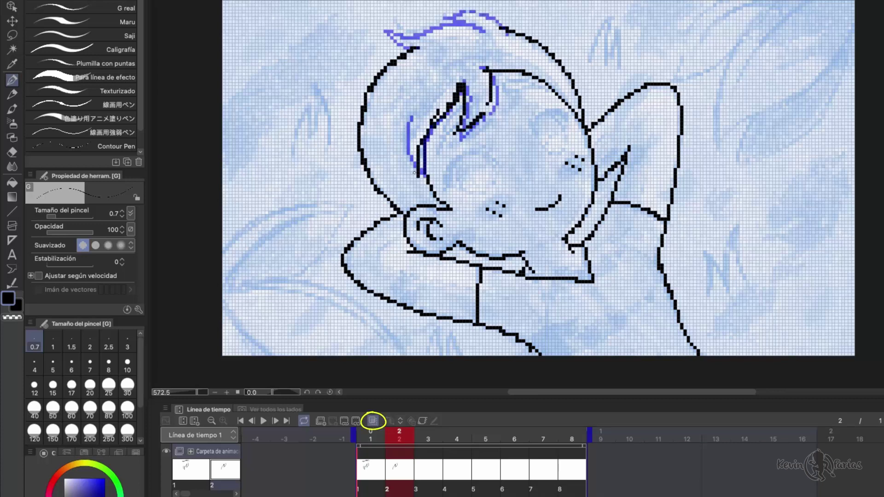
# - Draw the side lock and the top tuft on frame 2, slightly shifted, and clean up their pixels
pyautogui.moveTo(407, 117); pyautogui.dragTo(412, 174)
pyautogui.moveTo(394, 24)
pyautogui.mouseDown()
pyautogui.moveTo(411, 47)
pyautogui.moveTo(434, 21)
pyautogui.moveTo(399, 28)
pyautogui.mouseUp()
pyautogui.press('c')
pyautogui.press('c')
pyautogui.moveTo(451, 12)
pyautogui.mouseDown()
pyautogui.moveTo(479, 25)
pyautogui.moveTo(451, 9)
pyautogui.mouseUp()
pyautogui.press('c')
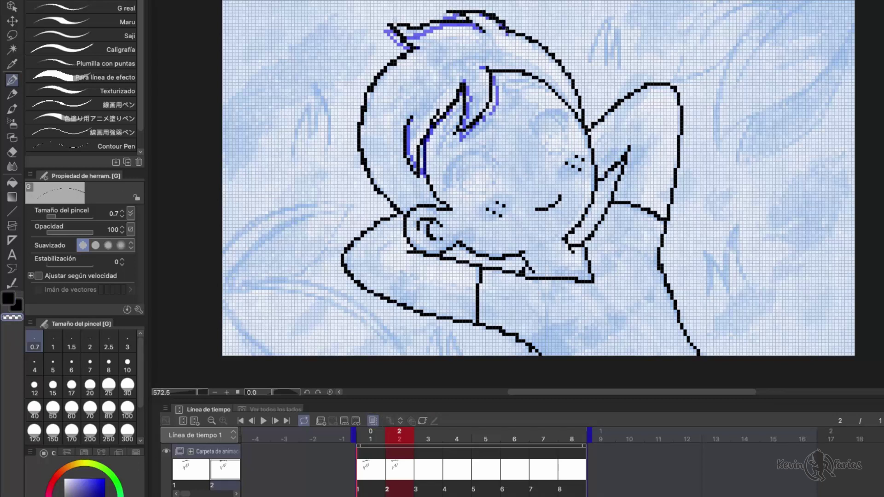
# - On frame 3, draw the fringe and the side lock slightly shifted from frame 2's onion skin
pyautogui.click(381, 439)
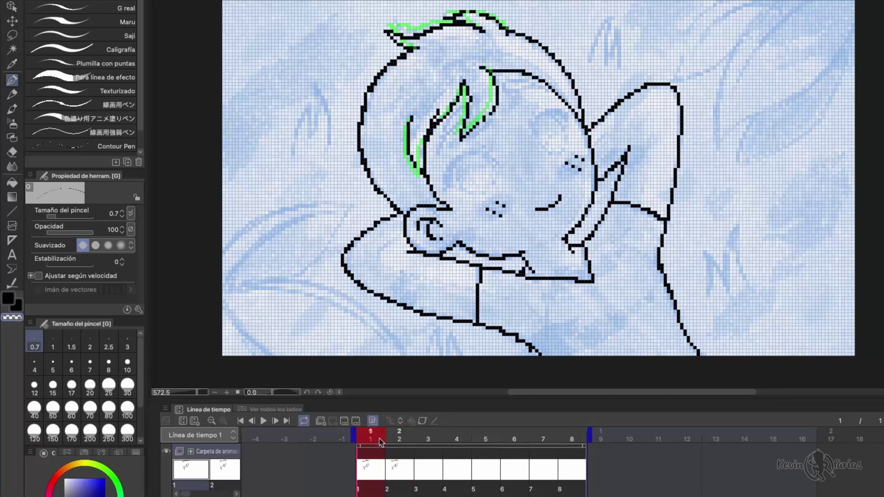
pyautogui.click(393, 437)
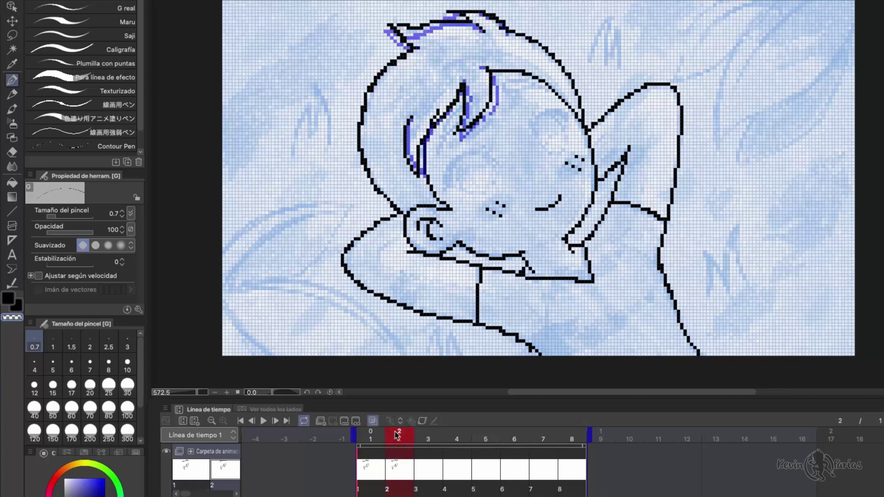
pyautogui.press('Left')
pyautogui.press('Right')
pyautogui.press('Right')
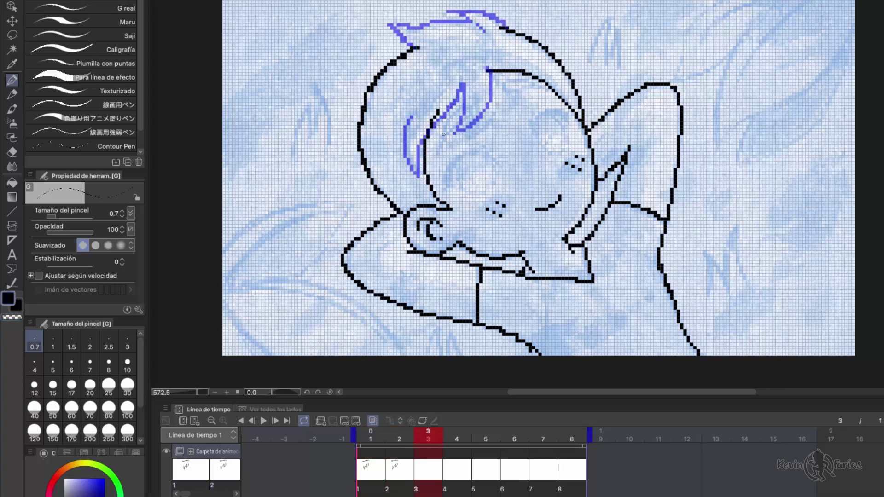
pyautogui.moveTo(489, 72); pyautogui.dragTo(453, 130)
pyautogui.moveTo(460, 86)
pyautogui.mouseDown()
pyautogui.moveTo(444, 131)
pyautogui.moveTo(457, 96)
pyautogui.moveTo(408, 171)
pyautogui.mouseUp()
pyautogui.press('c')
pyautogui.press('c')
pyautogui.moveTo(410, 118); pyautogui.dragTo(408, 175)
# - Thin the fringe and side lock lines on frame 3 with the transparent colour and draw the shifted top tuft
pyautogui.press('c')
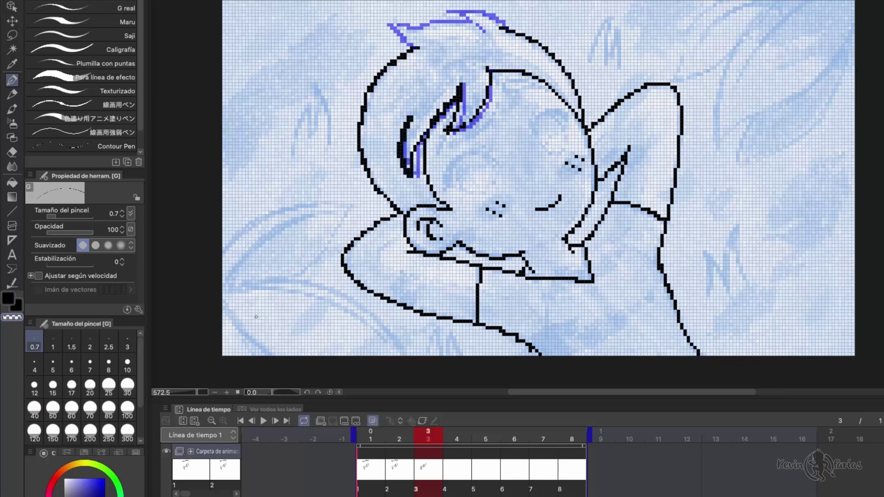
pyautogui.click(444, 104)
pyautogui.moveTo(458, 85); pyautogui.dragTo(457, 92)
pyautogui.moveTo(408, 126)
pyautogui.mouseDown()
pyautogui.moveTo(403, 164)
pyautogui.moveTo(399, 157)
pyautogui.mouseUp()
pyautogui.press('c')
pyautogui.press('c')
pyautogui.press('c')
pyautogui.moveTo(454, 5); pyautogui.dragTo(484, 31)
pyautogui.moveTo(498, 15)
pyautogui.mouseDown()
pyautogui.moveTo(469, 7)
pyautogui.moveTo(508, 28)
pyautogui.moveTo(390, 22)
pyautogui.moveTo(430, 13)
pyautogui.mouseUp()
pyautogui.press('c')
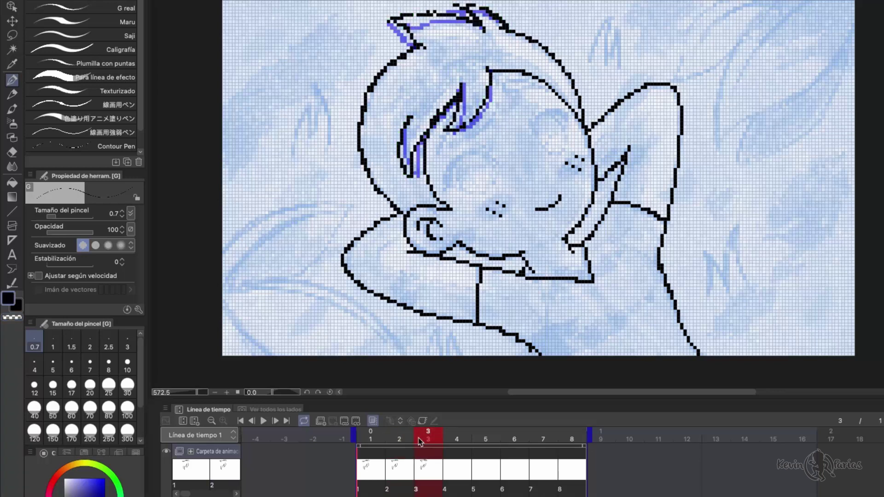
# - On frame 4, draw the fringe and the side lock shifted back from frame 3's onion skin, and clean up their pixels
pyautogui.click(388, 442)
pyautogui.moveTo(388, 443); pyautogui.dragTo(454, 441)
pyautogui.moveTo(461, 84)
pyautogui.mouseDown()
pyautogui.moveTo(493, 91)
pyautogui.moveTo(489, 69)
pyautogui.mouseUp()
pyautogui.moveTo(458, 96)
pyautogui.mouseDown()
pyautogui.moveTo(438, 121)
pyautogui.moveTo(416, 176)
pyautogui.mouseUp()
pyautogui.press('c')
pyautogui.moveTo(421, 136); pyautogui.dragTo(416, 165)
pyautogui.moveTo(463, 91); pyautogui.dragTo(467, 106)
pyautogui.press('c')
# - Draw the top tuft of hair on frame 4, slightly shifted from frame 3's onion skin
pyautogui.moveTo(417, 47)
pyautogui.mouseDown()
pyautogui.moveTo(458, 22)
pyautogui.moveTo(390, 31)
pyautogui.mouseUp()
pyautogui.moveTo(424, 22); pyautogui.dragTo(466, 21)
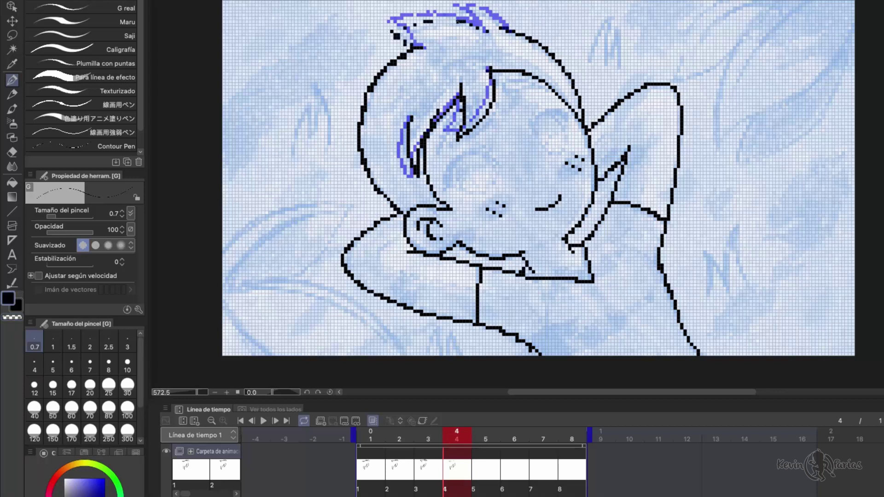
pyautogui.moveTo(386, 28); pyautogui.dragTo(410, 47)
pyautogui.moveTo(451, 18)
pyautogui.mouseDown()
pyautogui.moveTo(482, 30)
pyautogui.moveTo(479, 12)
pyautogui.mouseUp()
pyautogui.moveTo(472, 22); pyautogui.dragTo(429, 24)
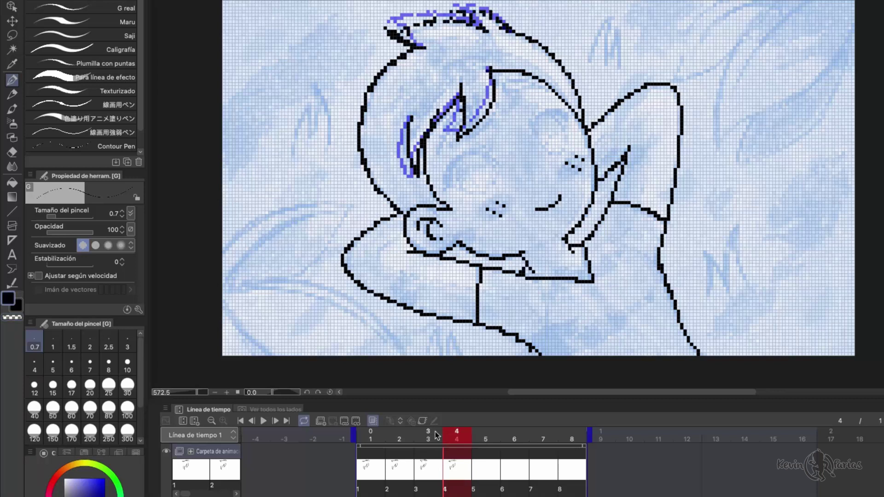
pyautogui.moveTo(450, 441); pyautogui.dragTo(469, 450)
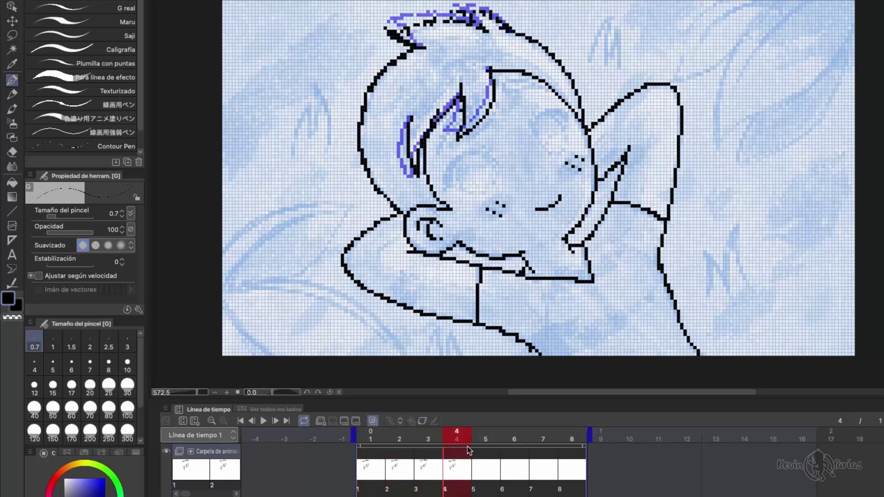
# - Remove the cel assignments from frames 5 to 8 of the hair track in the timeline
pyautogui.click(483, 468)
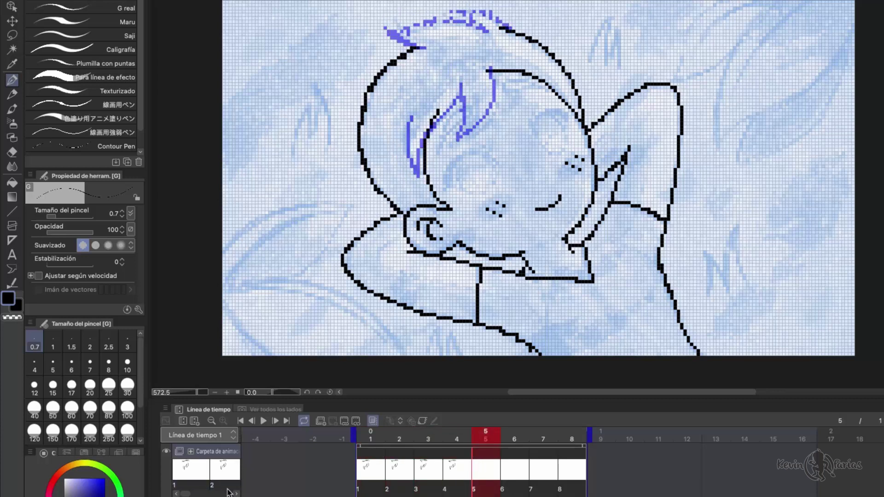
pyautogui.click(237, 494)
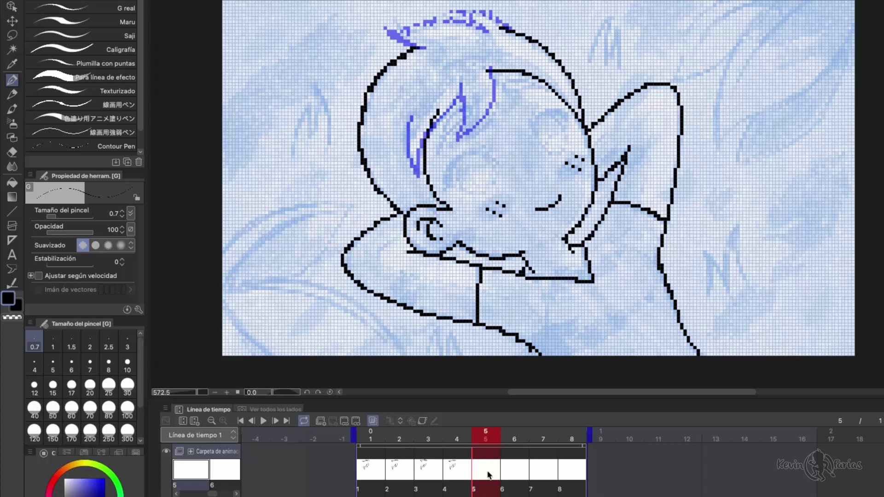
pyautogui.click(356, 421)
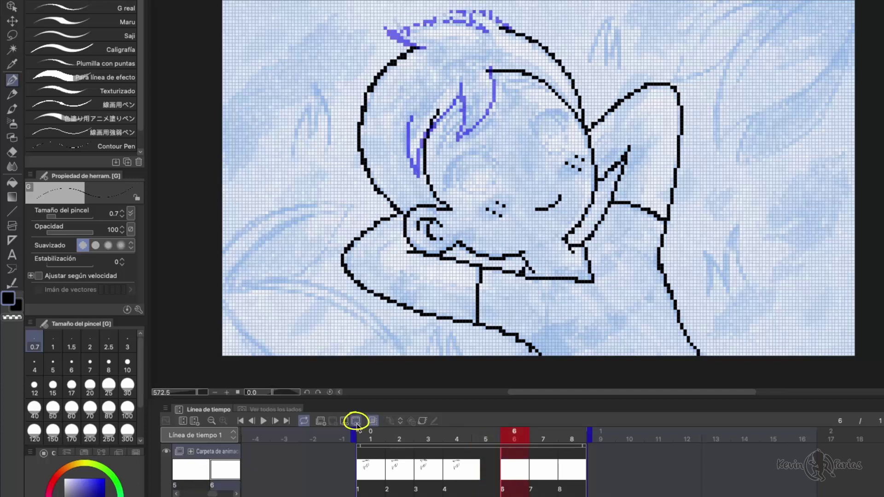
pyautogui.click(356, 421)
pyautogui.click(356, 420)
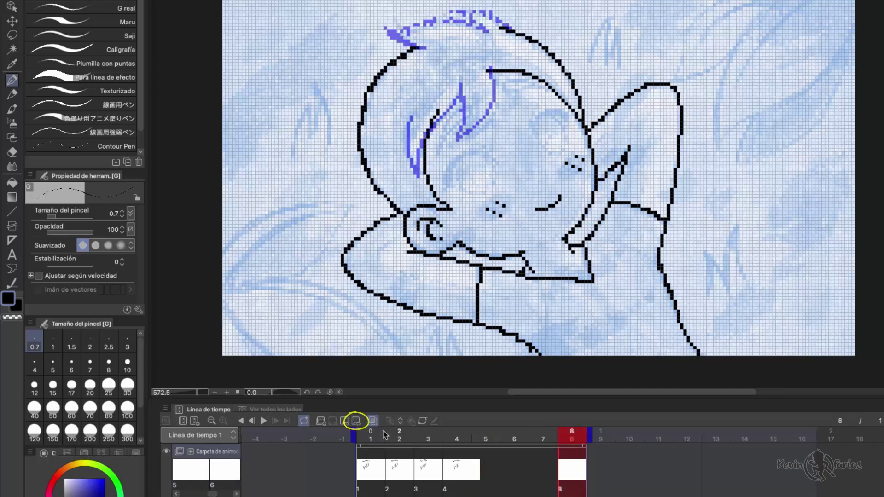
pyautogui.click(356, 421)
# - Delete the unused cels 5 to 8 from the animation folder and shorten the hair clip to end at frame 4
pyautogui.click(482, 444)
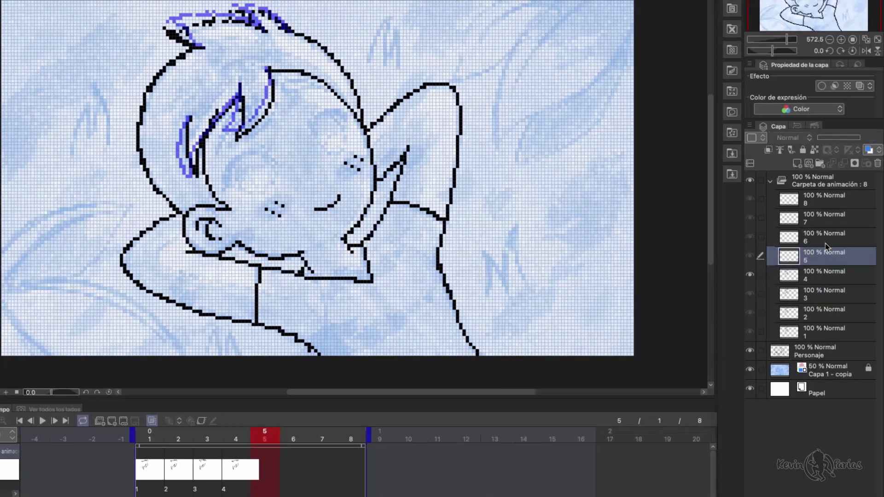
pyautogui.click(878, 163)
pyautogui.click(395, 174)
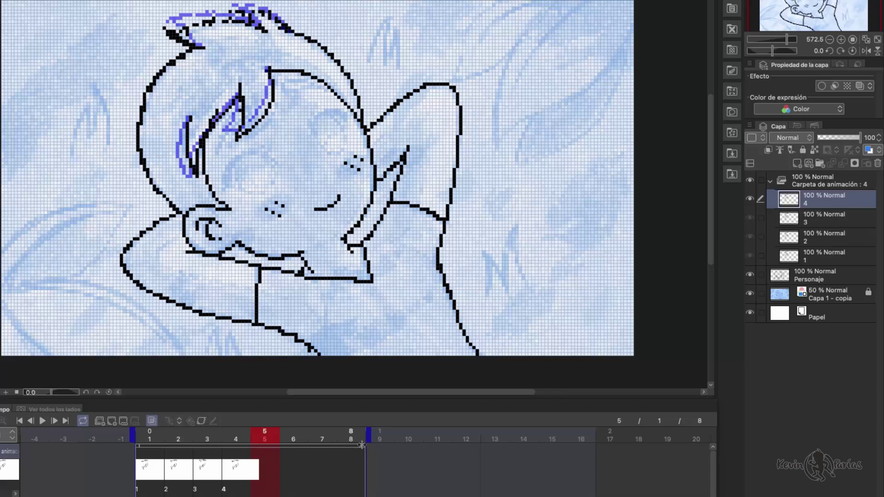
pyautogui.moveTo(362, 444); pyautogui.dragTo(250, 445)
# - Copy the four-frame hair clip, paste it at frame 5 and play the animation
pyautogui.click(191, 441)
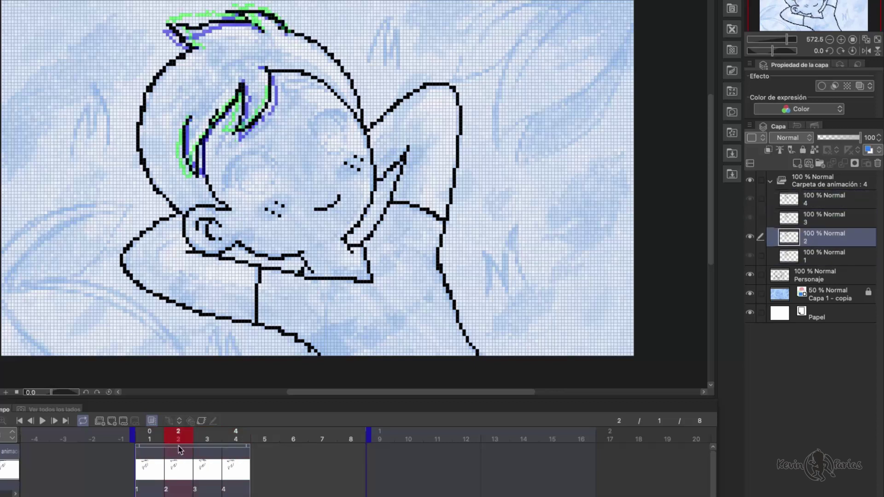
pyautogui.rightClick(242, 448)
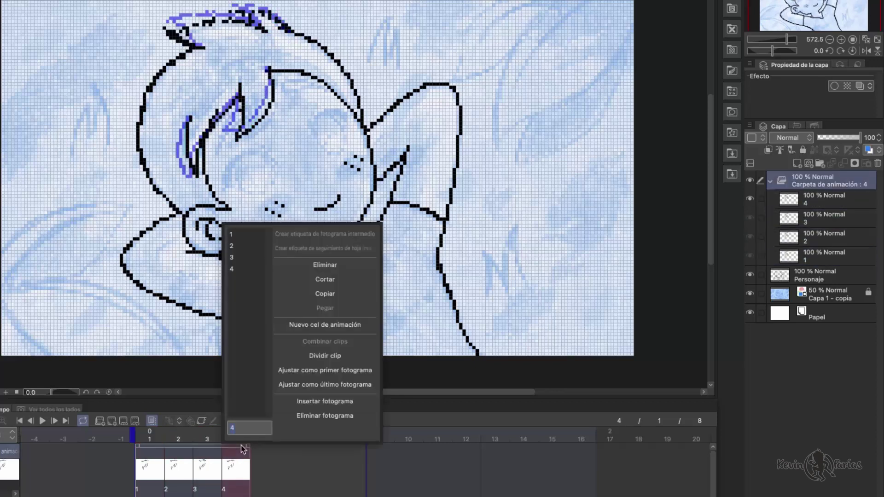
pyautogui.click(331, 292)
pyautogui.click(260, 458)
pyautogui.rightClick(261, 458)
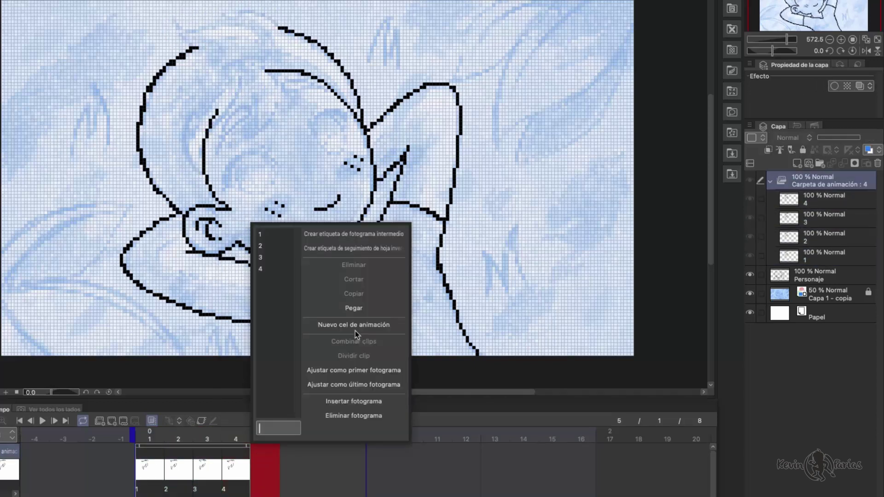
pyautogui.click(354, 308)
pyautogui.press('space')
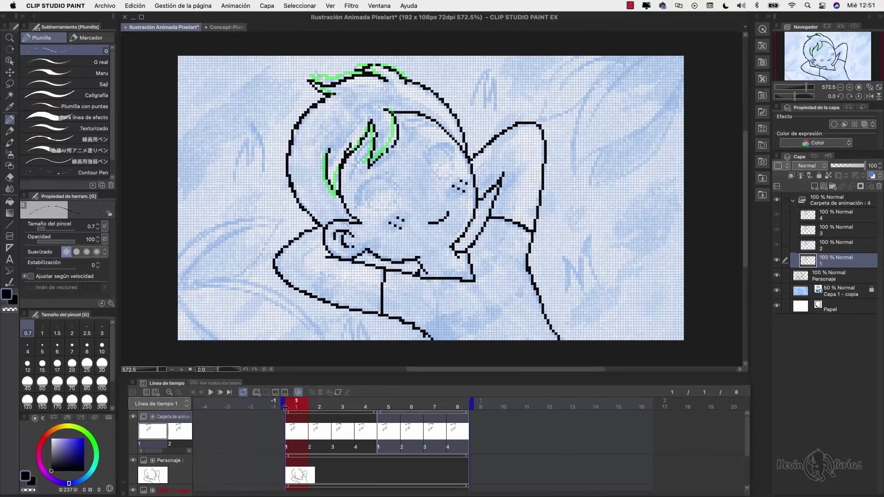
pyautogui.click(211, 392)
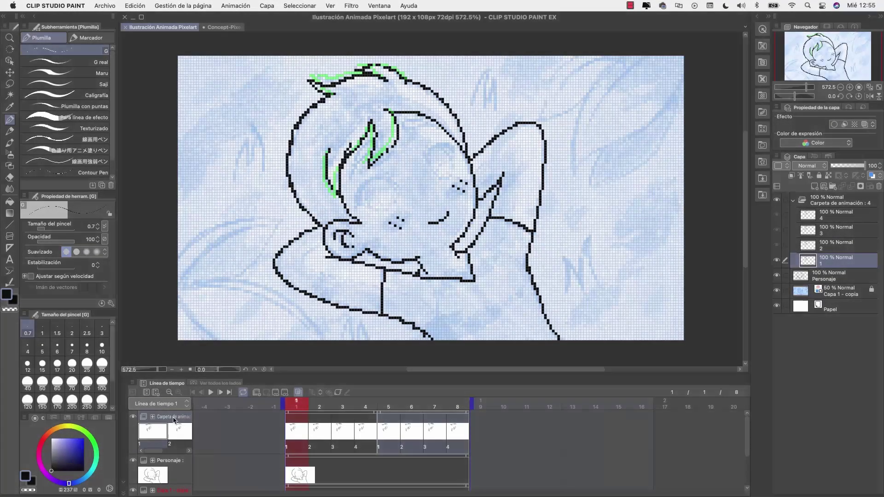
# - Rename the hair animation folder as PELO
pyautogui.doubleClick(174, 418)
pyautogui.write('PELO')
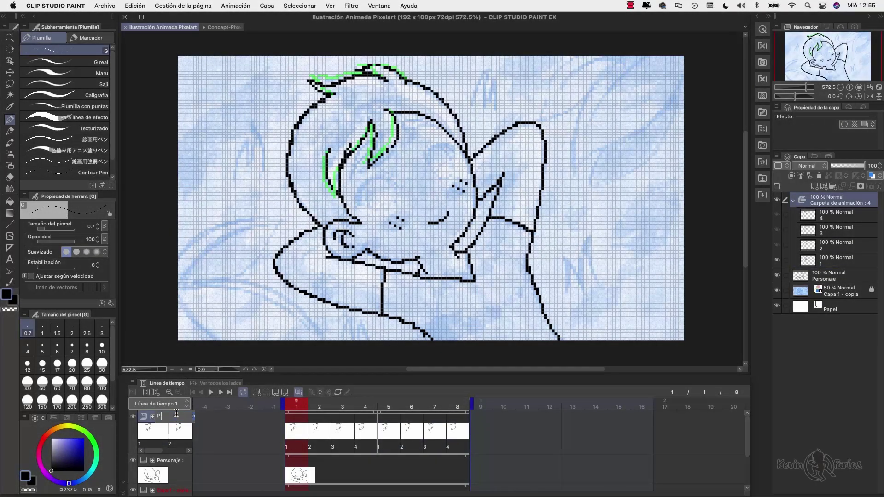
pyautogui.press('Return')
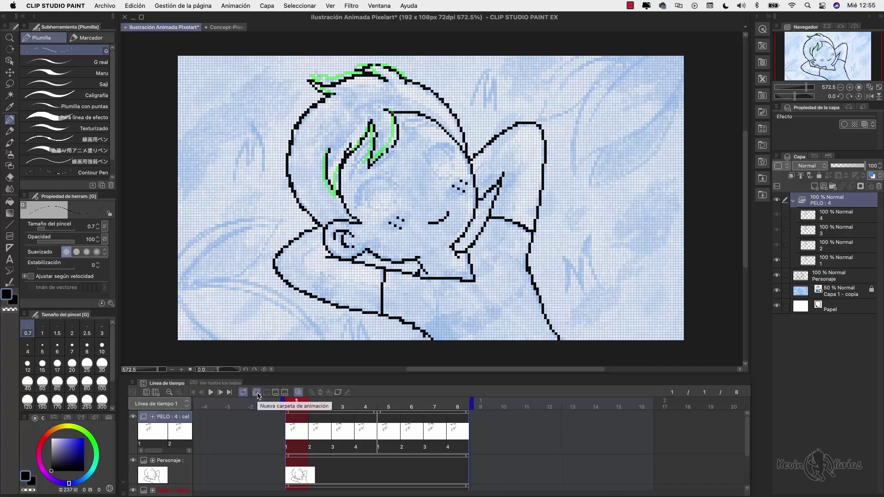
# - Create an animation folder named OJOS, move it between PELO and Personaje, and collapse the PELO folder
pyautogui.click(257, 394)
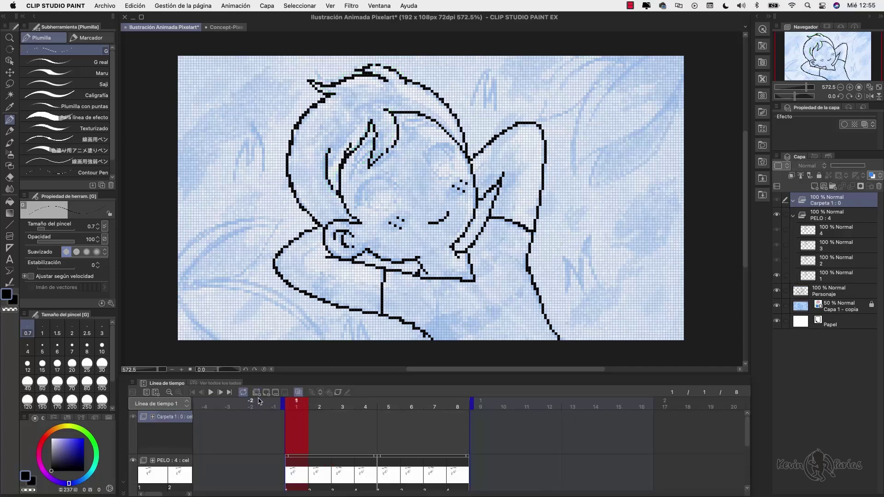
pyautogui.doubleClick(170, 415)
pyautogui.write('OJOS')
pyautogui.press('Return')
pyautogui.moveTo(836, 197); pyautogui.dragTo(863, 281)
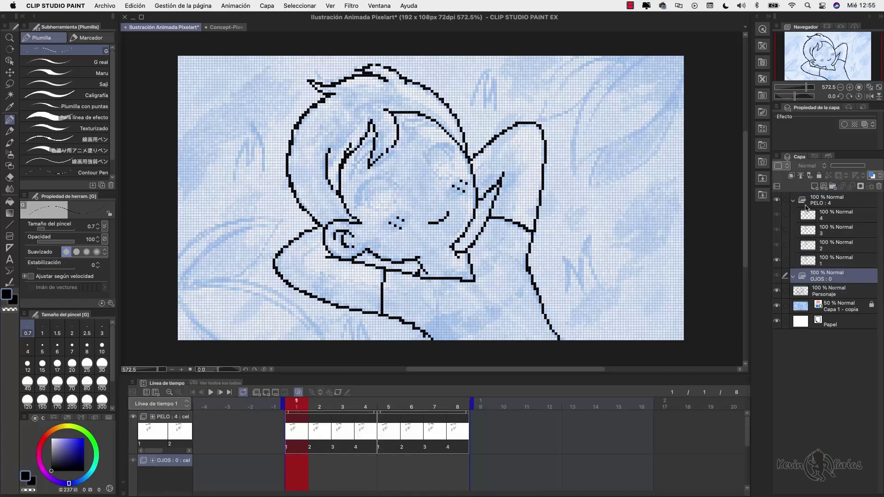
pyautogui.click(794, 200)
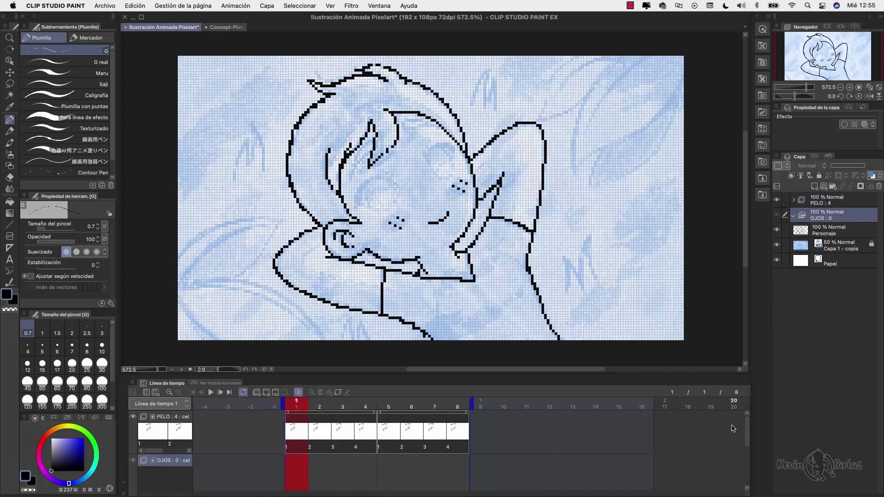
pyautogui.moveTo(748, 429); pyautogui.dragTo(749, 444)
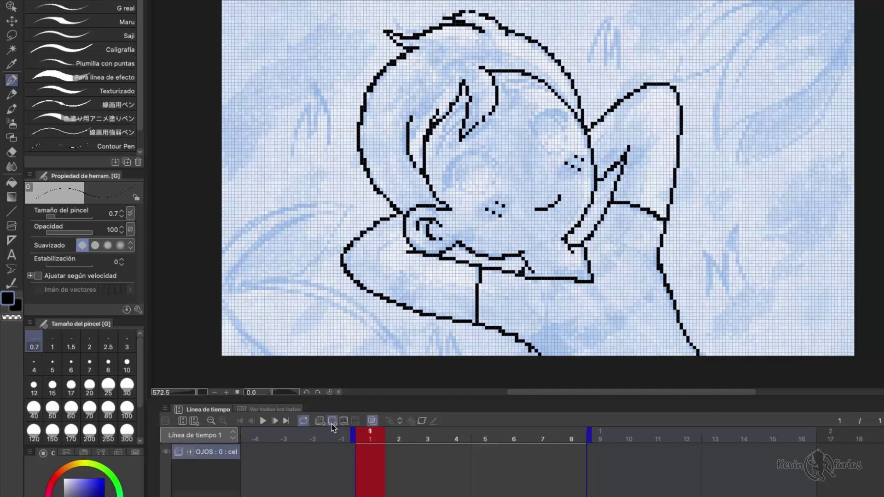
# - Add a cel at frame 1 of OJOS and trace both open eyes with their lashes and eyelid lines from the sketch
pyautogui.click(332, 424)
pyautogui.moveTo(501, 166); pyautogui.dragTo(445, 187)
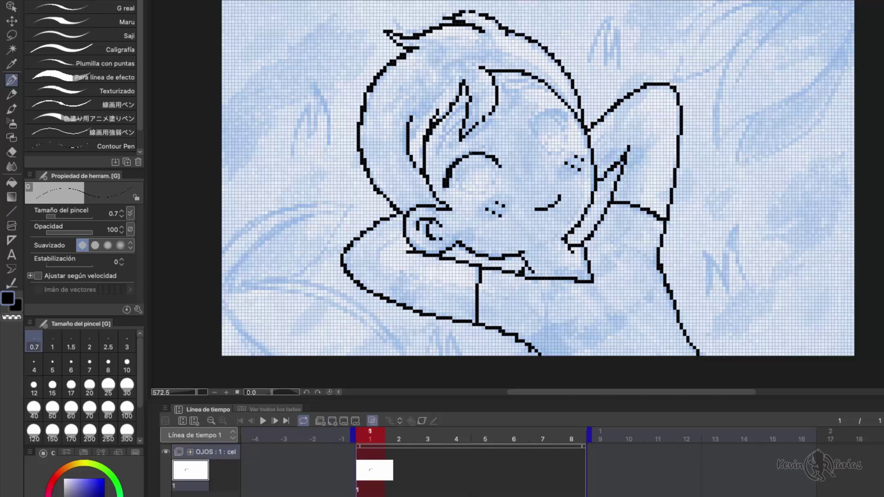
pyautogui.moveTo(540, 145)
pyautogui.mouseDown()
pyautogui.moveTo(542, 113)
pyautogui.moveTo(565, 120)
pyautogui.mouseUp()
pyautogui.moveTo(536, 125); pyautogui.dragTo(531, 125)
pyautogui.moveTo(482, 146); pyautogui.dragTo(475, 147)
pyautogui.moveTo(564, 122); pyautogui.dragTo(560, 150)
pyautogui.moveTo(537, 138); pyautogui.dragTo(547, 150)
pyautogui.moveTo(470, 161)
pyautogui.mouseDown()
pyautogui.moveTo(494, 163)
pyautogui.moveTo(481, 156)
pyautogui.mouseUp()
pyautogui.press('c')
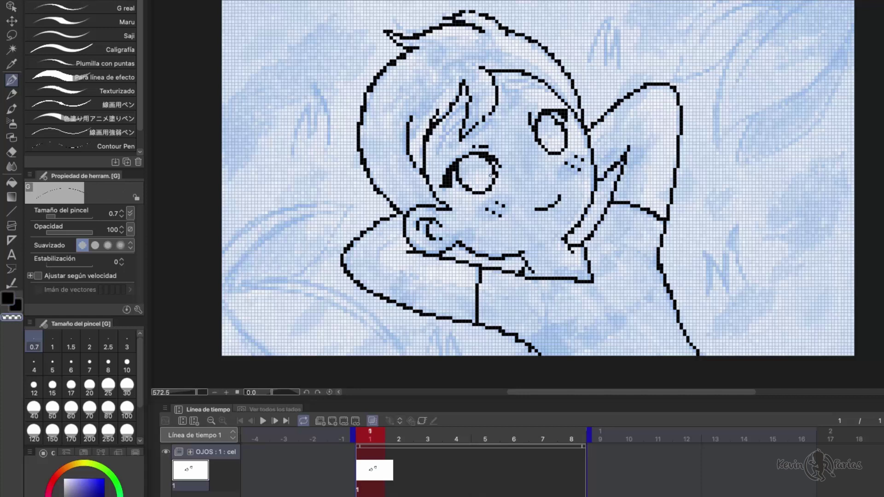
pyautogui.press('c')
# - Draw both eyebrows on the first OJOS cel and clean up their pixels
pyautogui.moveTo(451, 130); pyautogui.dragTo(436, 154)
pyautogui.moveTo(466, 102); pyautogui.dragTo(437, 147)
pyautogui.moveTo(474, 97)
pyautogui.mouseDown()
pyautogui.moveTo(515, 81)
pyautogui.moveTo(547, 91)
pyautogui.moveTo(510, 85)
pyautogui.moveTo(536, 91)
pyautogui.mouseUp()
pyautogui.press('c')
pyautogui.press('c')
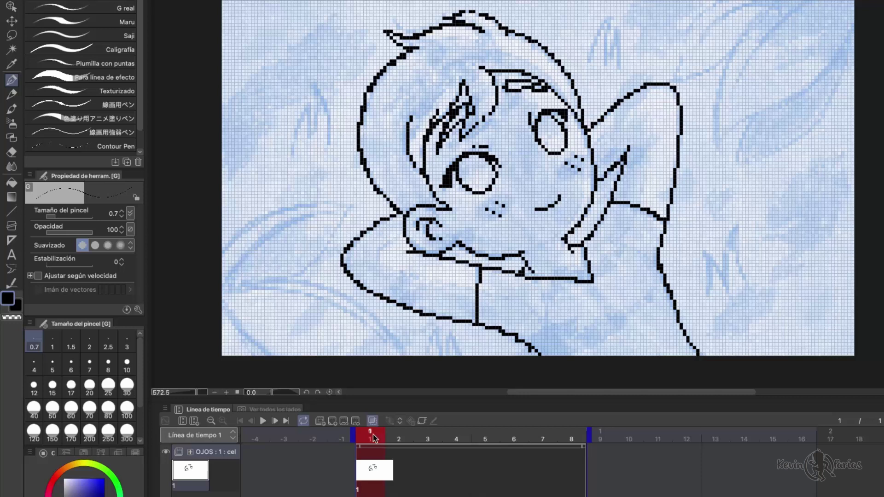
# - Add a cel at frame 4 of OJOS and draw both eyes with the upper lids slightly lowered
pyautogui.moveTo(385, 435)
pyautogui.mouseDown()
pyautogui.moveTo(374, 434)
pyautogui.moveTo(448, 440)
pyautogui.mouseUp()
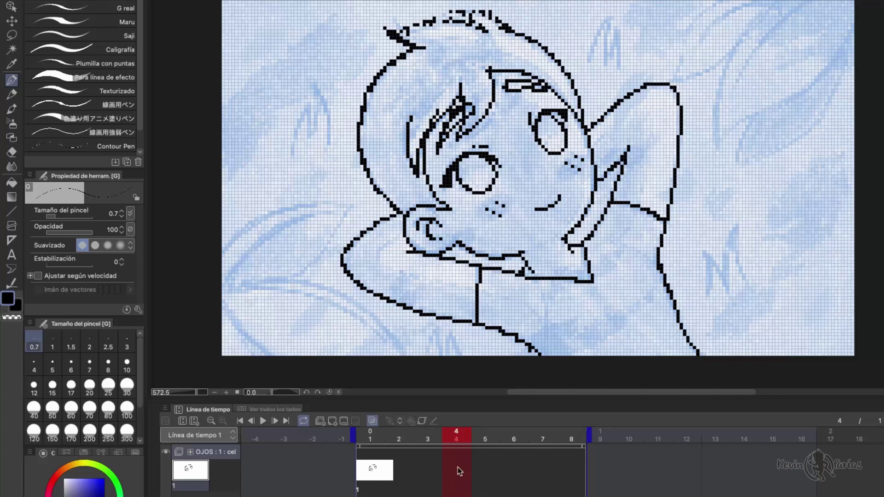
pyautogui.click(332, 422)
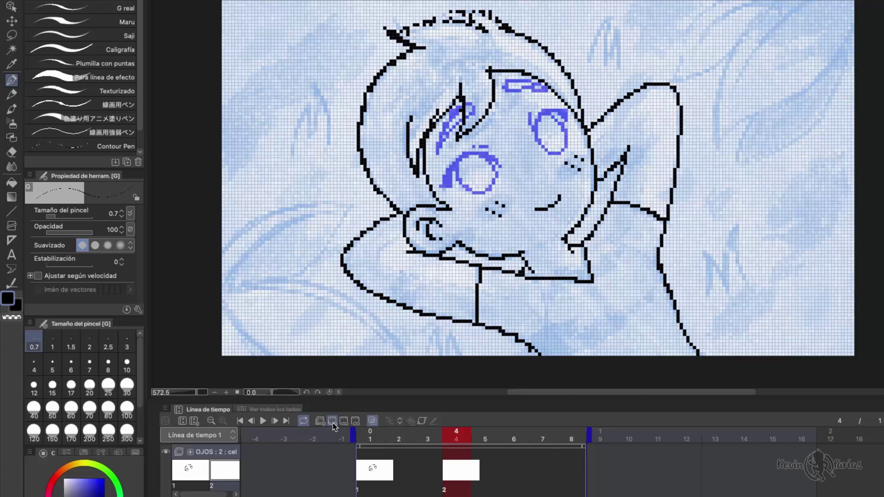
pyautogui.moveTo(501, 163)
pyautogui.mouseDown()
pyautogui.moveTo(469, 168)
pyautogui.moveTo(453, 191)
pyautogui.moveTo(479, 164)
pyautogui.moveTo(473, 160)
pyautogui.moveTo(481, 160)
pyautogui.moveTo(489, 187)
pyautogui.mouseUp()
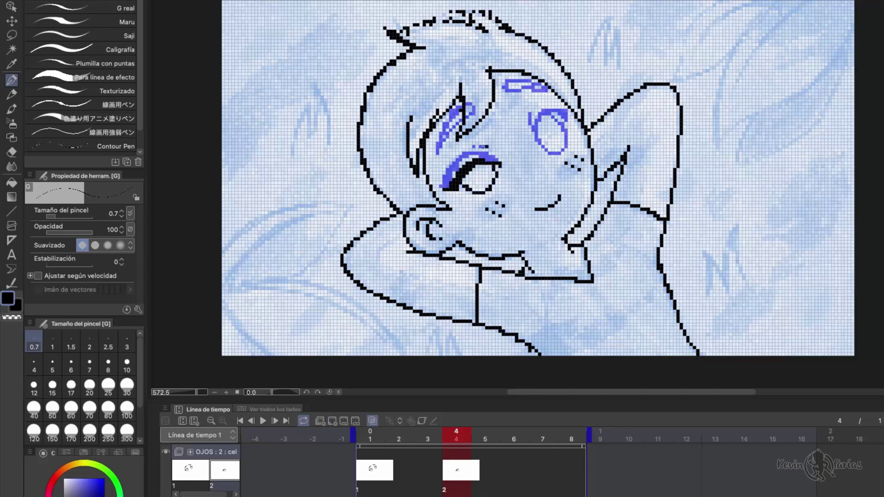
pyautogui.moveTo(537, 142)
pyautogui.mouseDown()
pyautogui.moveTo(562, 113)
pyautogui.moveTo(555, 118)
pyautogui.mouseUp()
pyautogui.press('c')
pyautogui.press('c')
# - Draw both eyebrows on the frame 4 OJOS cel over the onion skin and clean up their pixels
pyautogui.moveTo(437, 152)
pyautogui.mouseDown()
pyautogui.moveTo(459, 108)
pyautogui.moveTo(462, 119)
pyautogui.mouseUp()
pyautogui.moveTo(466, 104); pyautogui.dragTo(467, 120)
pyautogui.moveTo(511, 91)
pyautogui.mouseDown()
pyautogui.moveTo(525, 88)
pyautogui.moveTo(505, 88)
pyautogui.mouseUp()
pyautogui.moveTo(534, 83)
pyautogui.mouseDown()
pyautogui.moveTo(541, 91)
pyautogui.moveTo(505, 85)
pyautogui.mouseUp()
pyautogui.press('c')
pyautogui.press('c')
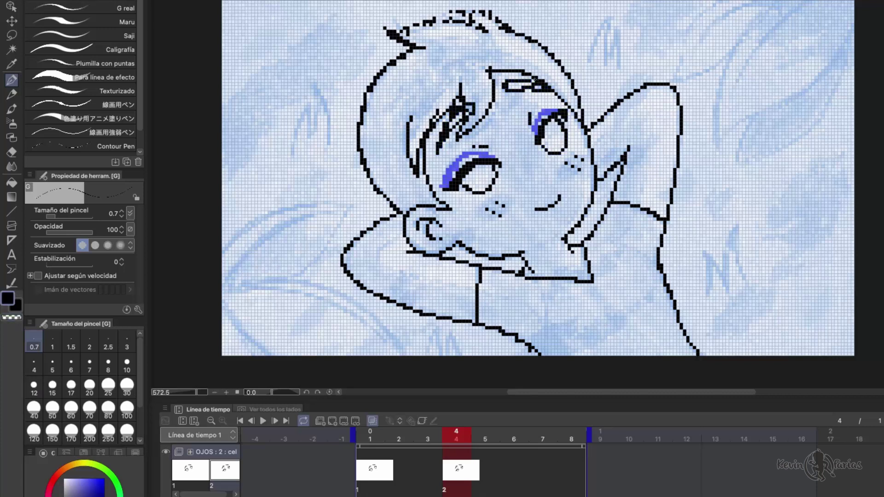
# - Add a new cel at frame 5 of OJOS and assign the existing cel 1 to frame 6
pyautogui.click(435, 438)
pyautogui.click(452, 440)
pyautogui.click(481, 439)
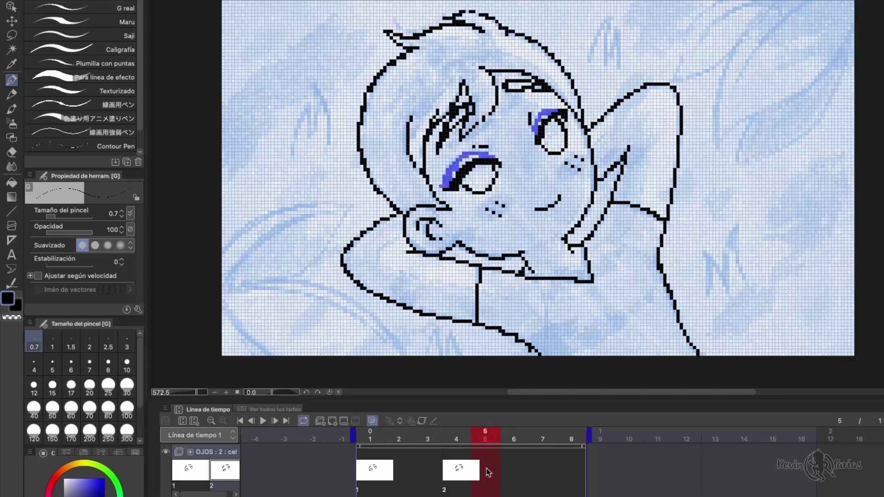
pyautogui.click(332, 421)
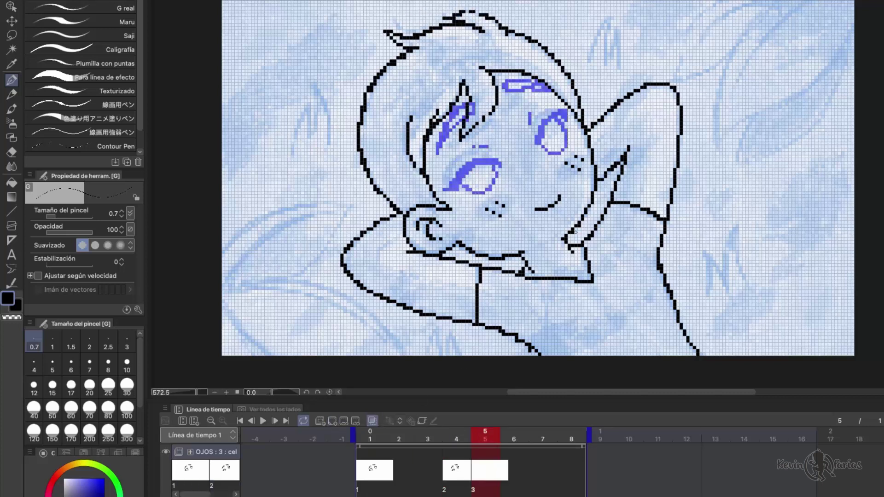
pyautogui.click(517, 468)
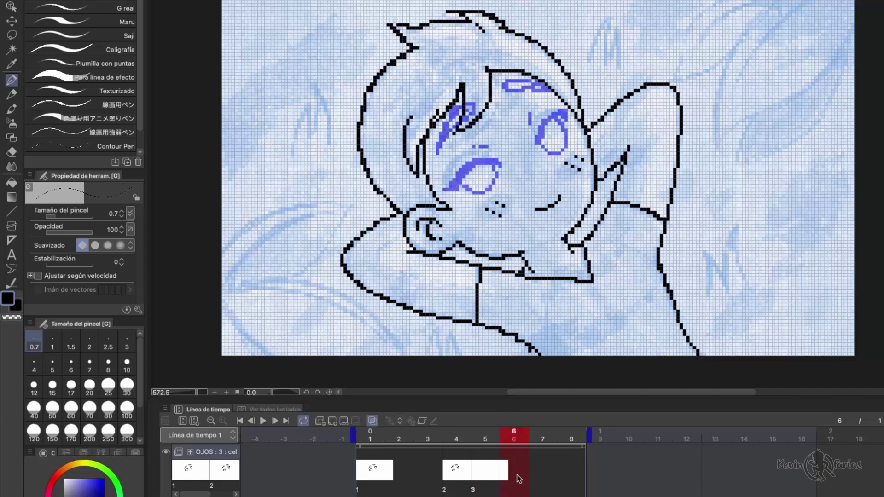
pyautogui.click(344, 421)
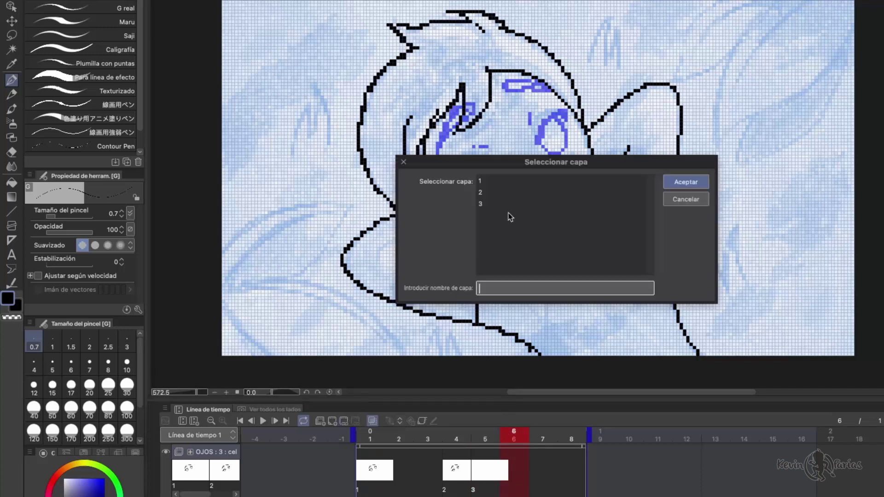
pyautogui.click(530, 181)
pyautogui.click(690, 181)
pyautogui.click(487, 434)
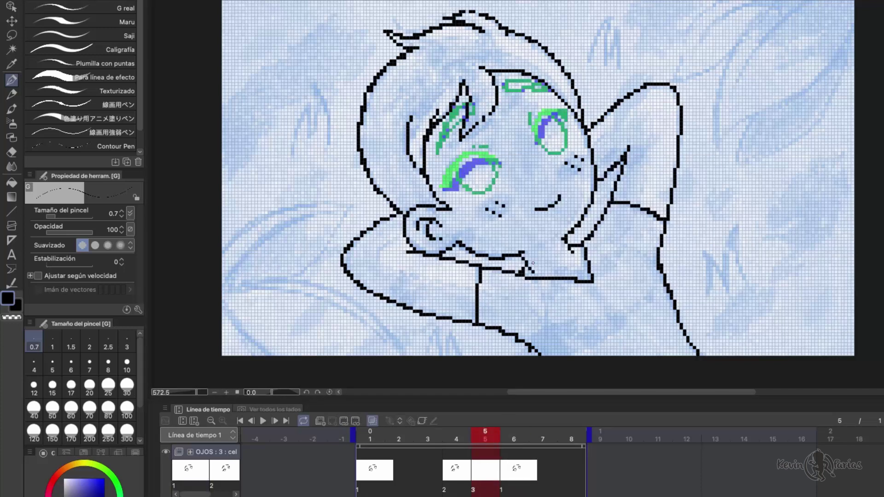
# - Draw both eyes closed on the frame 5 OJOS cel, with thick lower lash curves and eyelid lines over the onion skin
pyautogui.moveTo(503, 169)
pyautogui.mouseDown()
pyautogui.moveTo(462, 197)
pyautogui.moveTo(477, 197)
pyautogui.mouseUp()
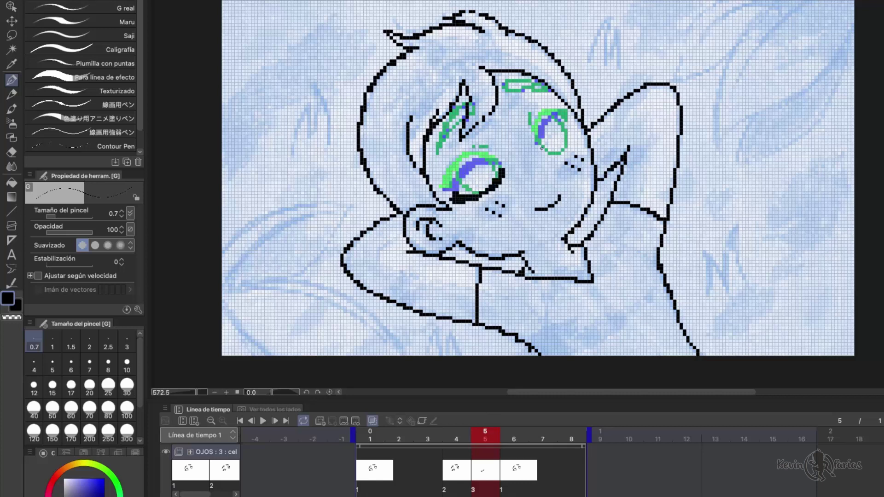
pyautogui.moveTo(570, 127)
pyautogui.mouseDown()
pyautogui.moveTo(555, 152)
pyautogui.moveTo(563, 150)
pyautogui.mouseUp()
pyautogui.press('c')
pyautogui.press('c')
pyautogui.press('c')
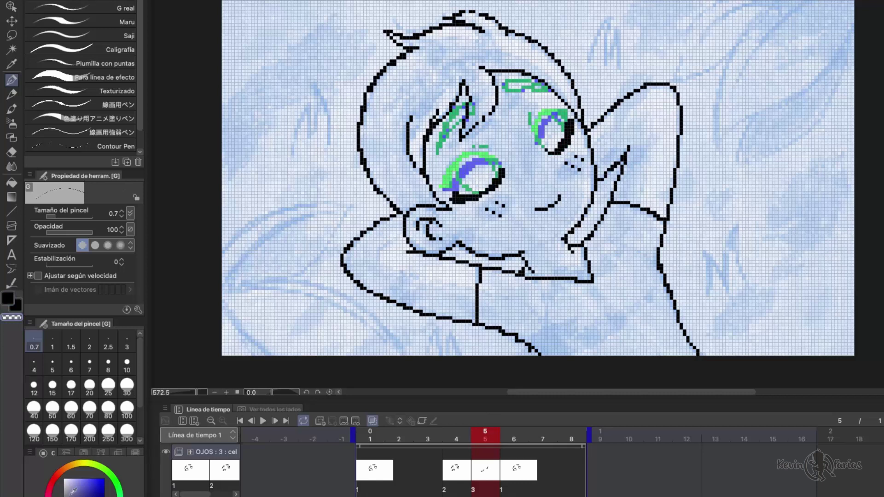
pyautogui.press('c')
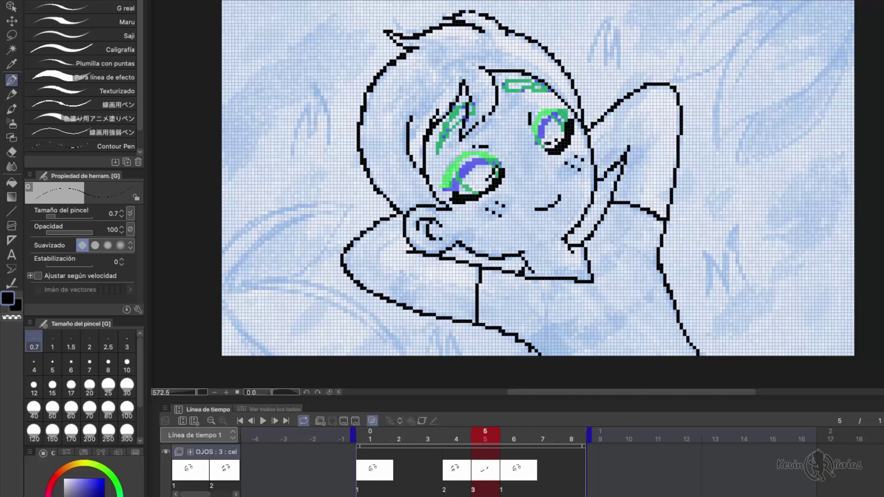
# - Trace both eyebrows on the closed-eyes OJOS cel from the onion skin
pyautogui.moveTo(456, 440); pyautogui.dragTo(477, 443)
pyautogui.moveTo(463, 118); pyautogui.dragTo(438, 152)
pyautogui.moveTo(473, 105); pyautogui.dragTo(440, 148)
pyautogui.moveTo(506, 89); pyautogui.dragTo(534, 81)
pyautogui.moveTo(547, 87); pyautogui.dragTo(529, 89)
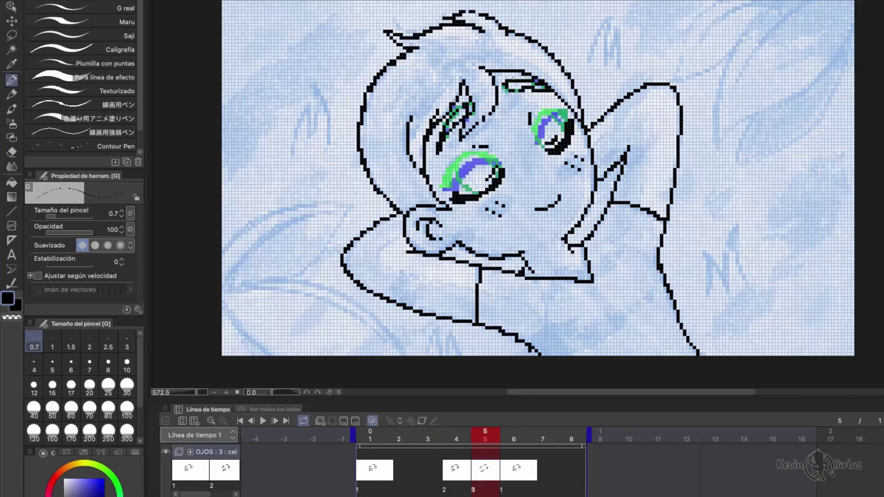
# - Retime the OJOS blink by replacing the frame 4 cel with closed-eyes cel 3 and moving open-eyes cel 1 to frame 7
pyautogui.moveTo(472, 440)
pyautogui.mouseDown()
pyautogui.moveTo(513, 440)
pyautogui.moveTo(449, 440)
pyautogui.moveTo(485, 444)
pyautogui.mouseUp()
pyautogui.click(456, 442)
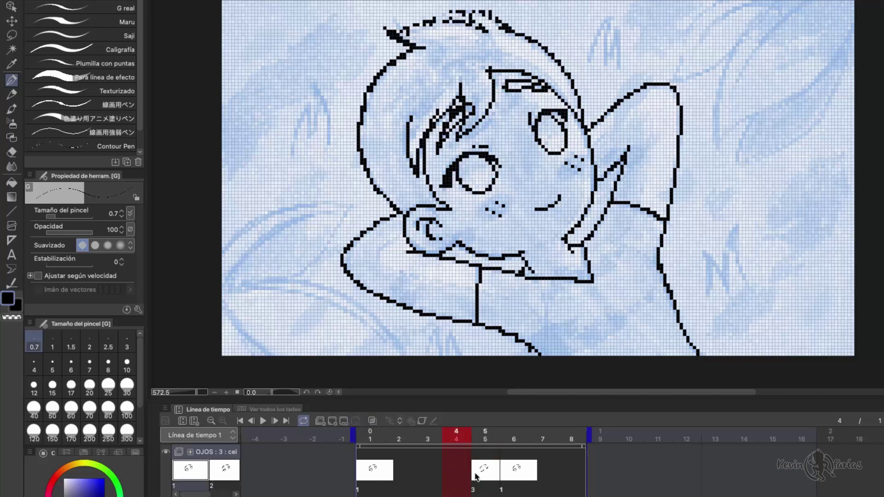
pyautogui.moveTo(478, 475); pyautogui.dragTo(459, 471)
pyautogui.click(512, 483)
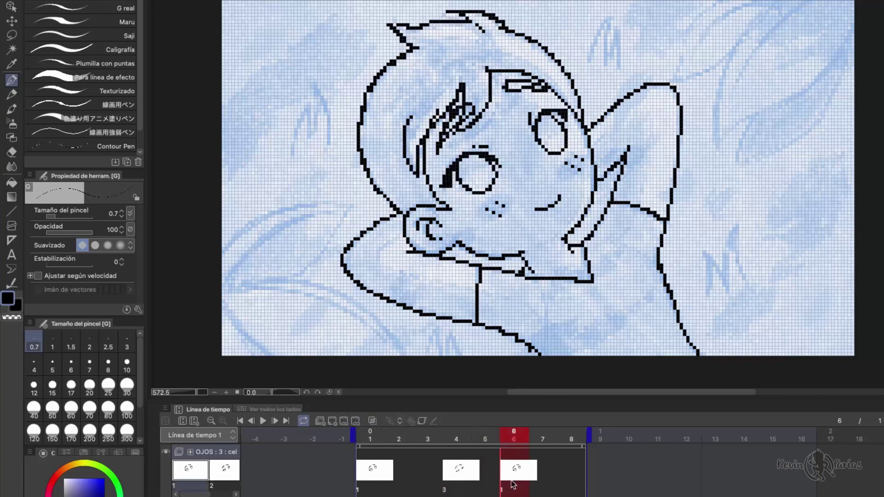
pyautogui.moveTo(478, 436); pyautogui.dragTo(523, 451)
pyautogui.moveTo(515, 481); pyautogui.dragTo(544, 479)
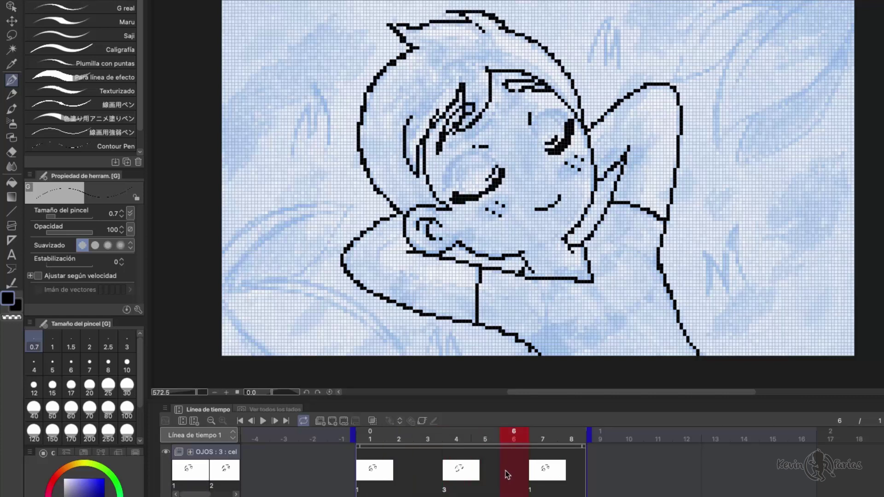
# - Assign half-closed cel 2 to frame 6 of OJOS and play the animation from frame 1
pyautogui.click(344, 421)
pyautogui.click(506, 193)
pyautogui.click(685, 182)
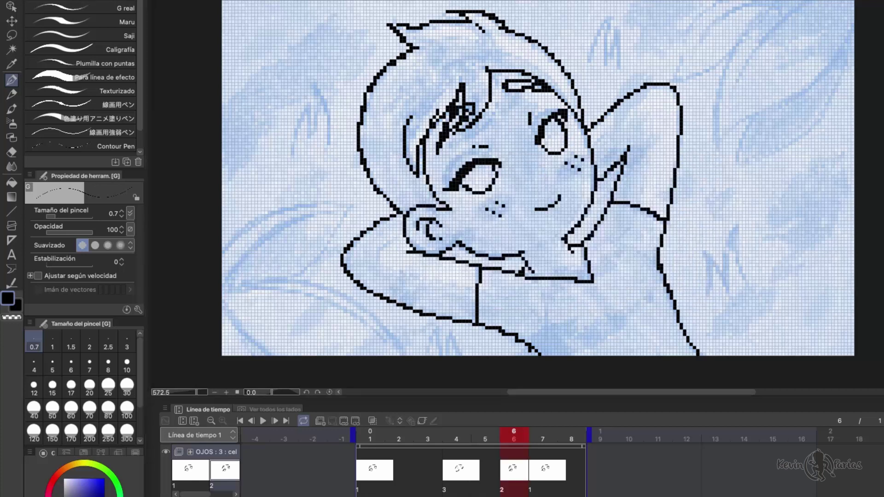
pyautogui.moveTo(504, 436); pyautogui.dragTo(349, 439)
pyautogui.click(263, 421)
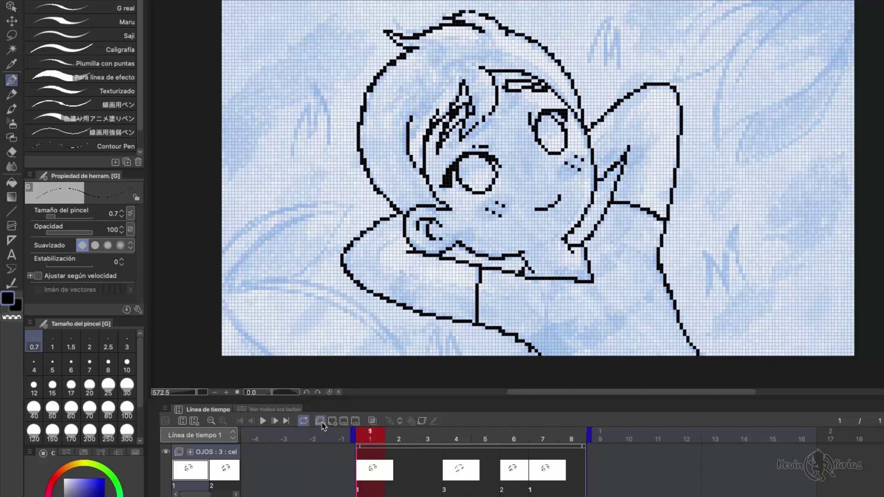
# - Create a new animation folder named VEGETAL and add a cel at frame 1
pyautogui.click(321, 421)
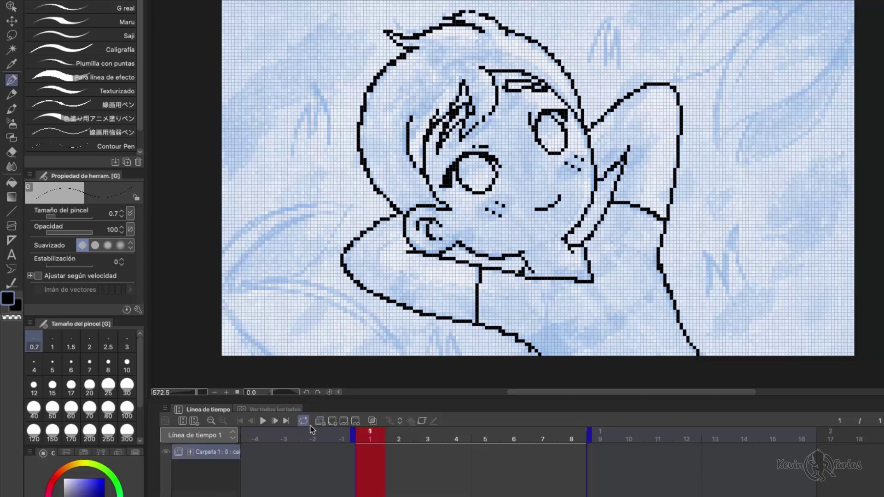
pyautogui.doubleClick(220, 453)
pyautogui.write('VEGETAL')
pyautogui.press('Return')
pyautogui.click(335, 424)
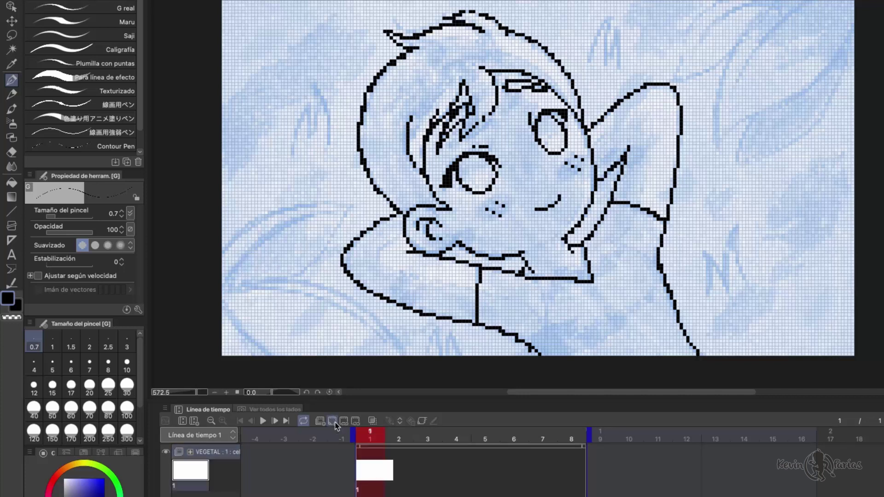
# - Trace the large leaves in the upper-right corner of the sketch on the first VEGETAL cel
pyautogui.moveTo(717, 149); pyautogui.dragTo(770, 3)
pyautogui.moveTo(852, 32); pyautogui.dragTo(719, 147)
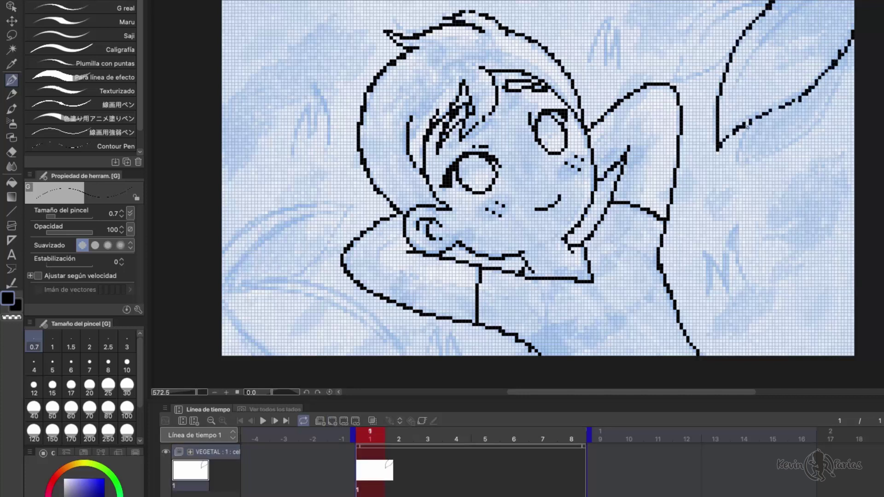
pyautogui.moveTo(730, 94); pyautogui.dragTo(805, 2)
pyautogui.moveTo(737, 170); pyautogui.dragTo(744, 132)
pyautogui.moveTo(846, 53); pyautogui.dragTo(737, 173)
pyautogui.moveTo(678, 81); pyautogui.dragTo(715, 2)
pyautogui.moveTo(730, 58); pyautogui.dragTo(681, 81)
pyautogui.moveTo(694, 47); pyautogui.dragTo(751, 2)
# - Trace the grass tuft beside the head and the lower-left leaves on the first VEGETAL cel
pyautogui.moveTo(329, 144)
pyautogui.mouseDown()
pyautogui.moveTo(329, 111)
pyautogui.moveTo(292, 147)
pyautogui.mouseUp()
pyautogui.moveTo(226, 249)
pyautogui.mouseDown()
pyautogui.moveTo(301, 205)
pyautogui.moveTo(348, 206)
pyautogui.mouseUp()
pyautogui.moveTo(290, 207); pyautogui.dragTo(224, 248)
pyautogui.moveTo(348, 207)
pyautogui.mouseDown()
pyautogui.moveTo(279, 213)
pyautogui.moveTo(295, 279)
pyautogui.mouseUp()
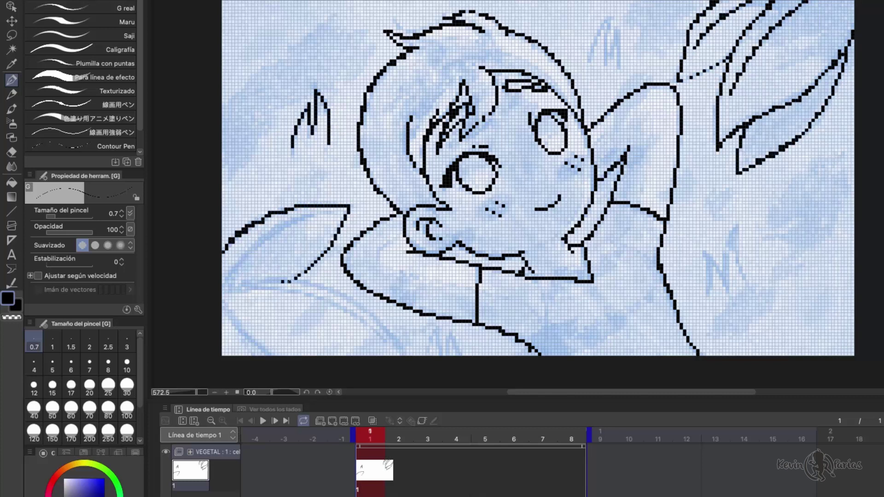
pyautogui.moveTo(306, 216)
pyautogui.mouseDown()
pyautogui.moveTo(226, 284)
pyautogui.moveTo(403, 355)
pyautogui.mouseUp()
pyautogui.moveTo(272, 290); pyautogui.dragTo(389, 348)
pyautogui.moveTo(223, 310); pyautogui.dragTo(267, 355)
pyautogui.moveTo(228, 289); pyautogui.dragTo(357, 317)
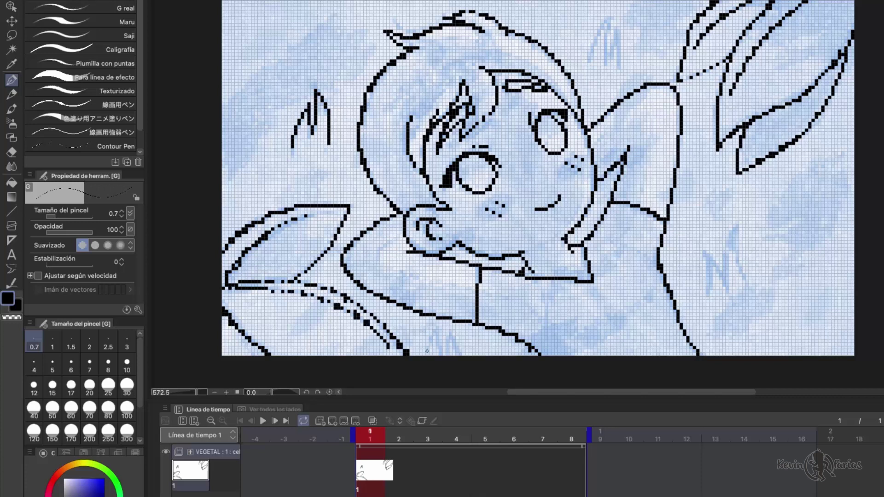
# - Trace the three remaining grass tufts around the character on the first VEGETAL cel and clean up stray pixels
pyautogui.moveTo(427, 355); pyautogui.dragTo(441, 355)
pyautogui.moveTo(449, 331); pyautogui.dragTo(460, 355)
pyautogui.moveTo(708, 295); pyautogui.dragTo(749, 289)
pyautogui.moveTo(592, 64); pyautogui.dragTo(622, 68)
pyautogui.press('c')
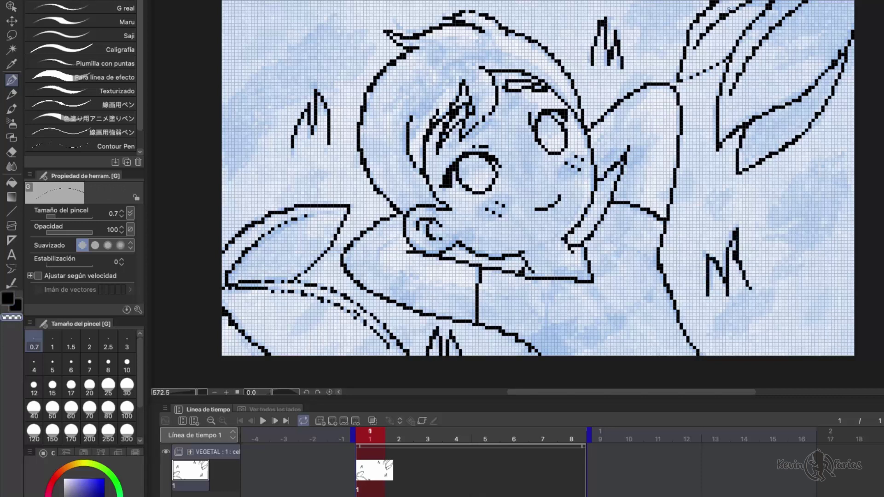
# - Add a VEGETAL cel at frame 2, enable onion skin, and redraw the four grass tufts with their tips leaning left
pyautogui.click(400, 456)
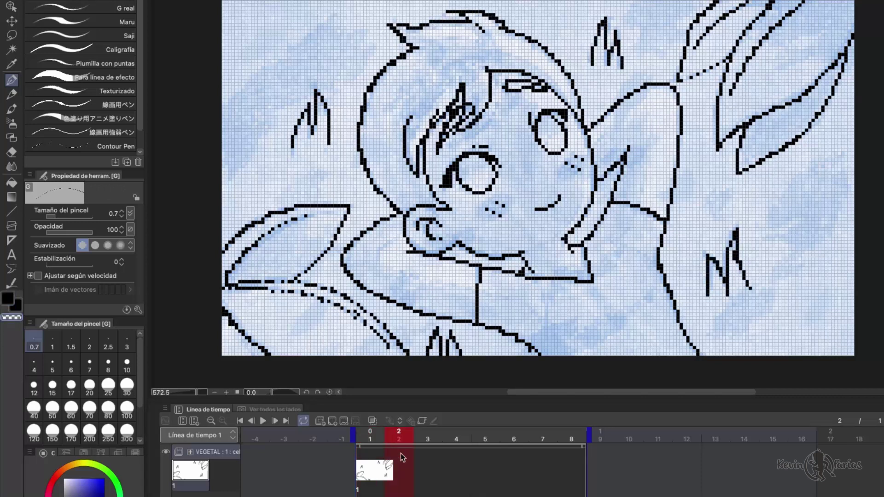
pyautogui.click(333, 424)
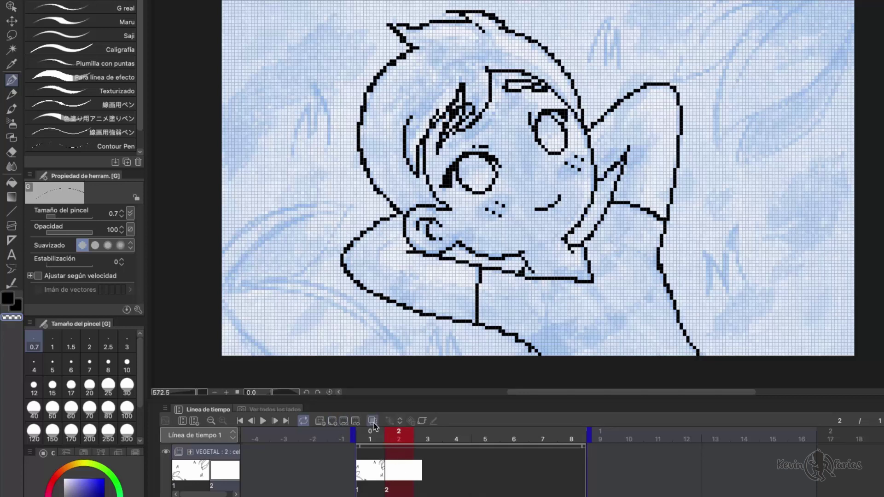
pyautogui.click(372, 420)
pyautogui.press('c')
pyautogui.moveTo(293, 150); pyautogui.dragTo(328, 143)
pyautogui.moveTo(592, 64); pyautogui.dragTo(622, 66)
pyautogui.moveTo(692, 260); pyautogui.dragTo(708, 295)
pyautogui.moveTo(708, 243); pyautogui.dragTo(751, 291)
pyautogui.moveTo(424, 332); pyautogui.dragTo(450, 354)
# - Redraw the upper-right and lower-left leaves on the frame 2 VEGETAL cel, slightly displaced from the onion skin
pyautogui.moveTo(727, 48); pyautogui.dragTo(699, 130)
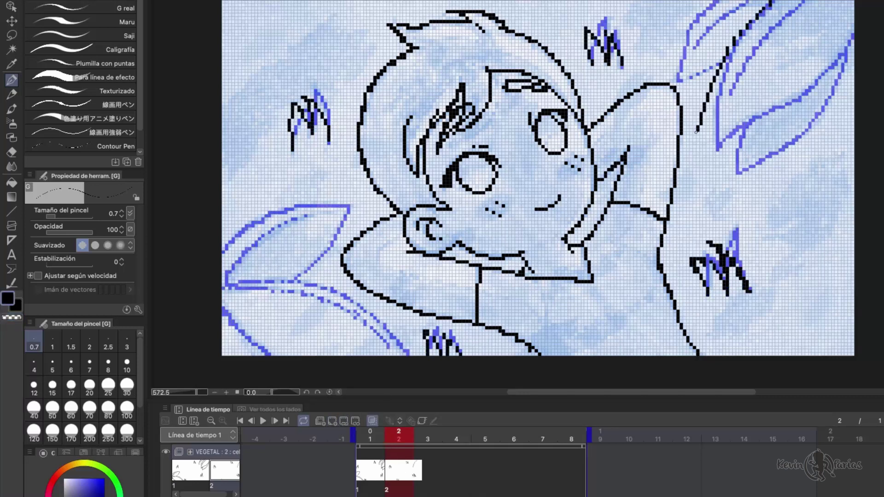
pyautogui.moveTo(845, 49); pyautogui.dragTo(814, 76)
pyautogui.moveTo(752, 179); pyautogui.dragTo(849, 60)
pyautogui.moveTo(232, 237); pyautogui.dragTo(340, 193)
pyautogui.moveTo(340, 194); pyautogui.dragTo(230, 281)
pyautogui.moveTo(405, 336); pyautogui.dragTo(389, 313)
pyautogui.moveTo(225, 312); pyautogui.dragTo(297, 345)
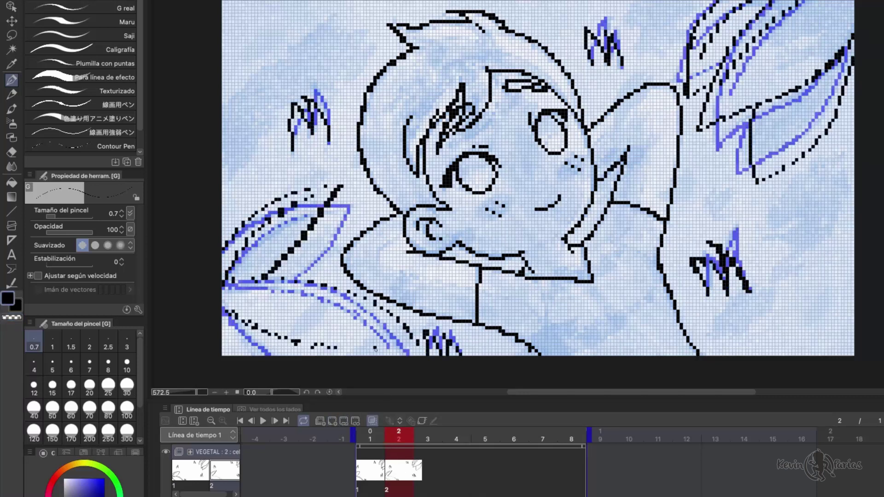
pyautogui.moveTo(382, 321); pyautogui.dragTo(343, 303)
# - Add a VEGETAL cel at frame 3 with onion skin on and redraw the four grass tufts leaning further left
pyautogui.click(384, 439)
pyautogui.click(389, 440)
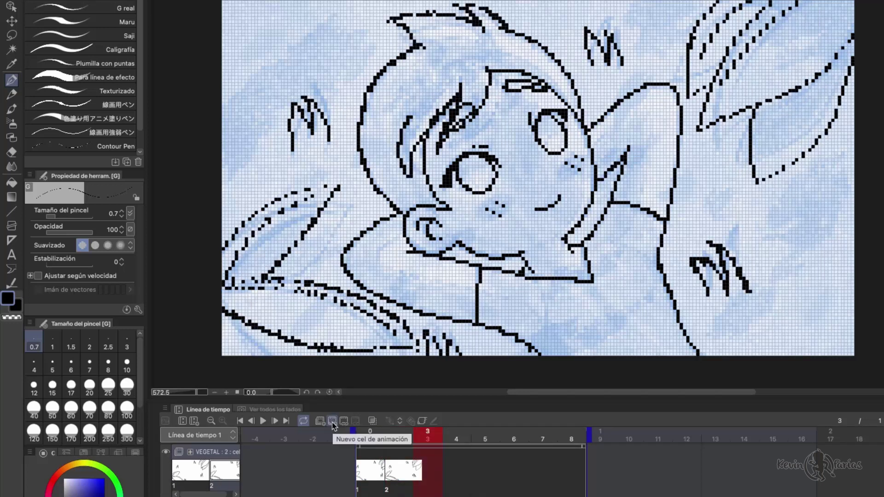
pyautogui.click(422, 421)
pyautogui.click(372, 421)
pyautogui.moveTo(279, 104)
pyautogui.mouseDown()
pyautogui.moveTo(292, 150)
pyautogui.moveTo(328, 144)
pyautogui.mouseUp()
pyautogui.moveTo(419, 332)
pyautogui.mouseDown()
pyautogui.moveTo(426, 354)
pyautogui.moveTo(449, 354)
pyautogui.mouseUp()
pyautogui.moveTo(577, 36); pyautogui.dragTo(592, 68)
pyautogui.moveTo(599, 39); pyautogui.dragTo(621, 68)
pyautogui.moveTo(684, 256)
pyautogui.mouseDown()
pyautogui.moveTo(702, 293)
pyautogui.moveTo(727, 292)
pyautogui.mouseUp()
pyautogui.moveTo(712, 257); pyautogui.dragTo(748, 294)
pyautogui.click(372, 460)
pyautogui.click(426, 459)
# - Redraw the upper-right leaves on the frame 3 VEGETAL cel, slightly offset from the previous cel
pyautogui.moveTo(701, 152); pyautogui.dragTo(760, 19)
pyautogui.moveTo(709, 140); pyautogui.dragTo(850, 35)
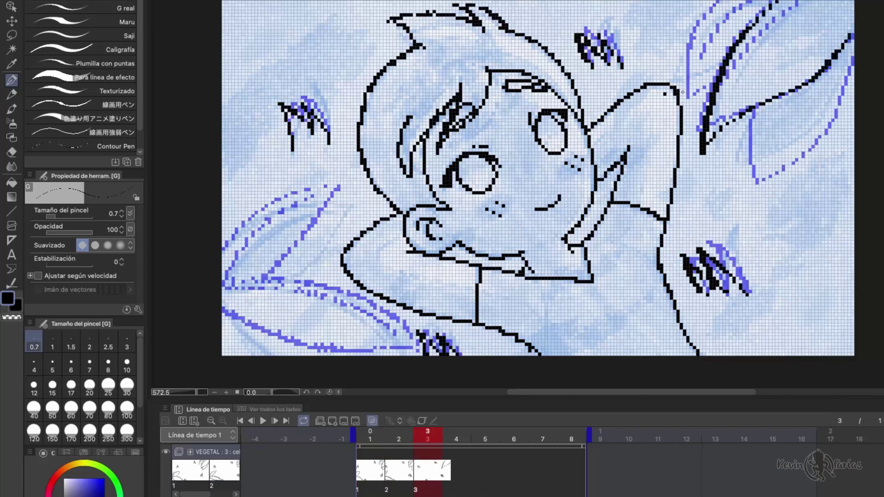
pyautogui.moveTo(668, 83); pyautogui.dragTo(709, 7)
pyautogui.moveTo(697, 59); pyautogui.dragTo(755, 3)
pyautogui.moveTo(731, 84); pyautogui.dragTo(799, 4)
pyautogui.moveTo(755, 109)
pyautogui.mouseDown()
pyautogui.moveTo(739, 183)
pyautogui.moveTo(851, 60)
pyautogui.mouseUp()
# - Redraw the lower-left leaves on the frame 3 VEGETAL cel and turn off onion skin
pyautogui.moveTo(343, 200); pyautogui.dragTo(283, 282)
pyautogui.moveTo(295, 287); pyautogui.dragTo(405, 343)
pyautogui.moveTo(223, 254); pyautogui.dragTo(312, 199)
pyautogui.moveTo(226, 285); pyautogui.dragTo(299, 214)
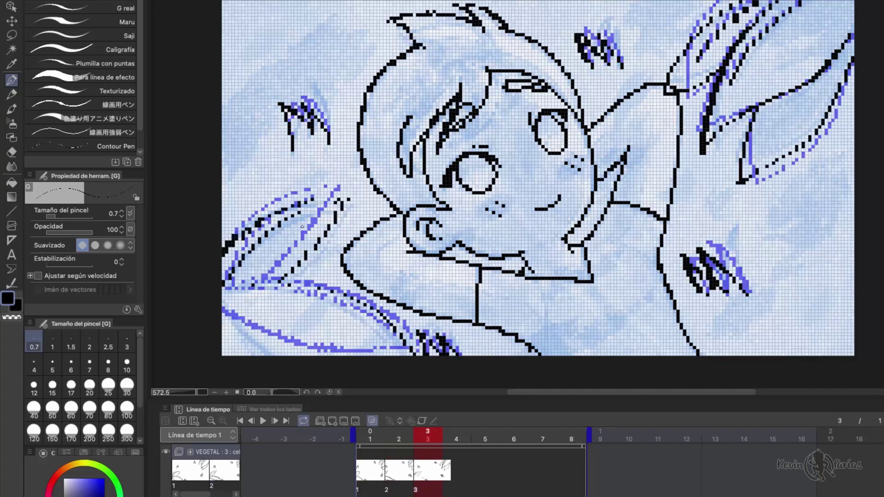
pyautogui.moveTo(226, 313); pyautogui.dragTo(287, 354)
pyautogui.click(372, 421)
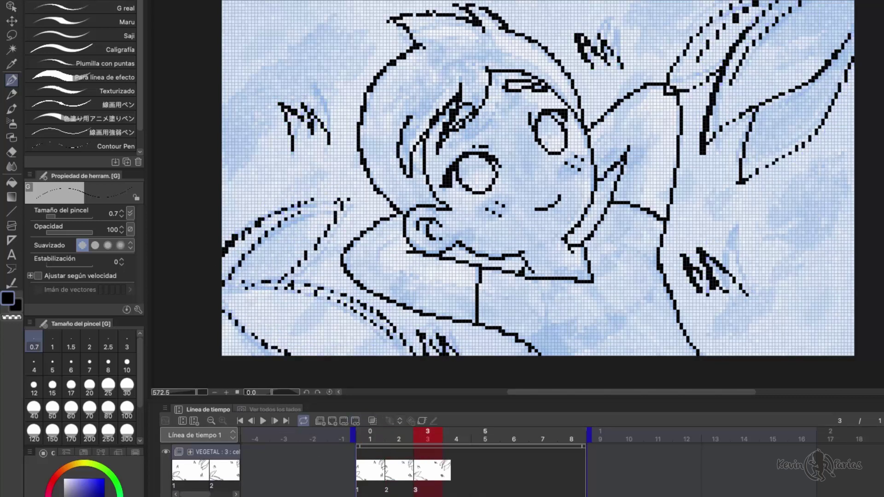
# - Add a VEGETAL cel at frame 4 with onion skin on and redraw the four grass tufts in a more upright position
pyautogui.moveTo(421, 437)
pyautogui.mouseDown()
pyautogui.moveTo(368, 444)
pyautogui.moveTo(455, 453)
pyautogui.mouseUp()
pyautogui.click(332, 421)
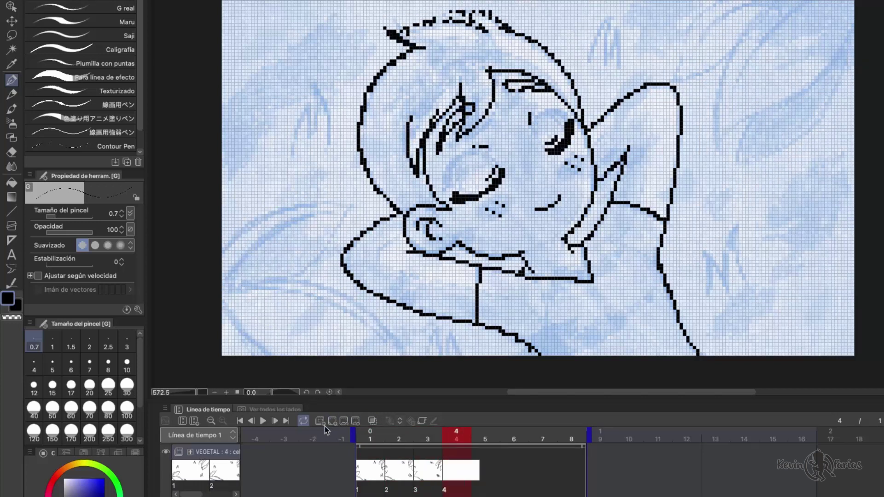
pyautogui.click(372, 420)
pyautogui.moveTo(701, 236)
pyautogui.mouseDown()
pyautogui.moveTo(723, 290)
pyautogui.moveTo(744, 293)
pyautogui.mouseUp()
pyautogui.moveTo(589, 22)
pyautogui.mouseDown()
pyautogui.moveTo(595, 68)
pyautogui.moveTo(622, 67)
pyautogui.mouseUp()
pyautogui.moveTo(317, 97); pyautogui.dragTo(330, 143)
pyautogui.moveTo(292, 91); pyautogui.dragTo(294, 153)
pyautogui.moveTo(428, 329); pyautogui.dragTo(431, 354)
pyautogui.moveTo(443, 355)
pyautogui.mouseDown()
pyautogui.moveTo(439, 327)
pyautogui.moveTo(459, 355)
pyautogui.mouseUp()
# - Redraw the lower-left leaves on the frame 4 VEGETAL cel over the onion skin
pyautogui.moveTo(268, 355); pyautogui.dragTo(223, 311)
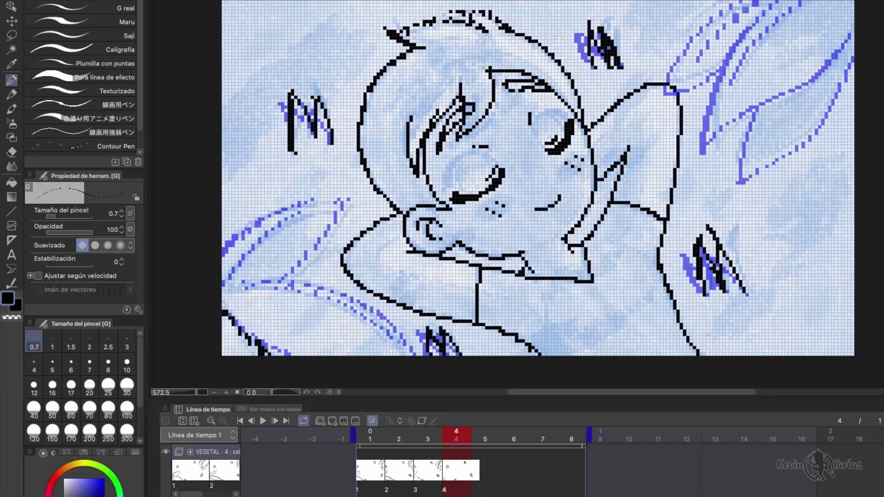
pyautogui.moveTo(408, 355); pyautogui.dragTo(375, 316)
pyautogui.moveTo(381, 335)
pyautogui.mouseDown()
pyautogui.moveTo(316, 293)
pyautogui.moveTo(225, 289)
pyautogui.mouseUp()
pyautogui.moveTo(295, 281); pyautogui.dragTo(347, 202)
pyautogui.moveTo(312, 202); pyautogui.dragTo(272, 215)
pyautogui.moveTo(223, 285); pyautogui.dragTo(255, 251)
# - Redraw the upper-right leaves on the frame 4 VEGETAL cel and turn off onion skin
pyautogui.moveTo(704, 152); pyautogui.dragTo(774, 2)
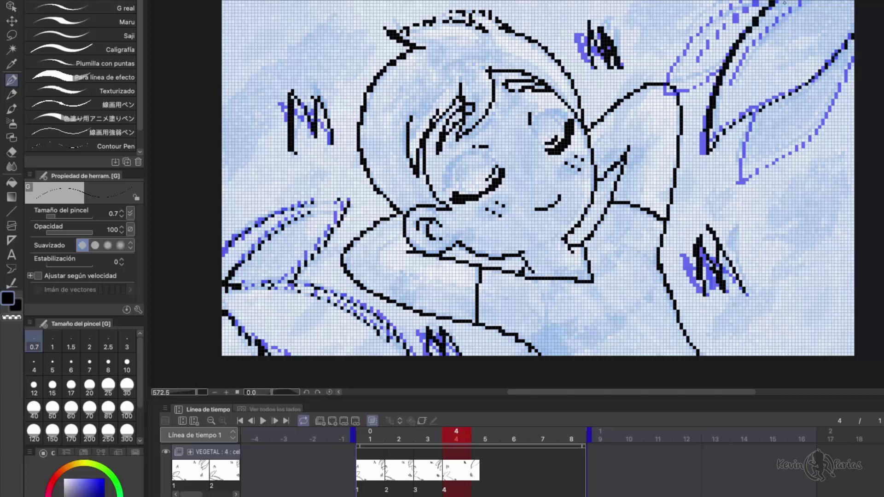
pyautogui.moveTo(846, 46); pyautogui.dragTo(799, 147)
pyautogui.moveTo(740, 176); pyautogui.dragTo(757, 108)
pyautogui.moveTo(730, 92); pyautogui.dragTo(750, 49)
pyautogui.moveTo(665, 83); pyautogui.dragTo(718, 7)
pyautogui.click(371, 421)
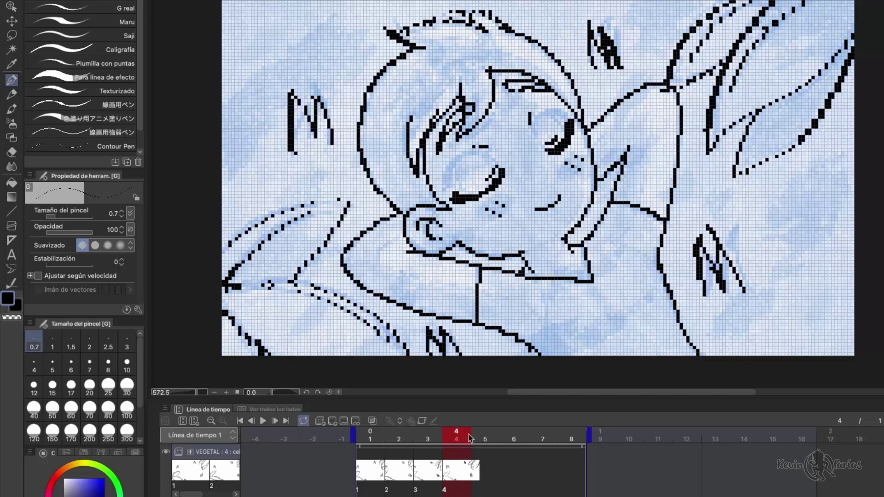
# - Copy the VEGETAL cels in frames 1 to 4 and paste them starting at frame 5 to fill the 8-frame loop
pyautogui.moveTo(467, 437)
pyautogui.mouseDown()
pyautogui.moveTo(369, 434)
pyautogui.moveTo(485, 435)
pyautogui.moveTo(455, 435)
pyautogui.mouseUp()
pyautogui.moveTo(582, 443); pyautogui.dragTo(461, 442)
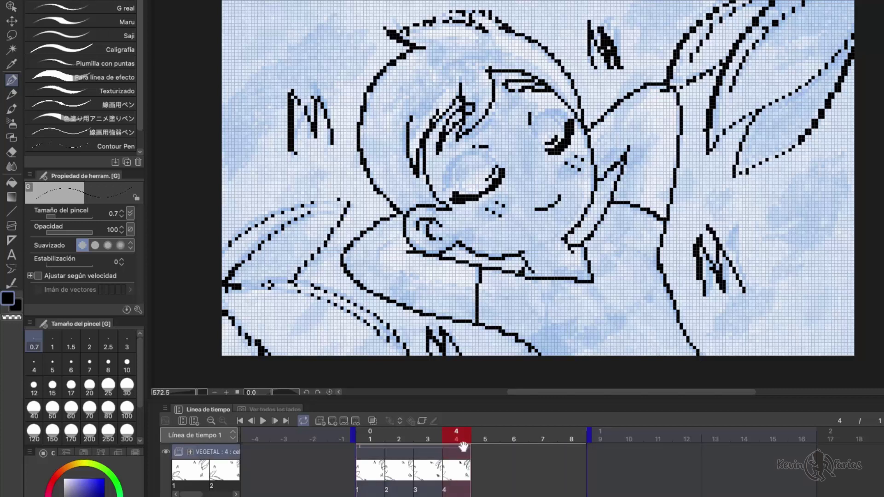
pyautogui.rightClick(463, 446)
pyautogui.click(539, 295)
pyautogui.click(478, 468)
pyautogui.rightClick(478, 468)
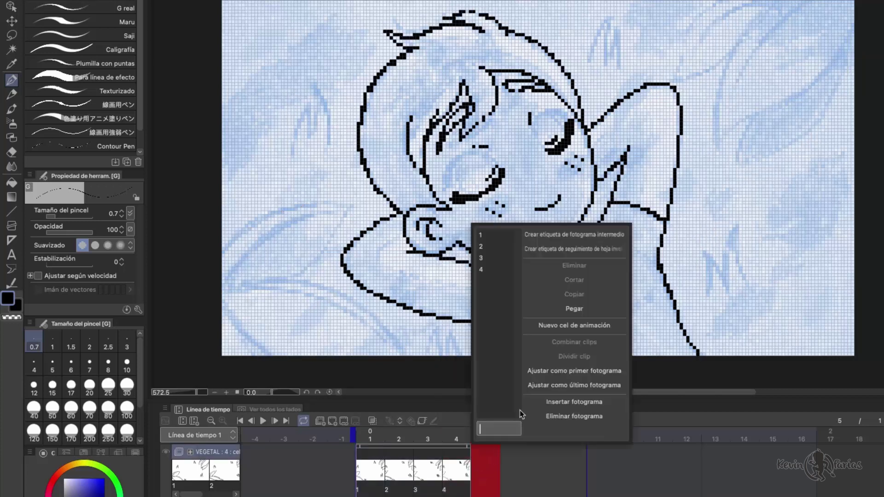
pyautogui.click(574, 308)
pyautogui.moveTo(485, 435); pyautogui.dragTo(535, 440)
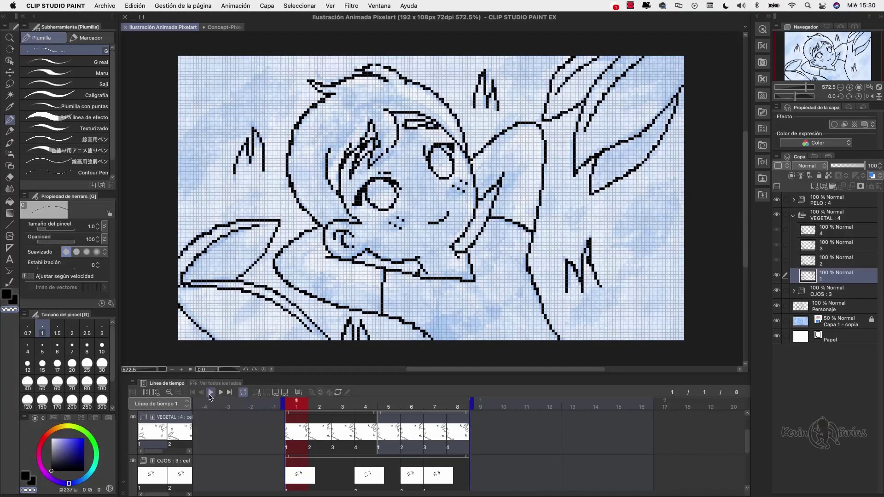
# - Preview the animation loop and hide the sketch copy, VEGETAL, OJOS and PELO layers so only the Personaje line art shows
pyautogui.click(210, 392)
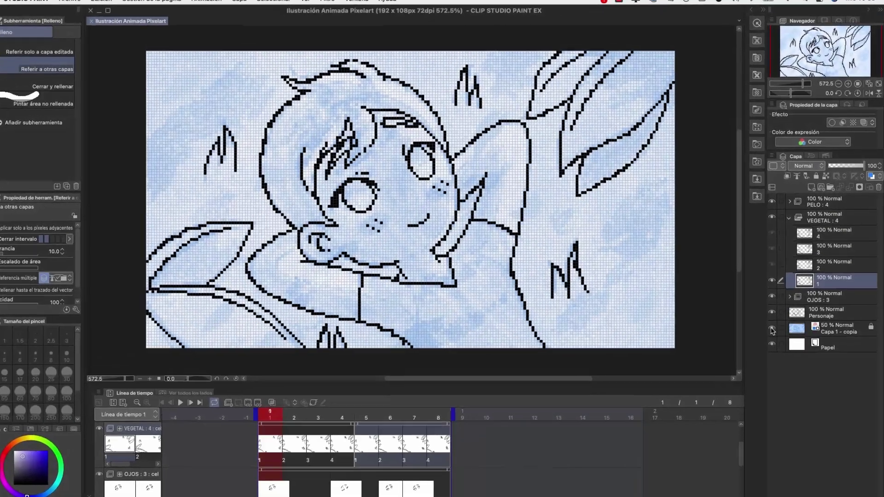
pyautogui.click(776, 320)
pyautogui.click(821, 306)
pyautogui.click(793, 215)
pyautogui.click(776, 215)
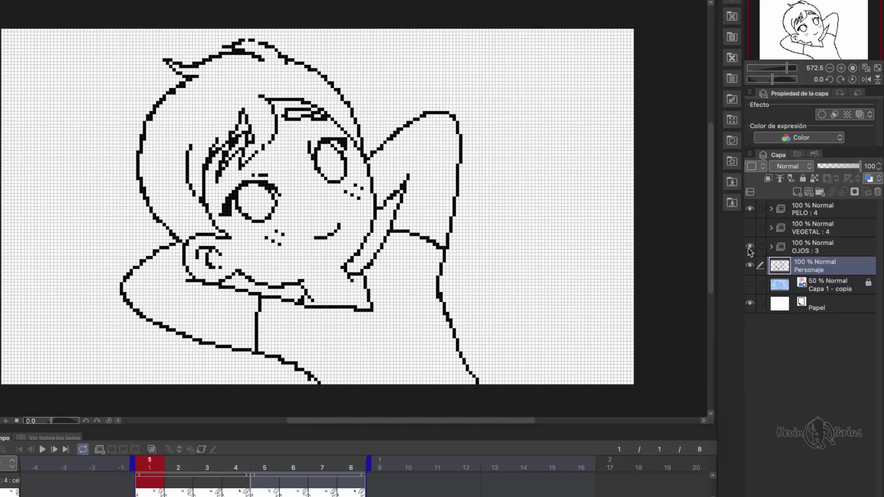
pyautogui.click(750, 247)
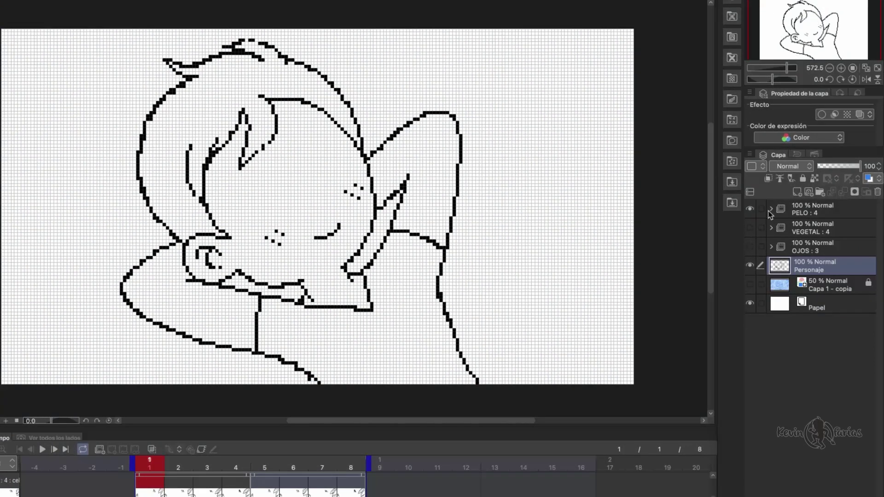
pyautogui.click(748, 209)
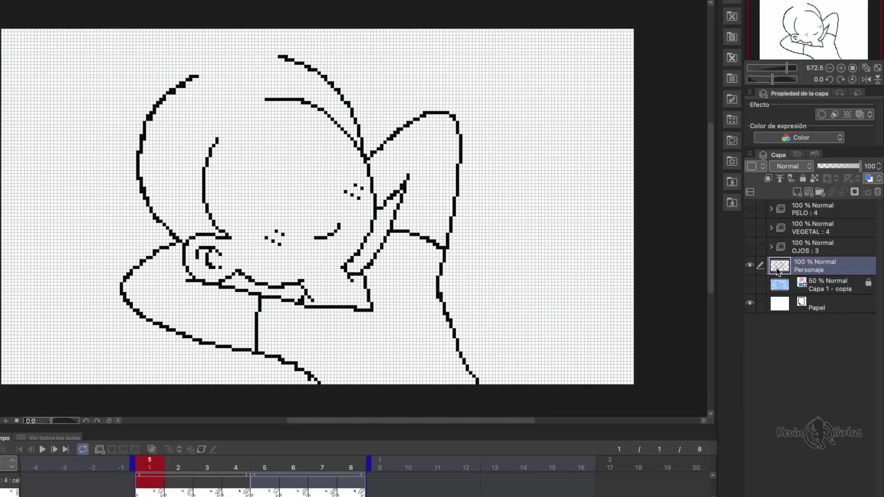
# - Add a raster layer named "Color Base" directly beneath the Personaje layer
pyautogui.click(797, 192)
pyautogui.doubleClick(808, 287)
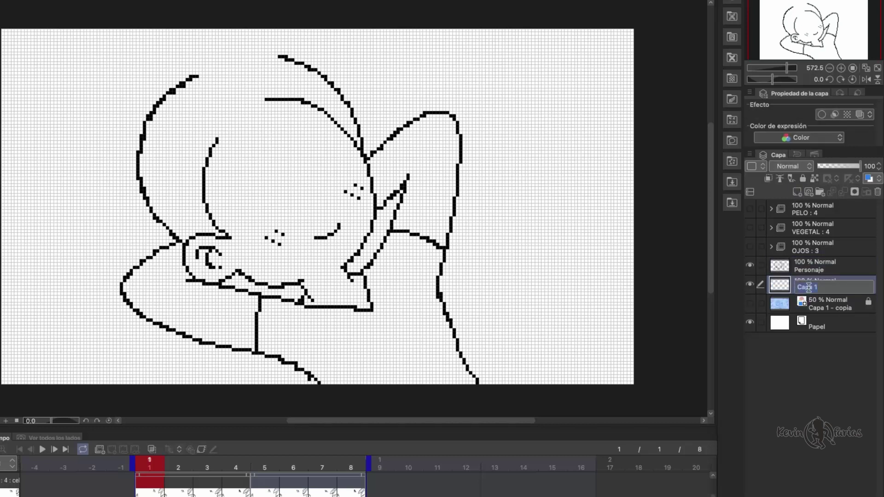
pyautogui.write('Color Base')
pyautogui.press('Return')
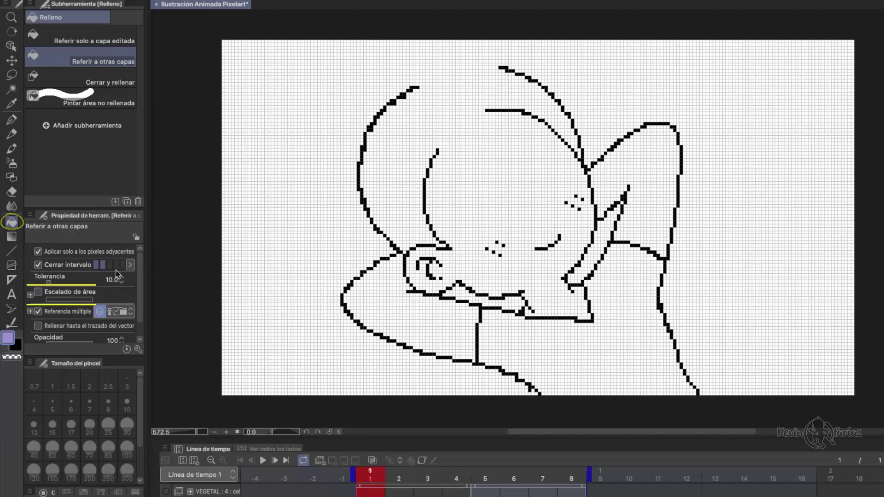
# - Close the forehead gap and fill the arms, face and neck with lavender and the shirt with dark blue on Color Base
pyautogui.click(456, 321)
pyautogui.click(645, 178)
pyautogui.press('p')
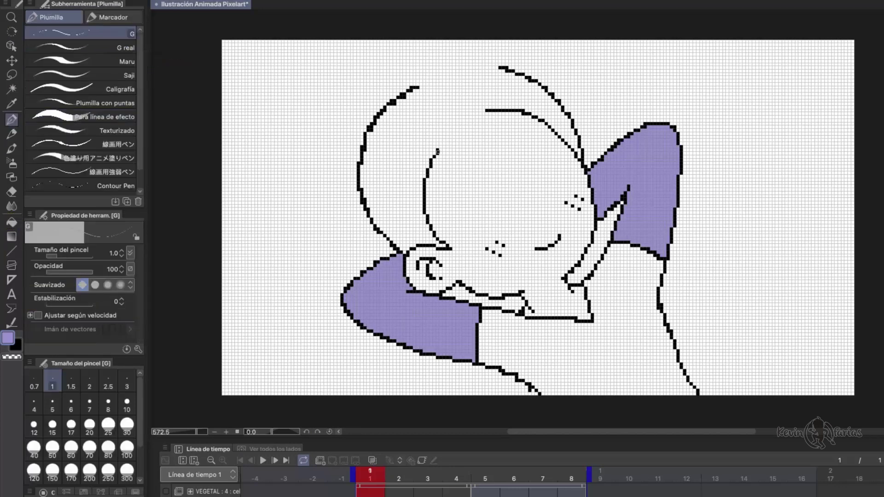
pyautogui.moveTo(437, 151); pyautogui.dragTo(484, 112)
pyautogui.click(12, 223)
pyautogui.click(516, 208)
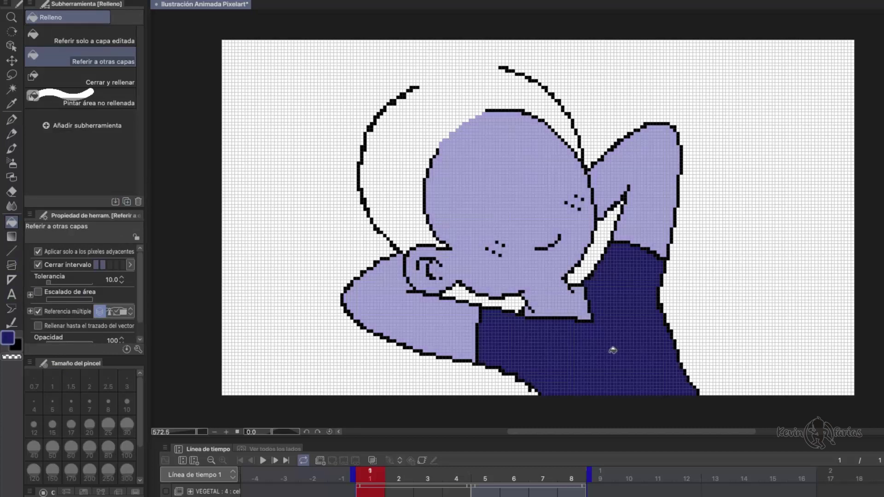
# - Bridge the gap at the top of the head outline in blue with the G pen and fill the hair area blue
pyautogui.click(12, 134)
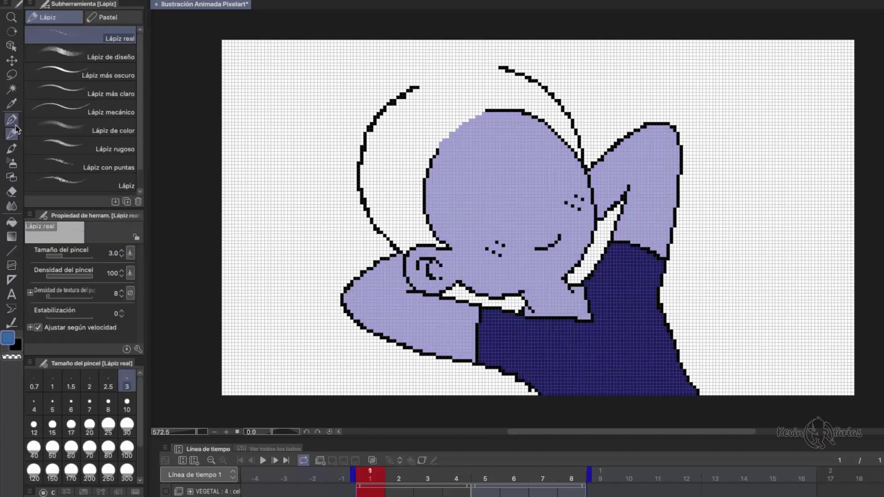
pyautogui.click(11, 120)
pyautogui.moveTo(419, 87)
pyautogui.mouseDown()
pyautogui.moveTo(458, 71)
pyautogui.moveTo(496, 70)
pyautogui.mouseUp()
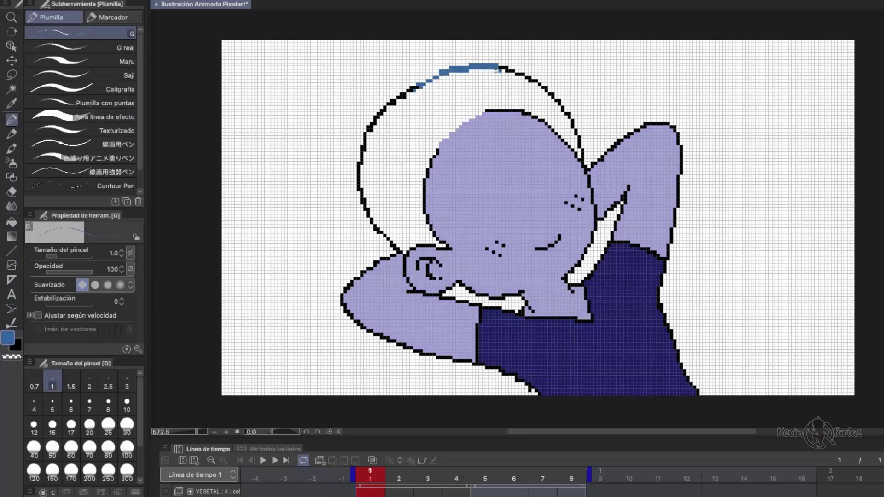
pyautogui.press('g')
pyautogui.click(502, 83)
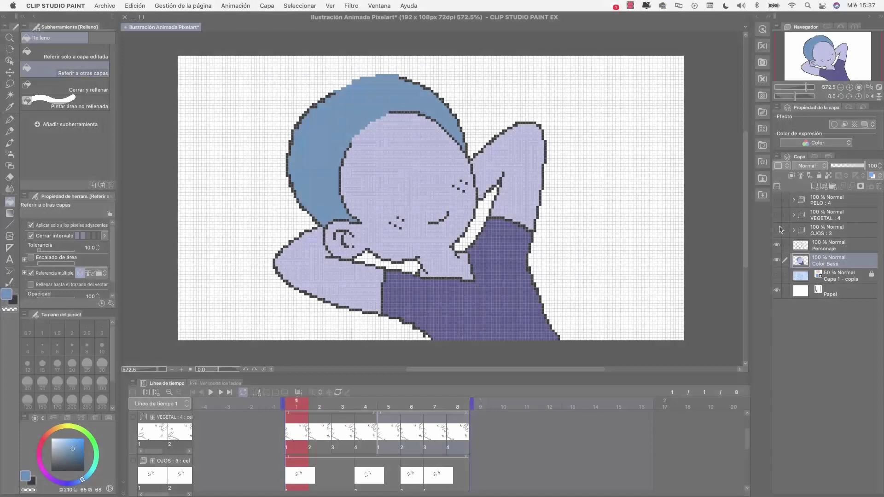
# - Make the OJOS and PELO animation folders visible again while keeping VEGETAL hidden
pyautogui.click(777, 229)
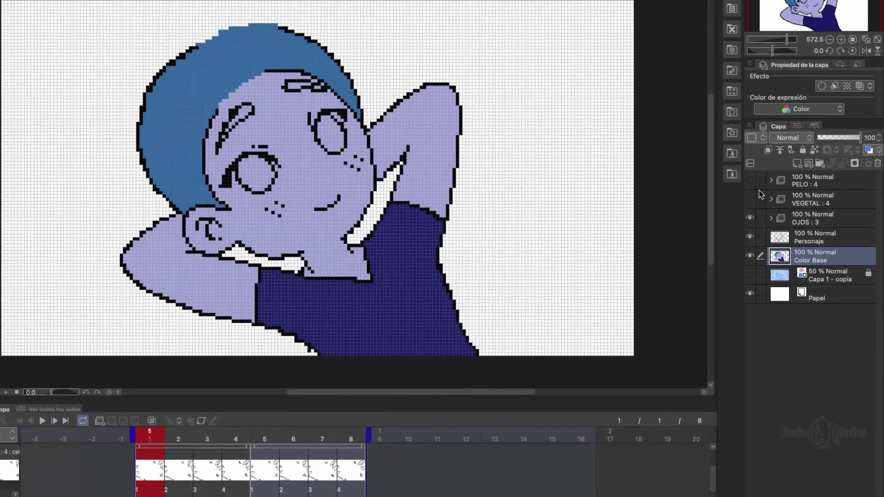
pyautogui.click(776, 214)
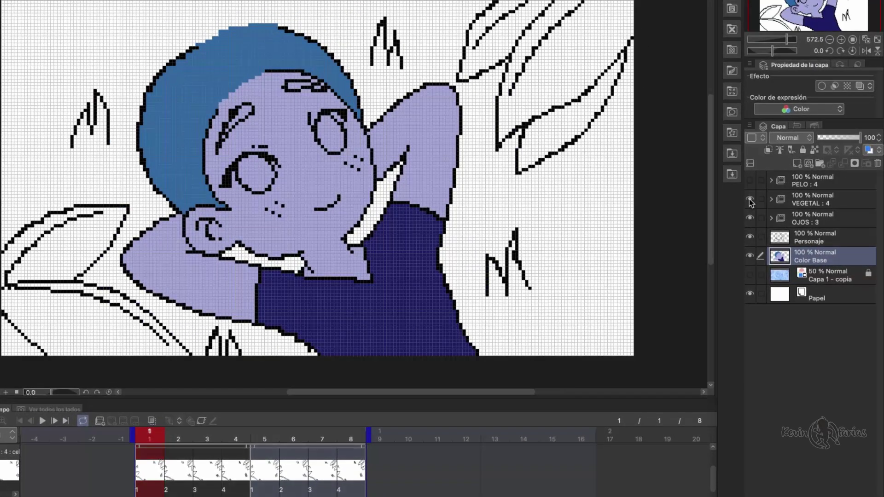
pyautogui.click(750, 180)
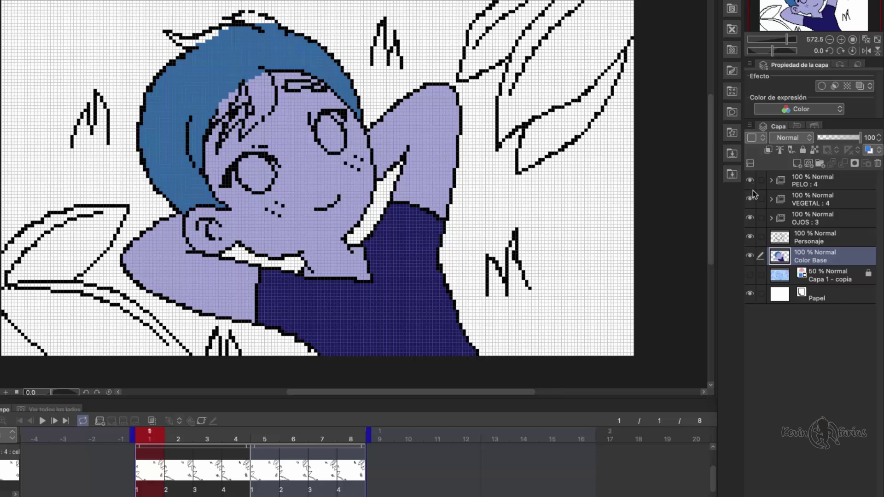
pyautogui.click(750, 200)
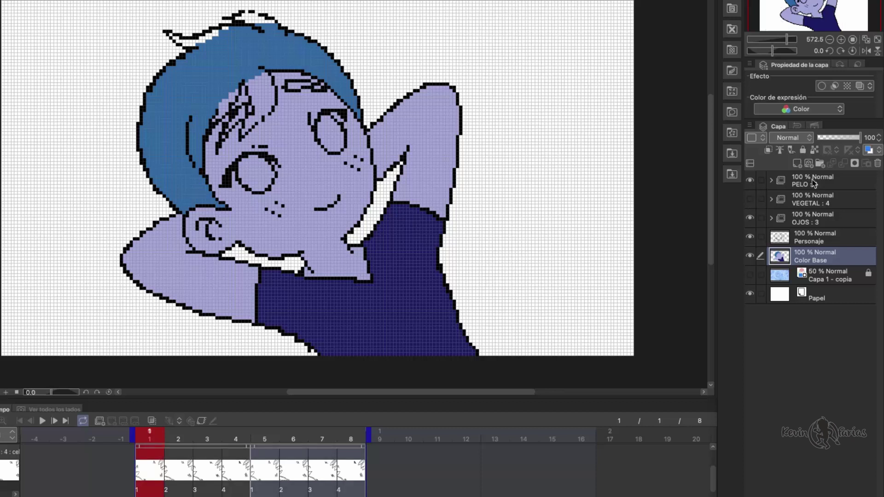
# - Create a layer folder named "1" inside PELO and move the hair cel 1 into it
pyautogui.click(782, 186)
pyautogui.click(772, 182)
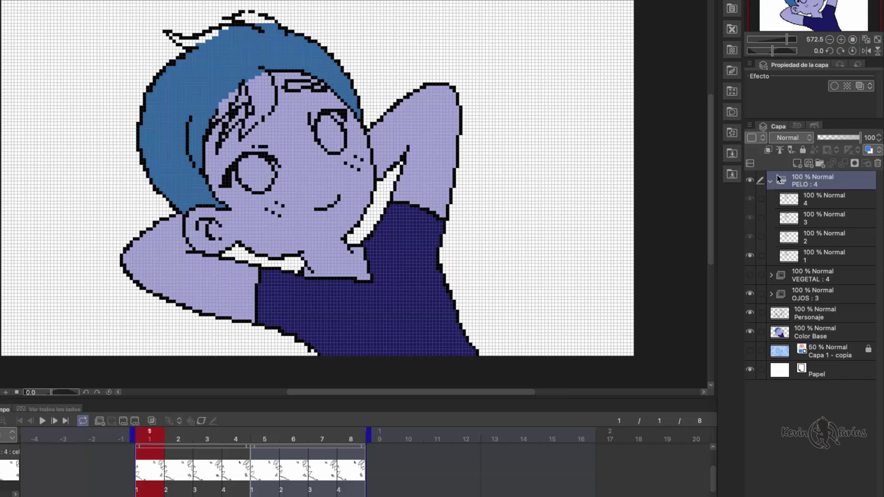
pyautogui.click(829, 256)
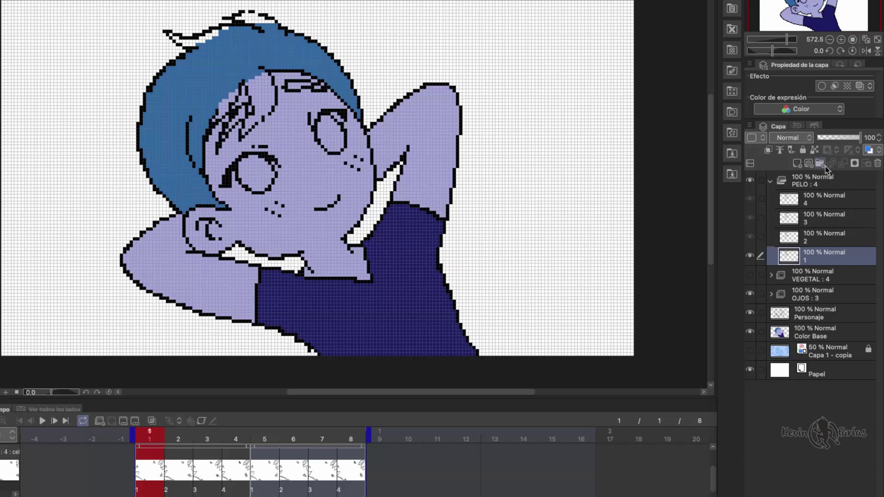
pyautogui.click(820, 166)
pyautogui.doubleClick(831, 261)
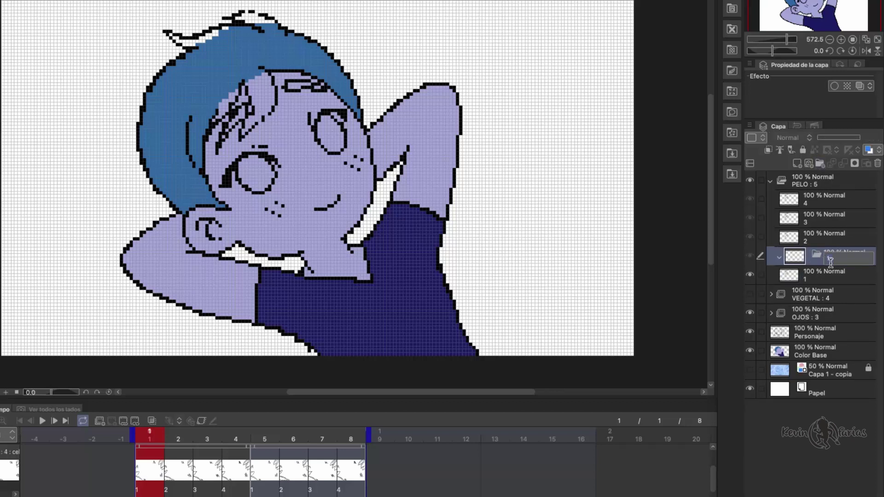
pyautogui.write('1')
pyautogui.press('Return')
pyautogui.click(842, 274)
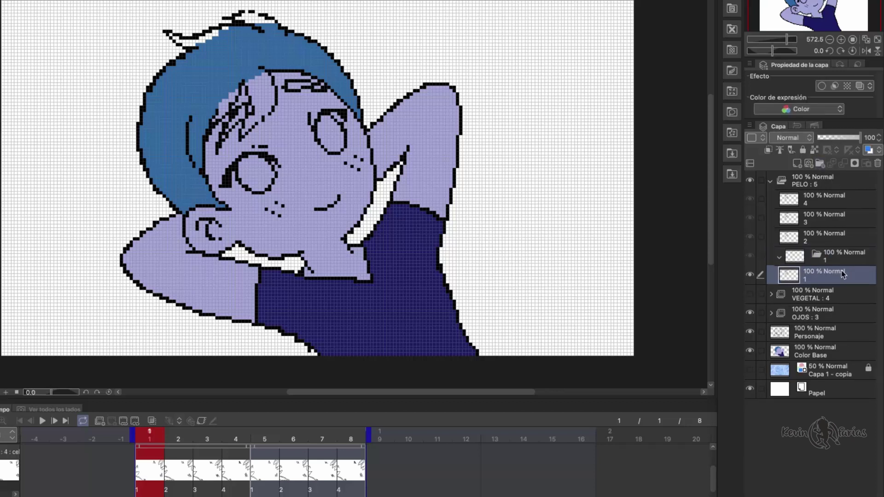
pyautogui.moveTo(849, 268); pyautogui.dragTo(850, 260)
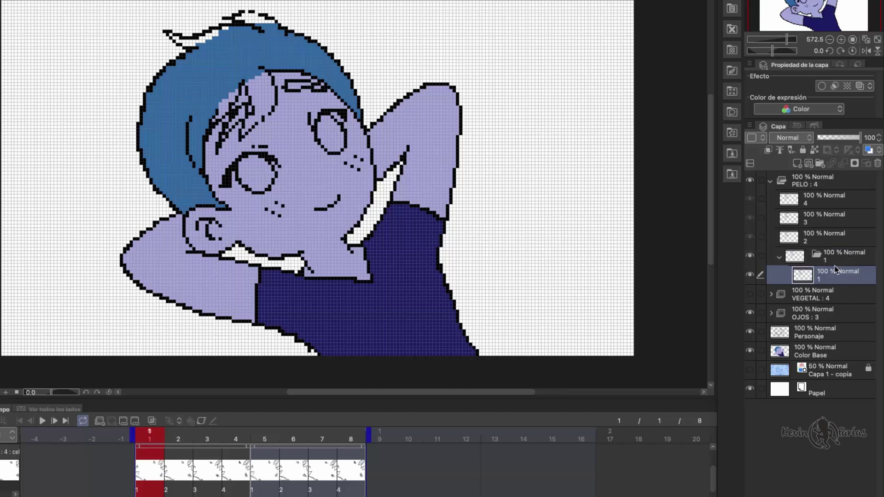
pyautogui.click(779, 257)
# - Create a layer folder named "2" inside PELO and move the hair cel 2 into it
pyautogui.click(826, 235)
pyautogui.click(819, 163)
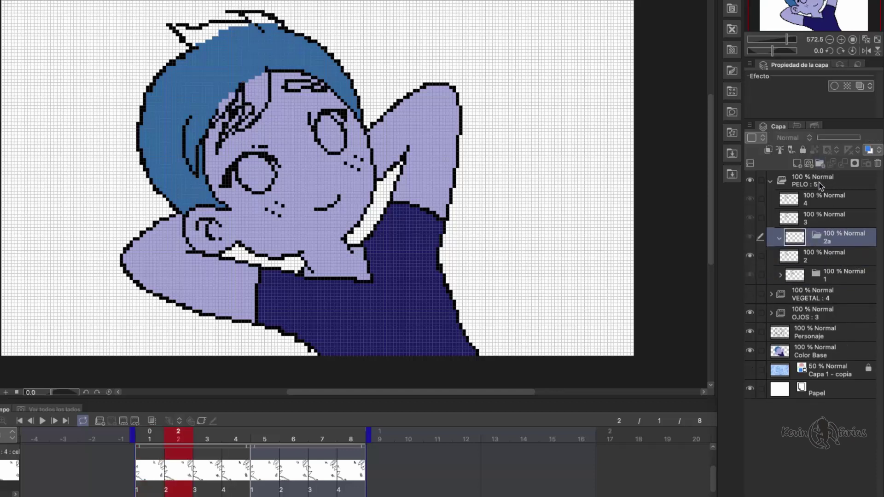
pyautogui.doubleClick(827, 240)
pyautogui.press('Return')
pyautogui.moveTo(850, 255); pyautogui.dragTo(848, 239)
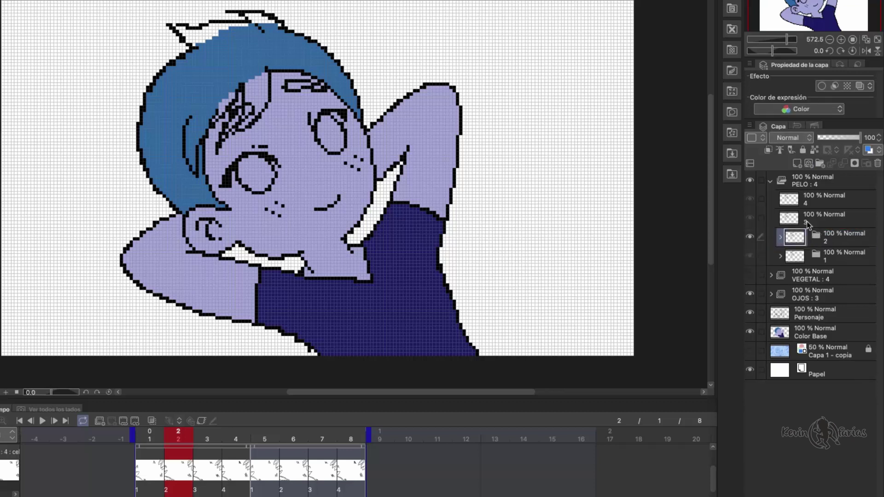
# - Create a layer folder named "3" inside PELO and move the hair cel 3 into it
pyautogui.click(834, 221)
pyautogui.click(820, 163)
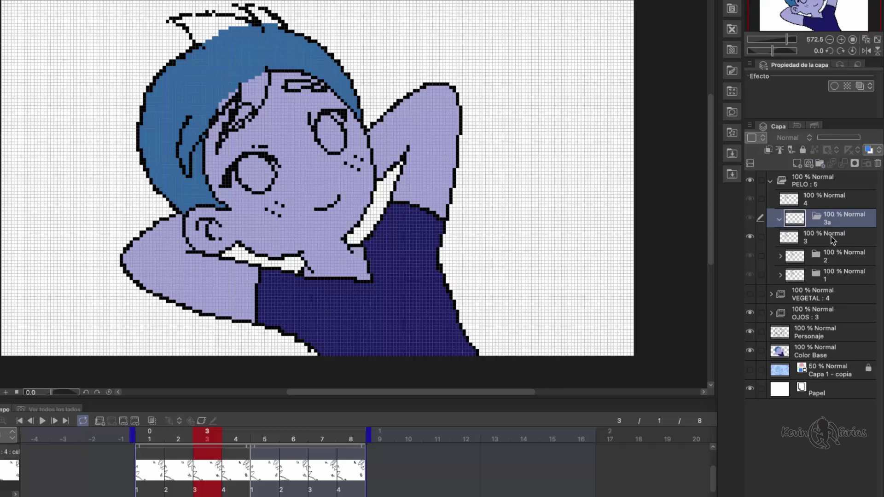
pyautogui.doubleClick(828, 223)
pyautogui.write('2')
pyautogui.press('BackSpace')
pyautogui.write('3')
pyautogui.press('Return')
pyautogui.click(838, 238)
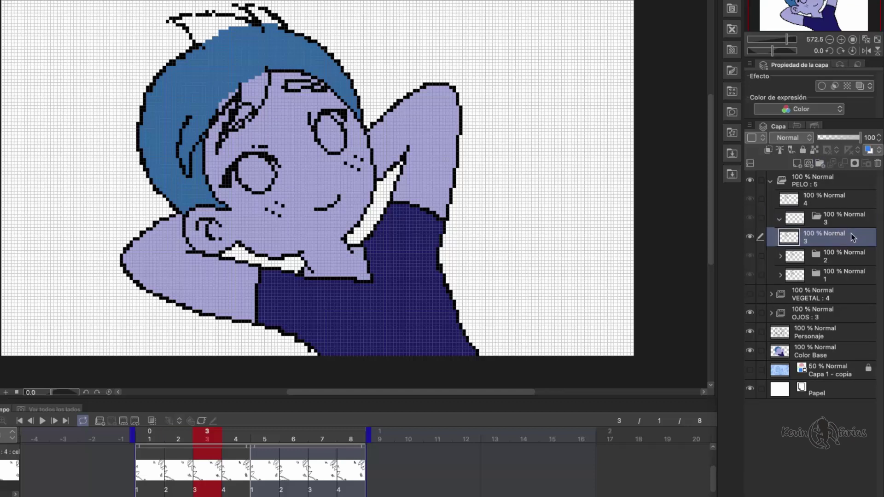
pyautogui.moveTo(851, 237); pyautogui.dragTo(847, 216)
pyautogui.click(781, 220)
# - Create a layer folder named "4" inside PELO and move the hair cel 4 into it
pyautogui.click(821, 199)
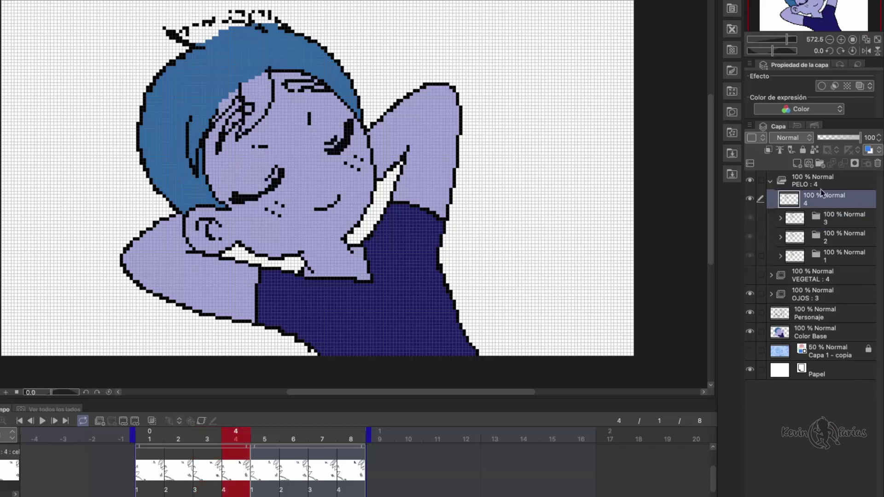
pyautogui.click(820, 164)
pyautogui.doubleClick(826, 205)
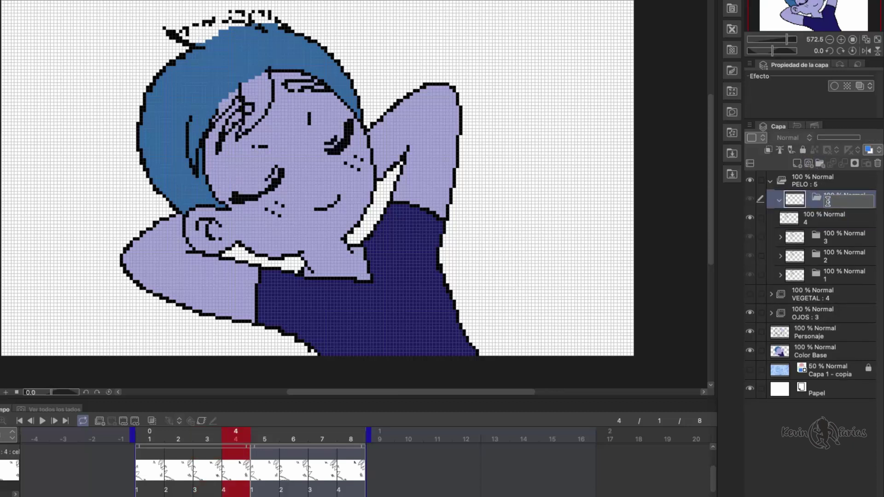
pyautogui.write('4')
pyautogui.press('Return')
pyautogui.moveTo(838, 216); pyautogui.dragTo(850, 205)
pyautogui.click(782, 200)
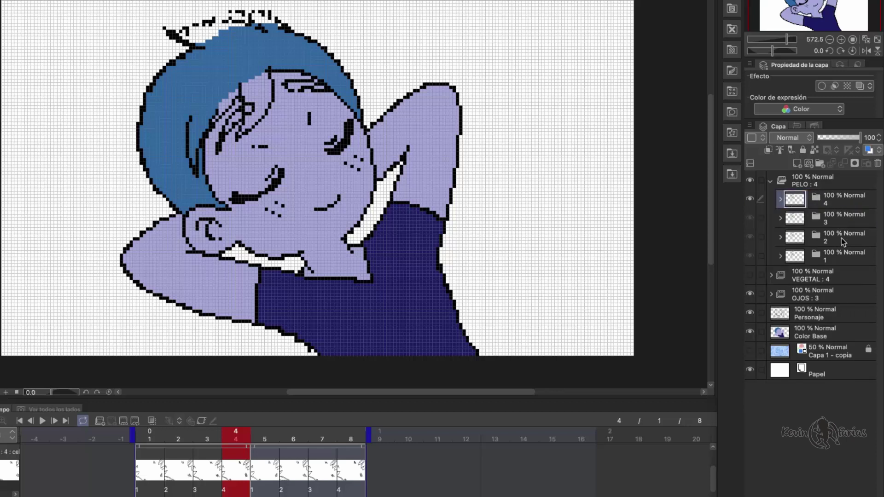
# - Add a raster layer named "1 color base" beneath the line art in PELO folder 1
pyautogui.click(846, 252)
pyautogui.click(780, 256)
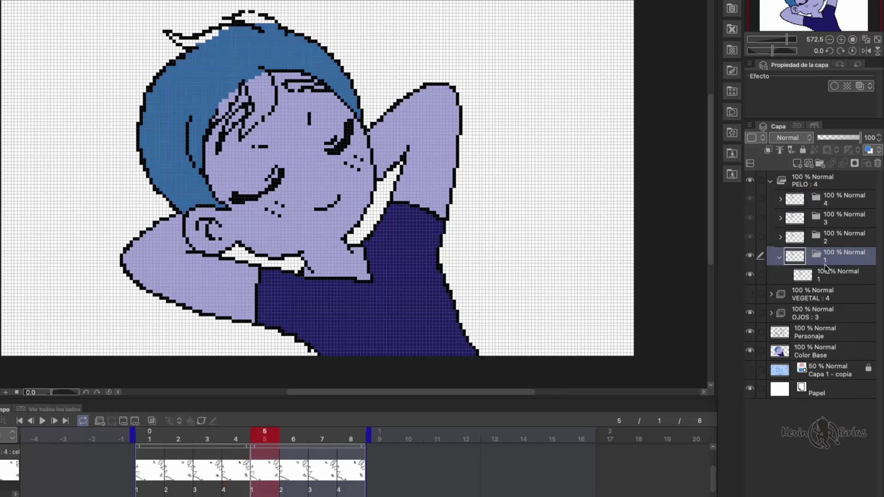
pyautogui.click(834, 275)
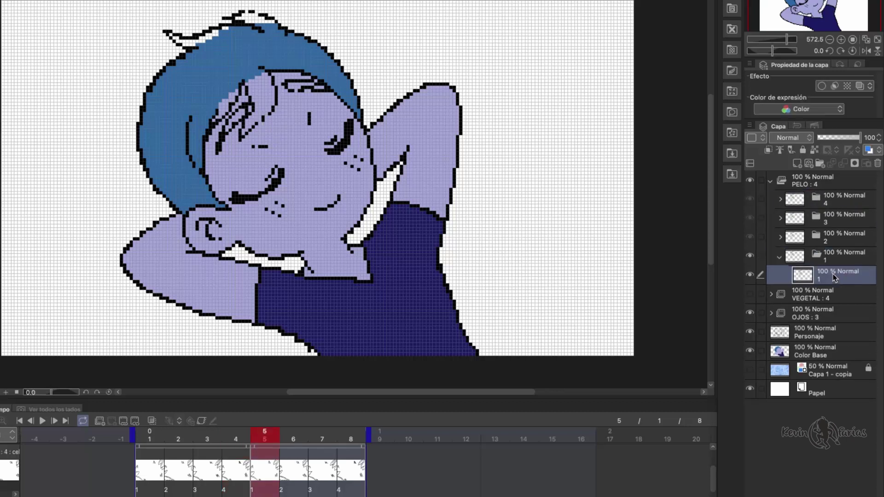
pyautogui.click(749, 274)
pyautogui.click(749, 274)
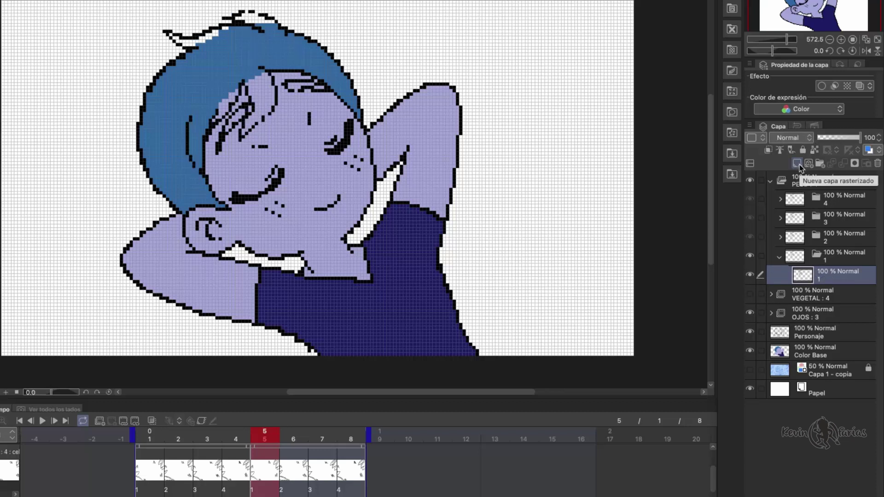
pyautogui.click(798, 164)
pyautogui.moveTo(866, 277); pyautogui.dragTo(860, 297)
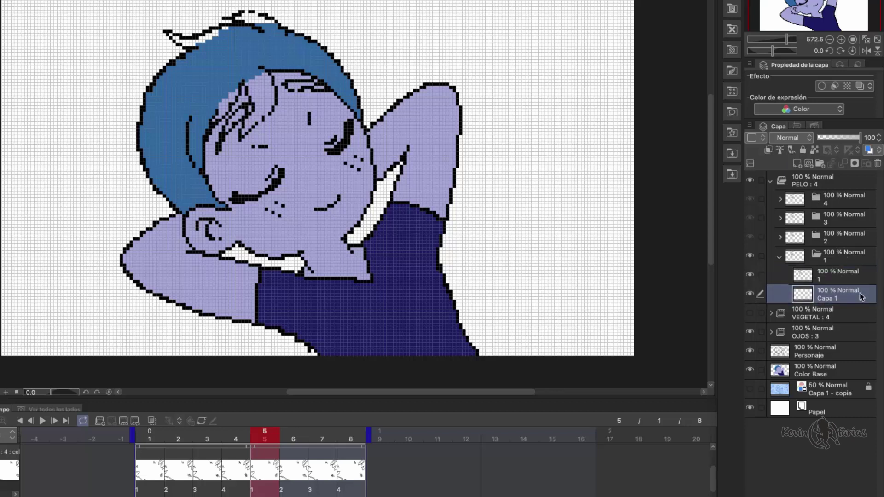
pyautogui.doubleClick(828, 298)
pyautogui.write('1 color base')
pyautogui.press('Return')
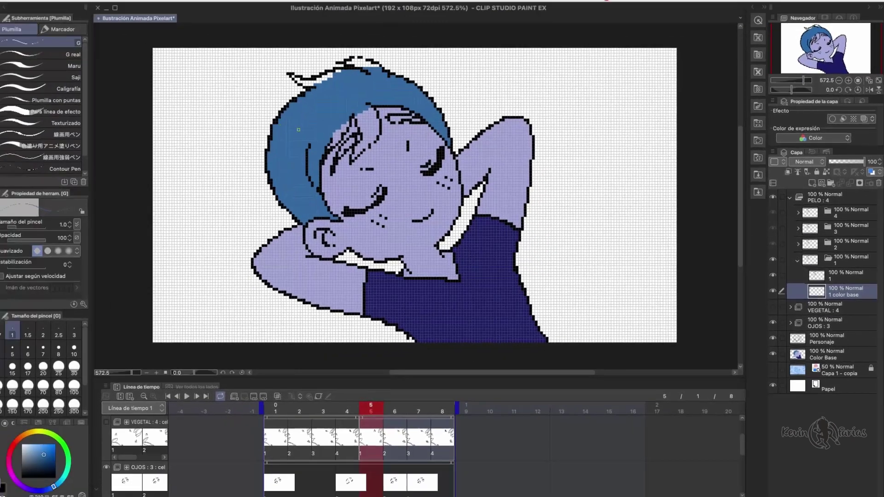
# - Paint the fringe and the loose top strands of the hair blue on the "1 color base" layer with the G pen
pyautogui.moveTo(221, 104)
pyautogui.mouseDown()
pyautogui.moveTo(234, 92)
pyautogui.moveTo(243, 133)
pyautogui.mouseUp()
pyautogui.moveTo(252, 80); pyautogui.dragTo(256, 101)
pyautogui.moveTo(381, 137); pyautogui.dragTo(387, 119)
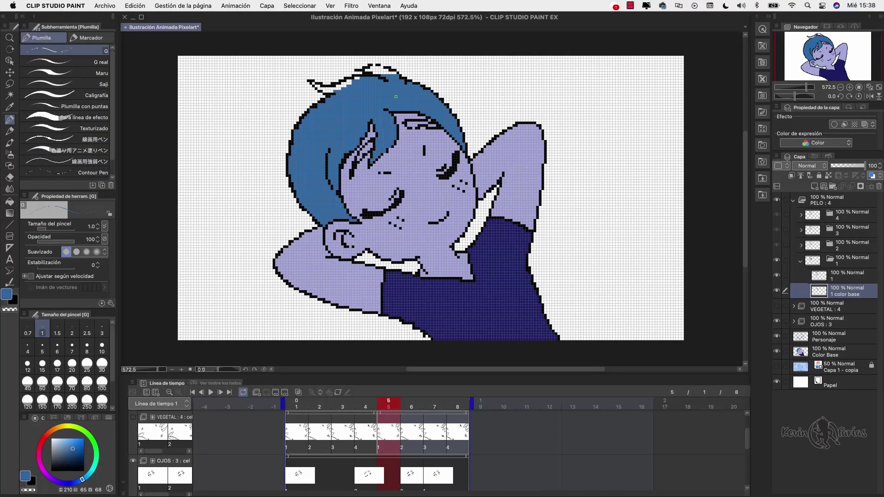
pyautogui.moveTo(315, 85); pyautogui.dragTo(350, 81)
pyautogui.moveTo(367, 70); pyautogui.dragTo(376, 72)
# - Add a raster layer named "2 color base" beneath the line art in PELO folder 2
pyautogui.moveTo(385, 404); pyautogui.dragTo(311, 411)
pyautogui.click(311, 414)
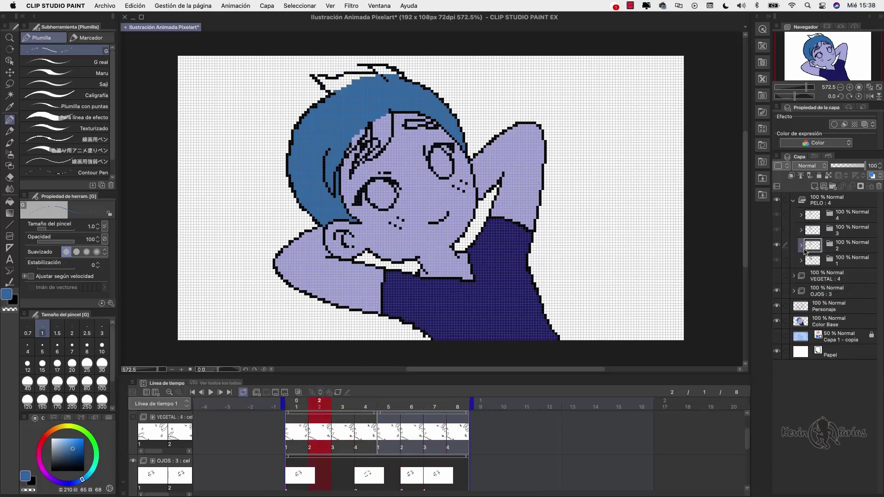
pyautogui.moveTo(842, 261); pyautogui.dragTo(843, 276)
pyautogui.doubleClick(842, 278)
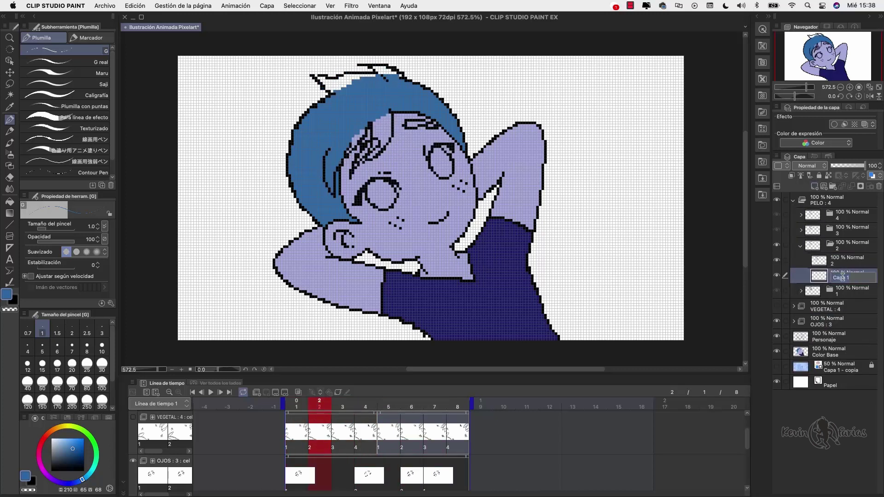
pyautogui.write('2 color base')
pyautogui.press('Return')
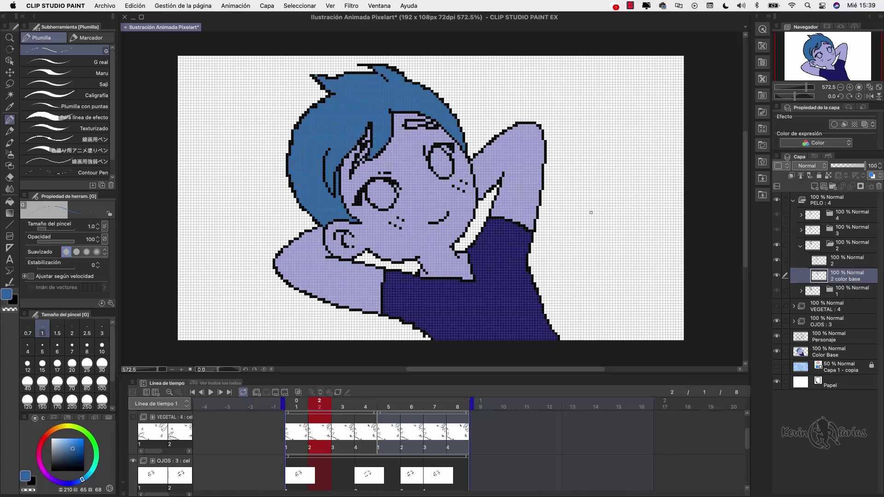
# - Add a raster layer named "3 color base" beneath the line art in PELO folder 3 and paint its hair strands blue
pyautogui.click(332, 406)
pyautogui.click(800, 248)
pyautogui.click(800, 229)
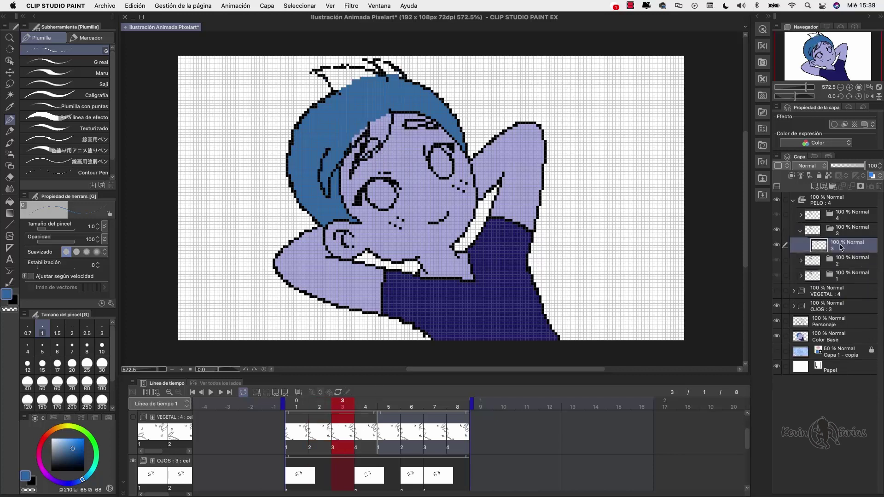
pyautogui.doubleClick(841, 262)
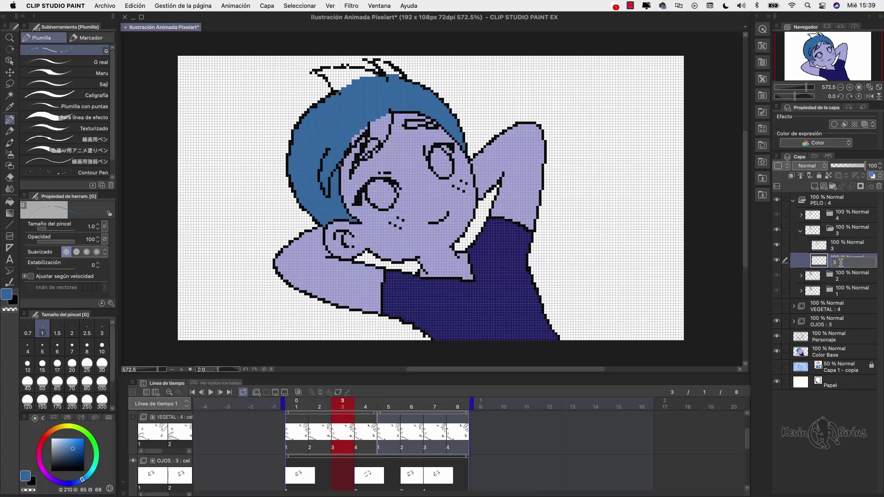
pyautogui.write('3 color base')
pyautogui.press('Return')
pyautogui.moveTo(351, 143)
pyautogui.mouseDown()
pyautogui.moveTo(374, 138)
pyautogui.moveTo(388, 112)
pyautogui.mouseUp()
# - Add a raster layer named "4 color base" beneath the line art in PELO folder 4 and paint its hair strands blue
pyautogui.click(360, 404)
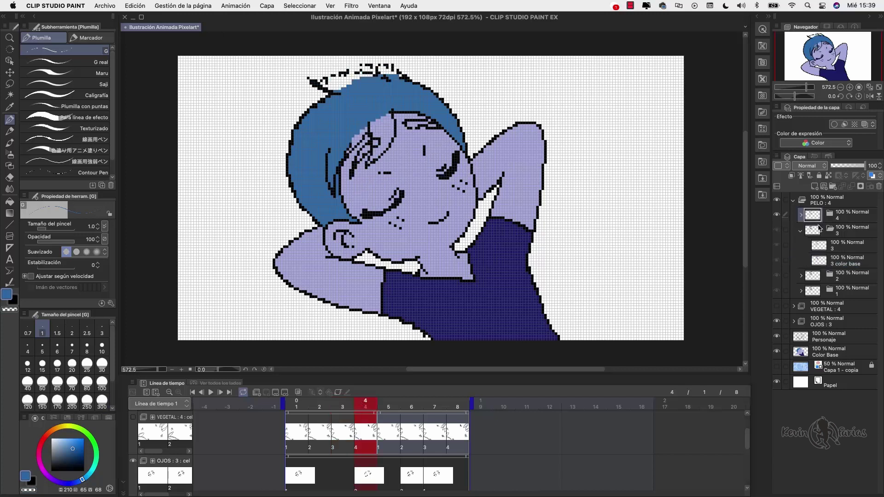
pyautogui.click(800, 230)
pyautogui.click(801, 215)
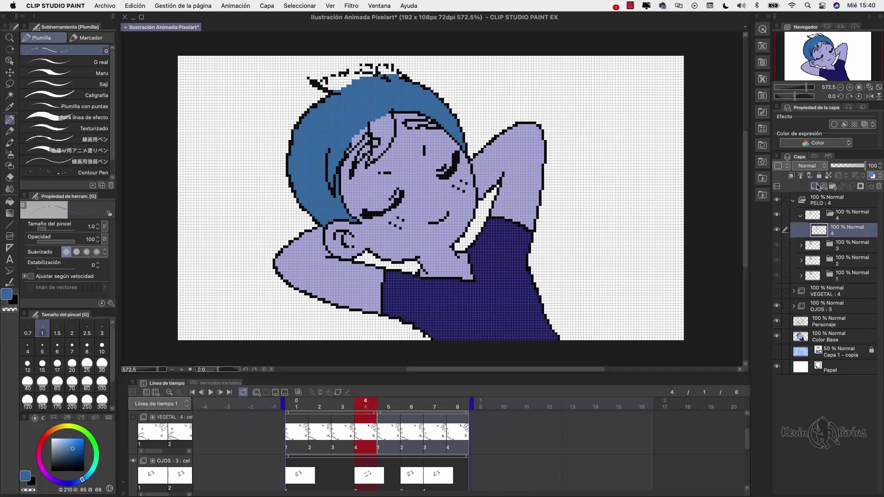
pyautogui.click(816, 186)
pyautogui.doubleClick(840, 248)
pyautogui.write('4 color b')
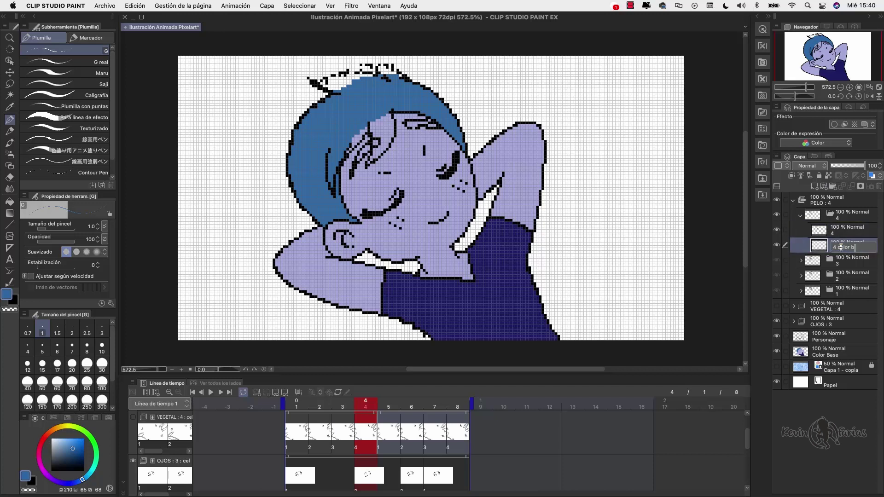
pyautogui.write('ase')
pyautogui.press('Return')
pyautogui.moveTo(377, 138)
pyautogui.mouseDown()
pyautogui.moveTo(383, 118)
pyautogui.moveTo(341, 84)
pyautogui.mouseUp()
# - Play back the animation from the first frame to check the hair colours
pyautogui.moveTo(365, 408); pyautogui.dragTo(284, 411)
pyautogui.click(211, 392)
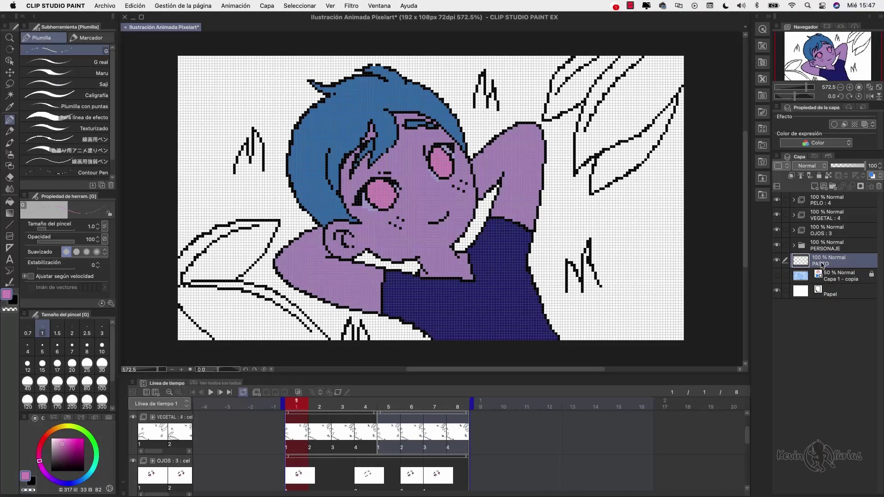
# - Save the illustration and fill the PASTO layer with teal
pyautogui.press('super+s')
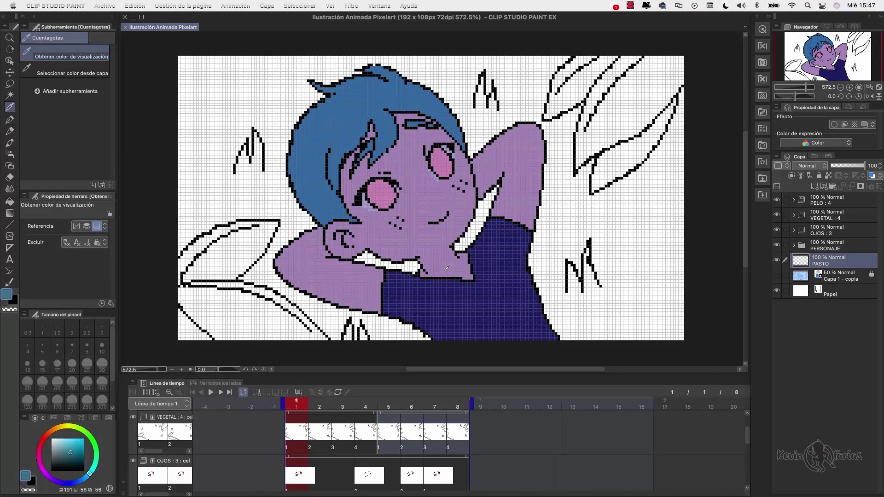
pyautogui.click(127, 5)
pyautogui.click(157, 138)
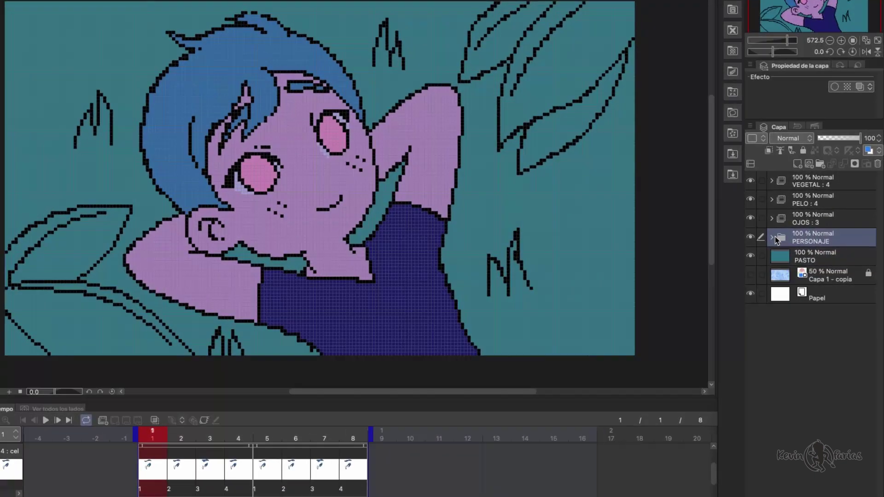
# - Add a raster layer named "color sombra" above Color Base in the PERSONAJE folder and clip it to the layer below
pyautogui.click(793, 245)
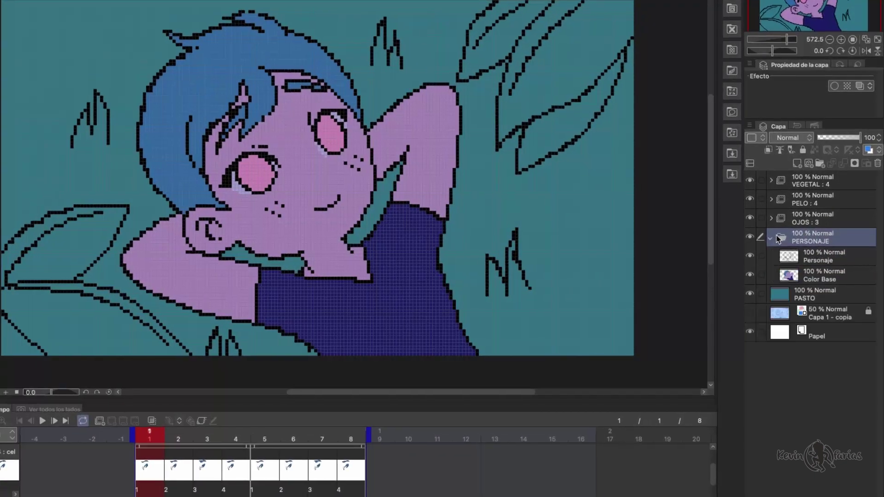
pyautogui.click(817, 256)
pyautogui.click(819, 275)
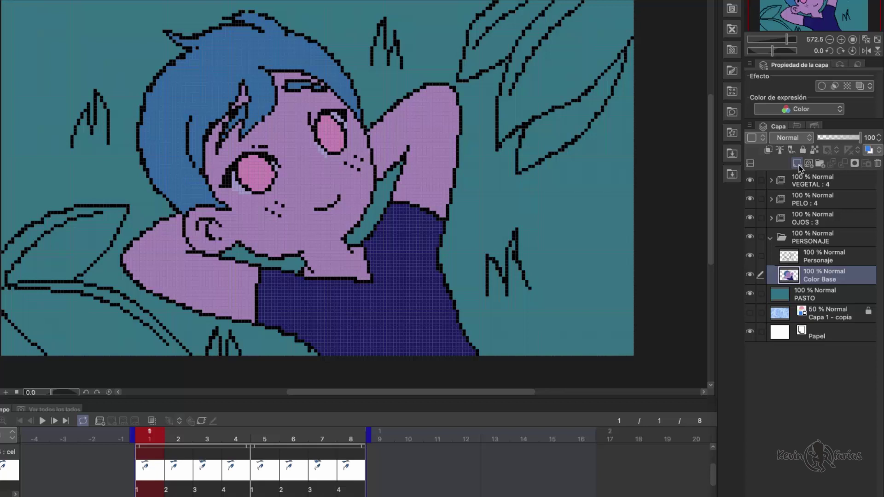
pyautogui.click(799, 164)
pyautogui.doubleClick(816, 278)
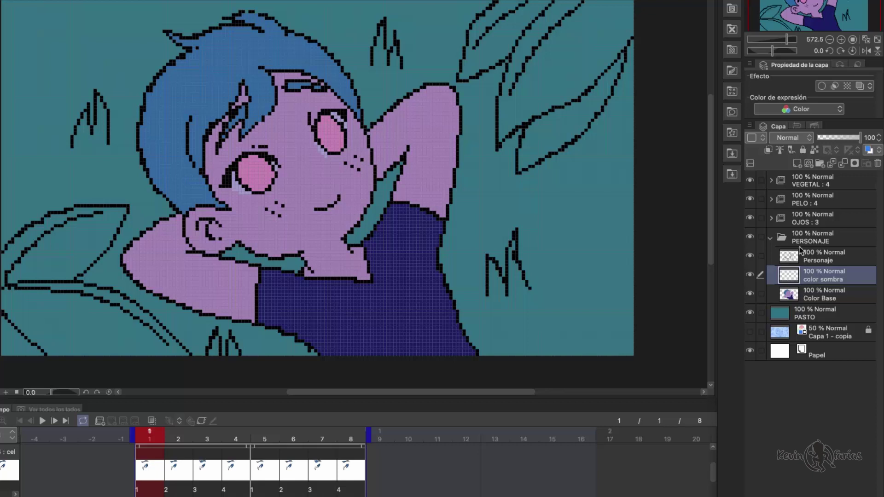
pyautogui.click(768, 150)
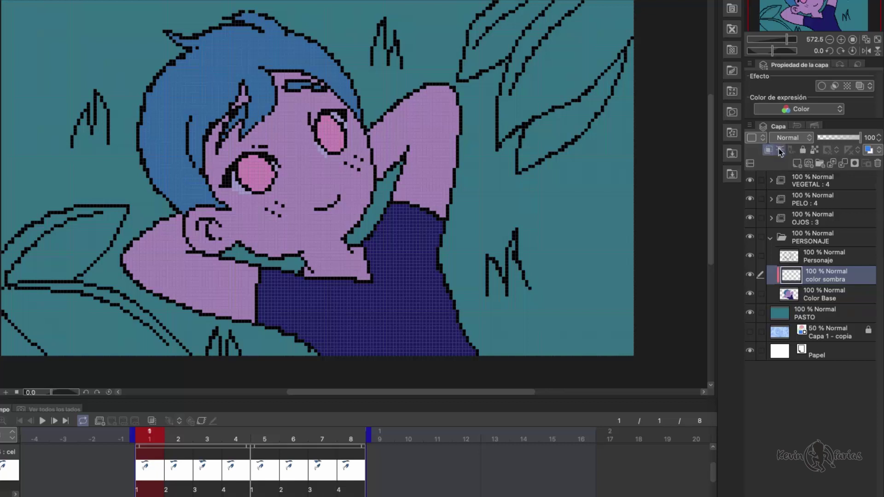
# - Paint peach highlights on the face, neck and arms and purple highlights on the shirt on the "color brillos" layer
pyautogui.moveTo(342, 235); pyautogui.dragTo(344, 129)
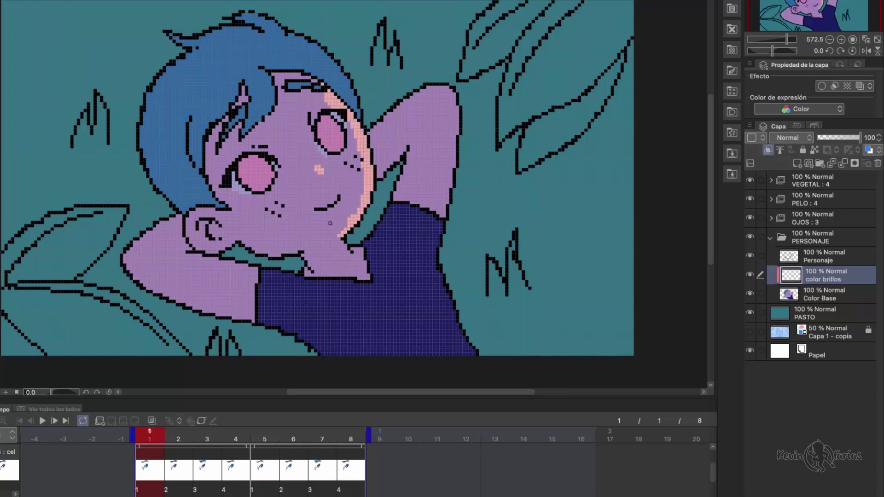
pyautogui.moveTo(330, 223); pyautogui.dragTo(350, 265)
pyautogui.moveTo(243, 275); pyautogui.dragTo(168, 256)
pyautogui.moveTo(441, 202); pyautogui.dragTo(455, 112)
pyautogui.moveTo(421, 214); pyautogui.dragTo(460, 351)
pyautogui.moveTo(265, 276); pyautogui.dragTo(304, 289)
pyautogui.click(771, 237)
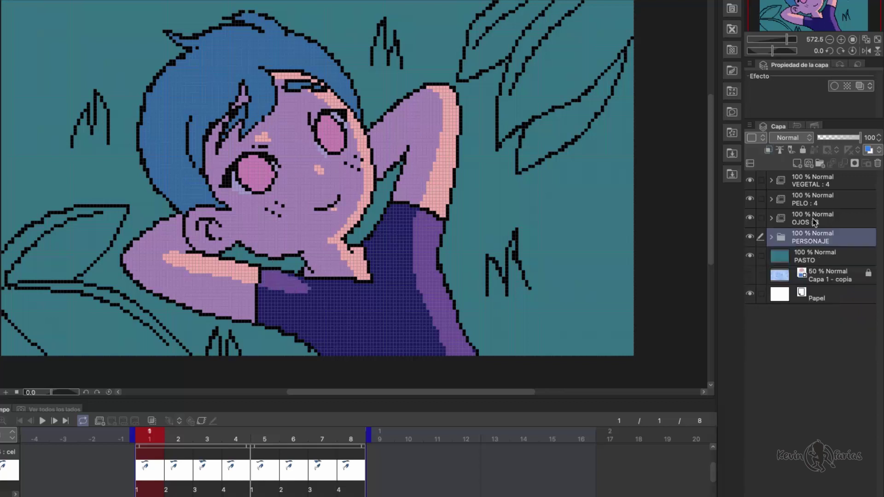
# - Add a raster layer named "1 color brillos" above "1 color base" in PELO folder 1
pyautogui.click(813, 205)
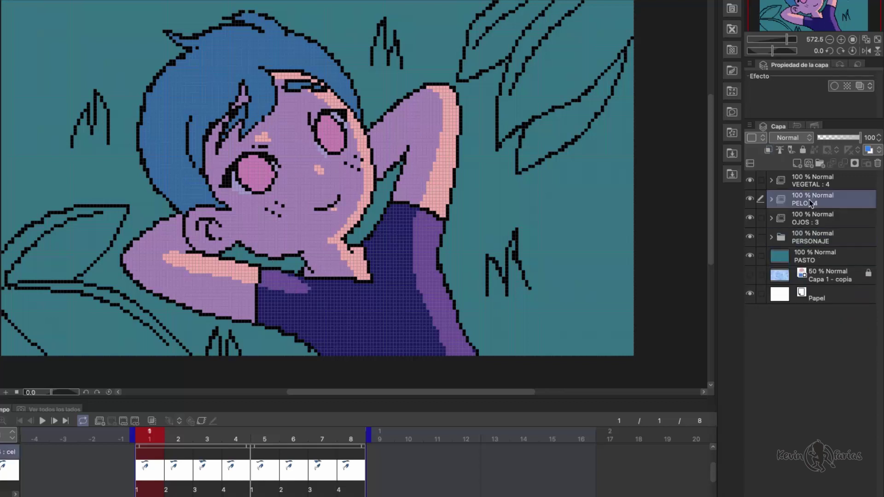
pyautogui.click(771, 199)
pyautogui.click(844, 275)
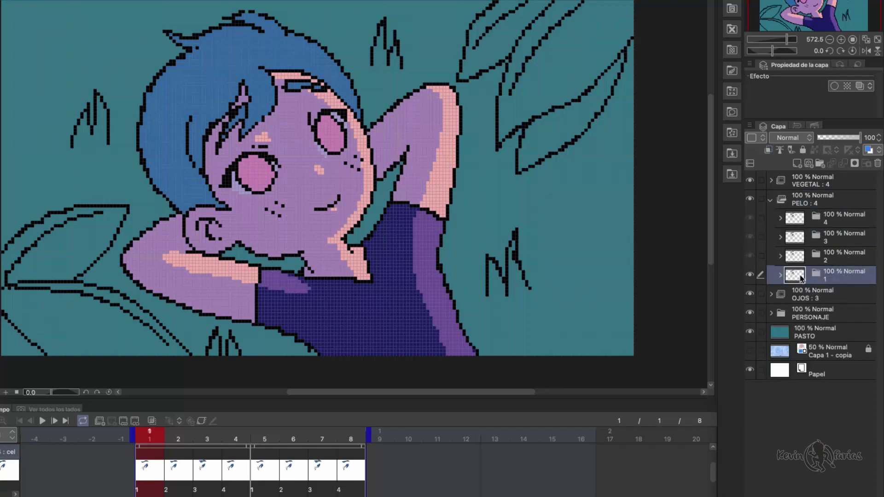
pyautogui.click(780, 275)
pyautogui.click(831, 314)
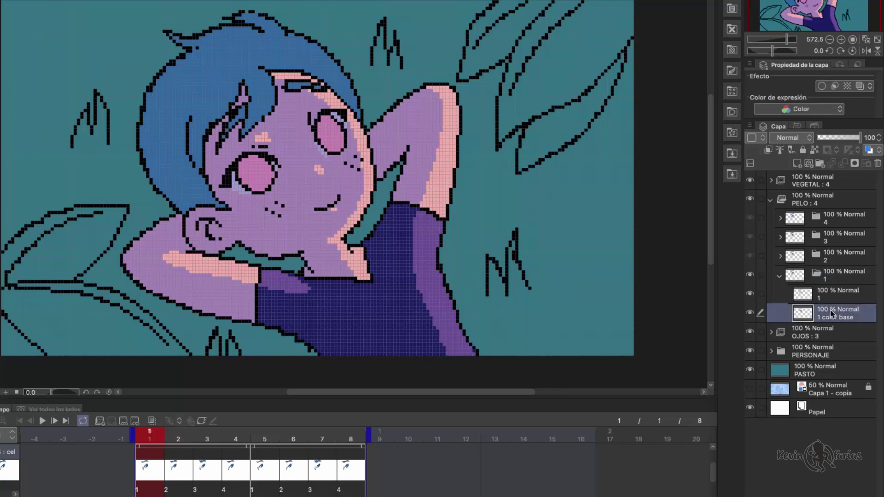
pyautogui.click(797, 164)
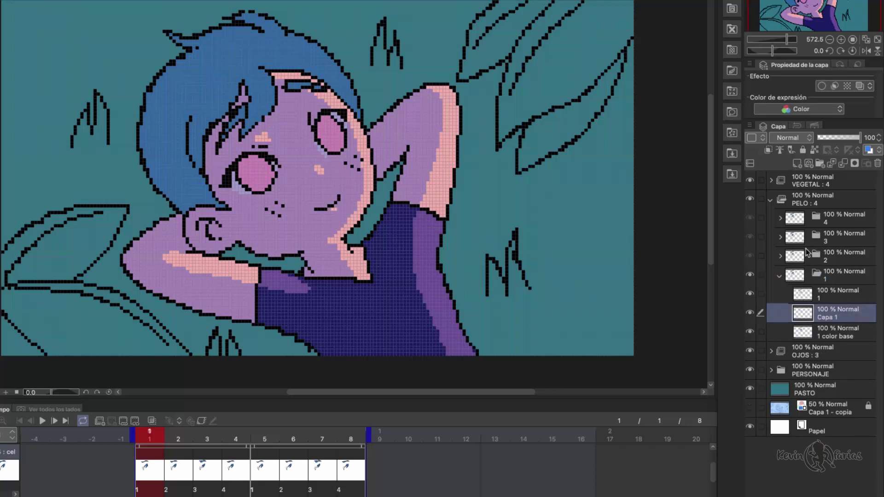
pyautogui.doubleClick(827, 318)
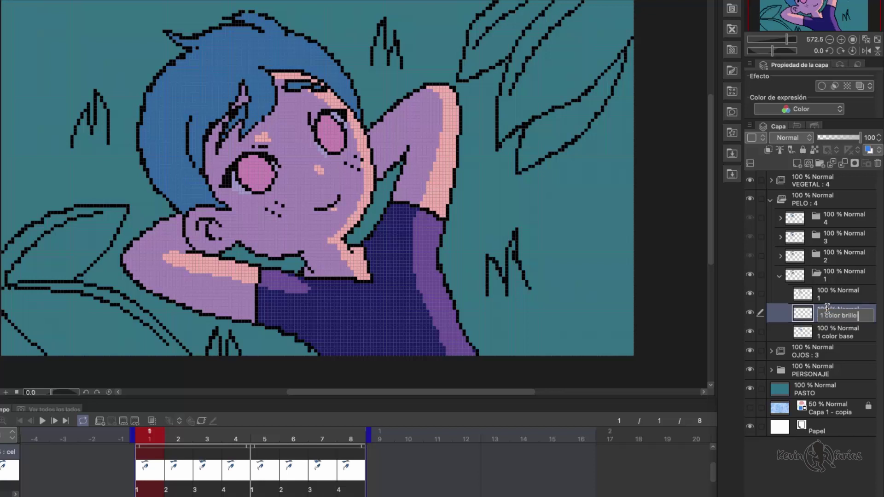
pyautogui.press('Return')
# - Paint pink highlights along the fringe and the top hair strands on the "1 color brillos" layer
pyautogui.moveTo(249, 127); pyautogui.dragTo(268, 82)
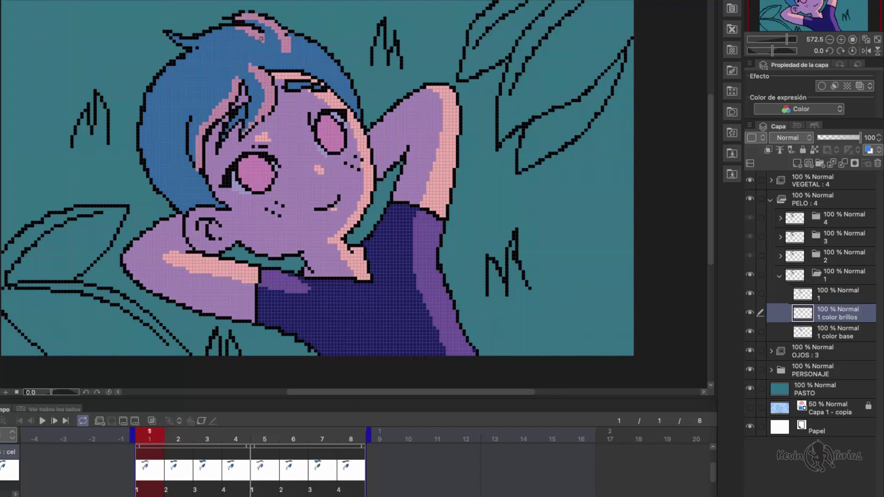
pyautogui.moveTo(245, 28); pyautogui.dragTo(168, 35)
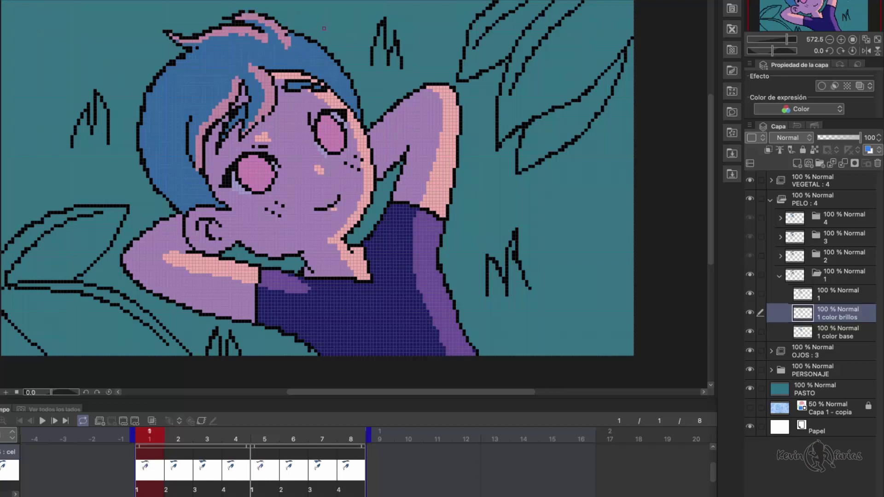
pyautogui.click(779, 275)
# - Paint pink highlights on the fringe and top hair strands of frames 2 and 3 in PELO folders 2 and 3
pyautogui.click(179, 439)
pyautogui.click(779, 255)
pyautogui.click(836, 294)
pyautogui.moveTo(237, 76); pyautogui.dragTo(191, 168)
pyautogui.moveTo(249, 17); pyautogui.dragTo(287, 50)
pyautogui.click(154, 439)
pyautogui.click(207, 439)
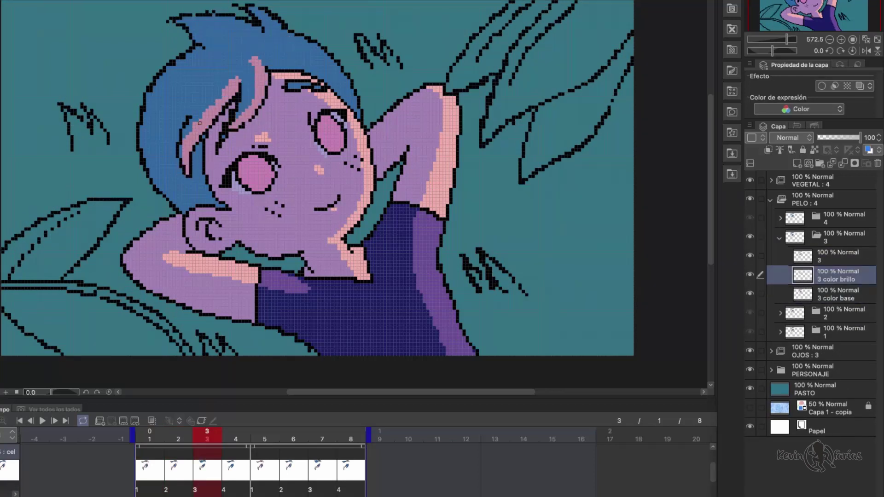
pyautogui.moveTo(251, 14); pyautogui.dragTo(290, 49)
# - Name the highlight layer of PELO folder 4 "4 color brillo" and paint pink highlights on its fringe
pyautogui.click(236, 439)
pyautogui.doubleClick(836, 259)
pyautogui.write('4 color brillo')
pyautogui.moveTo(237, 78); pyautogui.dragTo(189, 164)
pyautogui.click(149, 439)
# - Name the layer above "2 color base" in OJOS folder 2 "2 brillo y sombras" and shade the half-closed eyes
pyautogui.click(292, 439)
pyautogui.write('2 brill')
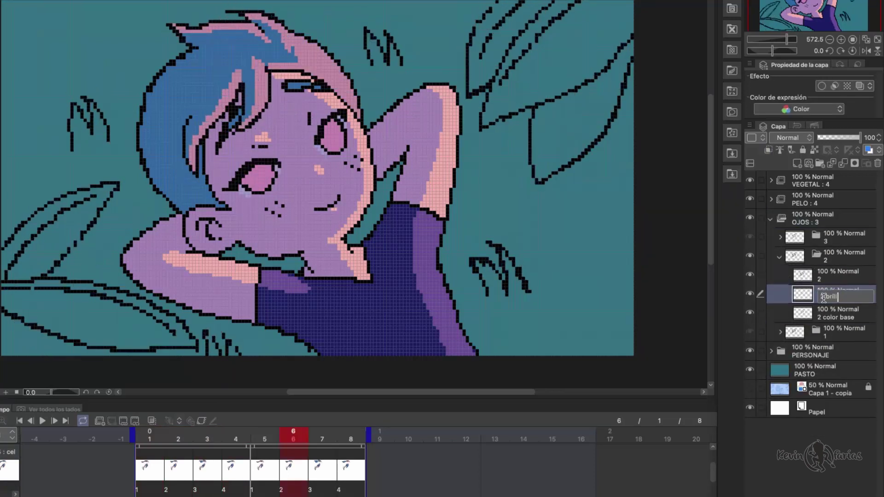
pyautogui.write('o y sombras')
pyautogui.click(322, 439)
pyautogui.click(292, 439)
pyautogui.moveTo(248, 175)
pyautogui.mouseDown()
pyautogui.moveTo(271, 166)
pyautogui.moveTo(261, 167)
pyautogui.mouseUp()
pyautogui.click(149, 432)
# - Add a raster layer named "sonrojar" in the PERSONAJE folder for the cheek blush
pyautogui.click(770, 219)
pyautogui.click(770, 237)
pyautogui.click(796, 163)
pyautogui.click(770, 219)
pyautogui.click(837, 309)
pyautogui.click(322, 439)
# - Add a raster layer named "sombra personaje pasto" beneath Color Base in the PERSONAJE folder
pyautogui.click(796, 163)
pyautogui.doubleClick(819, 332)
pyautogui.write('sombra personaje pasto')
# - Paint the character's dark blue shadow on the grass around the neck, raised arms, back and head
pyautogui.moveTo(398, 168); pyautogui.dragTo(352, 239)
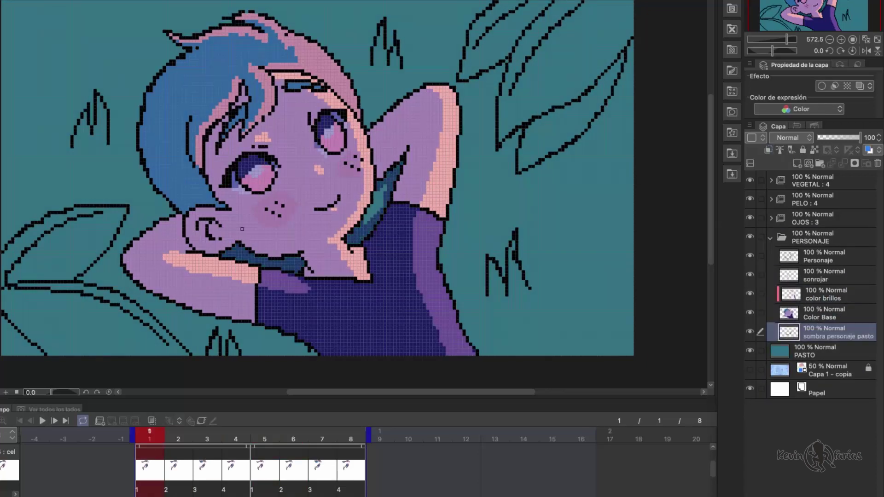
pyautogui.moveTo(312, 349); pyautogui.dragTo(124, 271)
pyautogui.moveTo(121, 262); pyautogui.dragTo(157, 69)
pyautogui.click(769, 237)
# - Paint green highlights on the leaves and grass tufts on the "1 brillo y sombra" layer in VEGETAL folder 1
pyautogui.click(770, 180)
pyautogui.click(831, 294)
pyautogui.click(767, 149)
pyautogui.moveTo(508, 125)
pyautogui.mouseDown()
pyautogui.moveTo(560, 86)
pyautogui.moveTo(521, 21)
pyautogui.mouseUp()
pyautogui.moveTo(579, 98)
pyautogui.mouseDown()
pyautogui.moveTo(99, 124)
pyautogui.moveTo(138, 322)
pyautogui.moveTo(46, 322)
pyautogui.moveTo(102, 239)
pyautogui.moveTo(27, 272)
pyautogui.mouseUp()
pyautogui.moveTo(120, 297); pyautogui.dragTo(46, 336)
pyautogui.moveTo(589, 14); pyautogui.dragTo(563, 72)
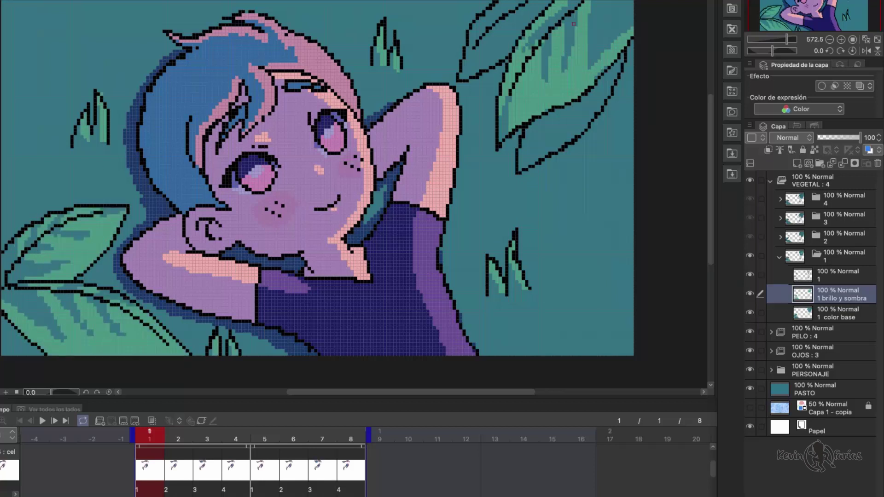
# - Paint dark blue shadows on the corner leaves and leaf bases on the "1 brillo y sombra" layer
pyautogui.moveTo(39, 352); pyautogui.dragTo(5, 318)
pyautogui.moveTo(27, 253); pyautogui.dragTo(7, 294)
pyautogui.moveTo(543, 6); pyautogui.dragTo(493, 51)
pyautogui.moveTo(524, 163); pyautogui.dragTo(618, 60)
# - Paint the lower leaf of the upper-right plant dark blue on the "2 brillo y sombra" layer, comparing it with frame 1
pyautogui.click(178, 436)
pyautogui.click(779, 237)
pyautogui.click(837, 275)
pyautogui.moveTo(536, 110); pyautogui.dragTo(627, 48)
pyautogui.click(154, 436)
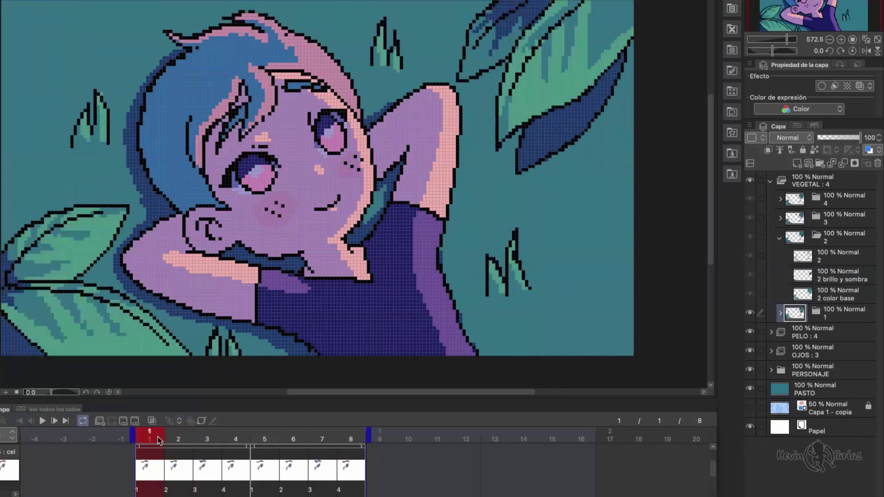
pyautogui.click(178, 436)
# - Paint green highlights on the leaves and grass tufts of VEGETAL folder 2 and complete the shading of its leaves
pyautogui.moveTo(143, 336)
pyautogui.mouseDown()
pyautogui.moveTo(13, 297)
pyautogui.moveTo(110, 188)
pyautogui.mouseUp()
pyautogui.moveTo(57, 207); pyautogui.dragTo(16, 251)
pyautogui.moveTo(373, 41); pyautogui.dragTo(396, 64)
pyautogui.moveTo(76, 108); pyautogui.dragTo(90, 138)
pyautogui.moveTo(479, 264); pyautogui.dragTo(502, 290)
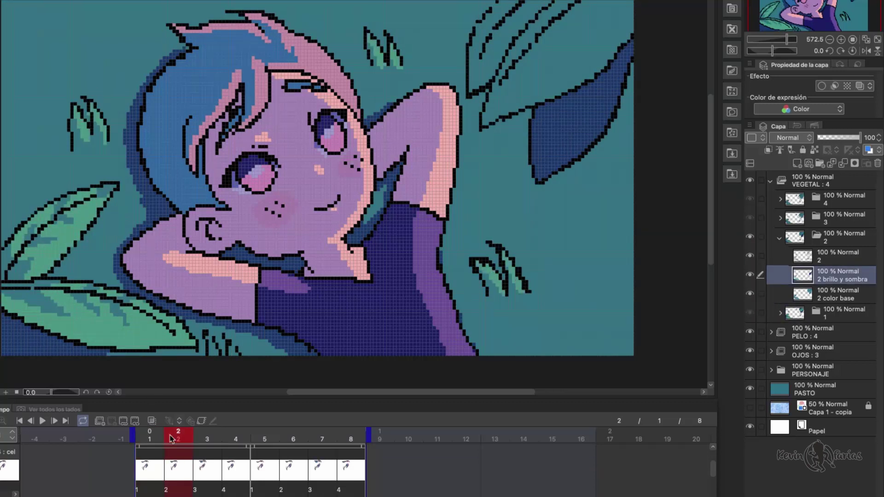
pyautogui.moveTo(628, 23)
pyautogui.mouseDown()
pyautogui.moveTo(495, 111)
pyautogui.moveTo(559, 7)
pyautogui.moveTo(488, 58)
pyautogui.mouseUp()
pyautogui.moveTo(26, 253); pyautogui.dragTo(7, 297)
# - Paint dark blue shadows on the leaves on the "3 brillo y sombra" layer in VEGETAL folder 3
pyautogui.click(206, 436)
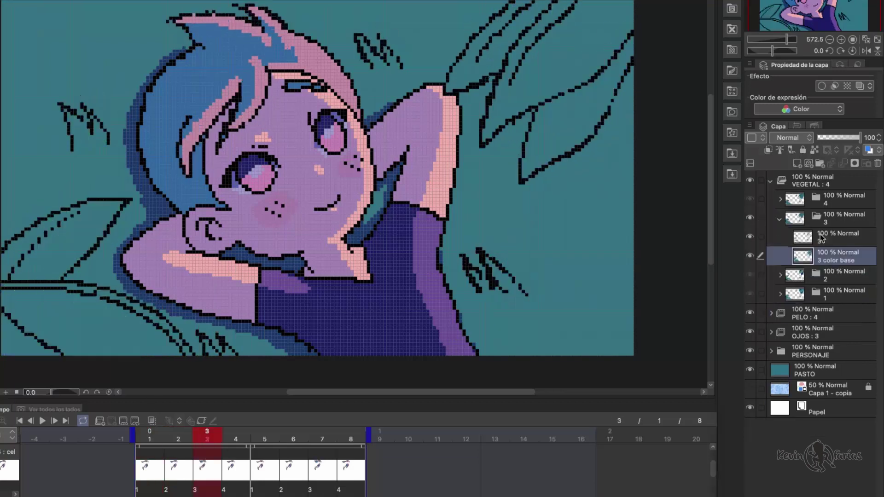
pyautogui.moveTo(18, 254); pyautogui.dragTo(7, 276)
pyautogui.moveTo(7, 317); pyautogui.dragTo(55, 353)
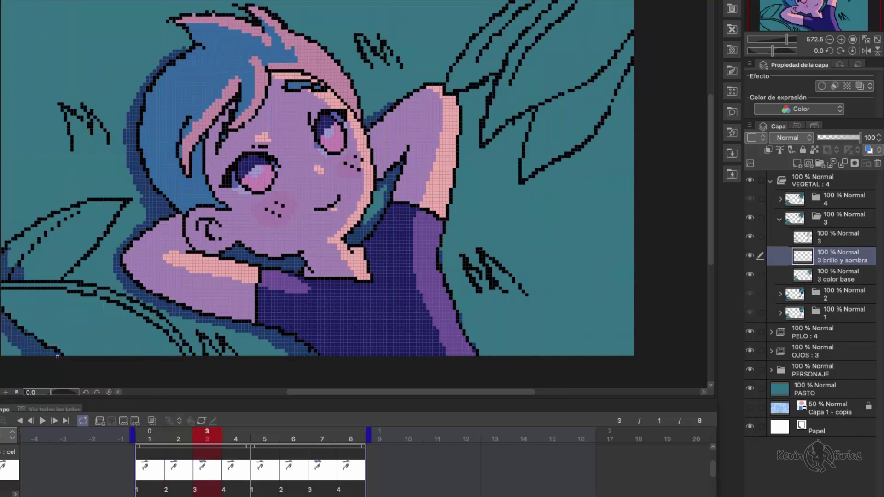
pyautogui.moveTo(4, 336); pyautogui.dragTo(18, 353)
pyautogui.moveTo(529, 170); pyautogui.dragTo(628, 44)
# - Paint the upper leaves and grass tufts of frame 3 on the "3 brillo y sombra" layer, comparing them with frame 2
pyautogui.moveTo(512, 39)
pyautogui.mouseDown()
pyautogui.moveTo(525, 19)
pyautogui.moveTo(28, 299)
pyautogui.moveTo(111, 295)
pyautogui.moveTo(70, 230)
pyautogui.moveTo(86, 121)
pyautogui.mouseUp()
pyautogui.moveTo(178, 436); pyautogui.dragTo(207, 433)
pyautogui.moveTo(587, 39); pyautogui.dragTo(502, 111)
# - Paint green highlights and dark blue shadows on the leaves and grass tufts on the "4 brillo y sombra" layer in VEGETAL folder 4
pyautogui.click(227, 439)
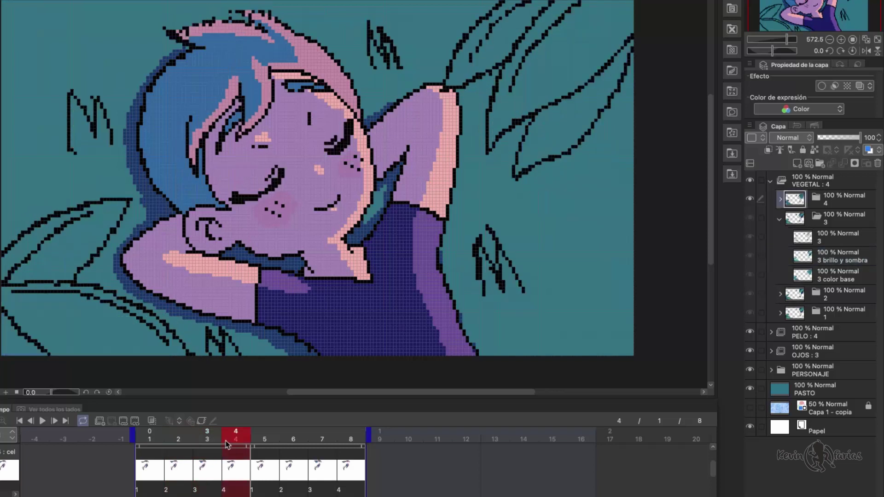
pyautogui.click(780, 217)
pyautogui.click(780, 199)
pyautogui.click(837, 237)
pyautogui.moveTo(74, 109); pyautogui.dragTo(92, 138)
pyautogui.click(218, 439)
pyautogui.click(236, 440)
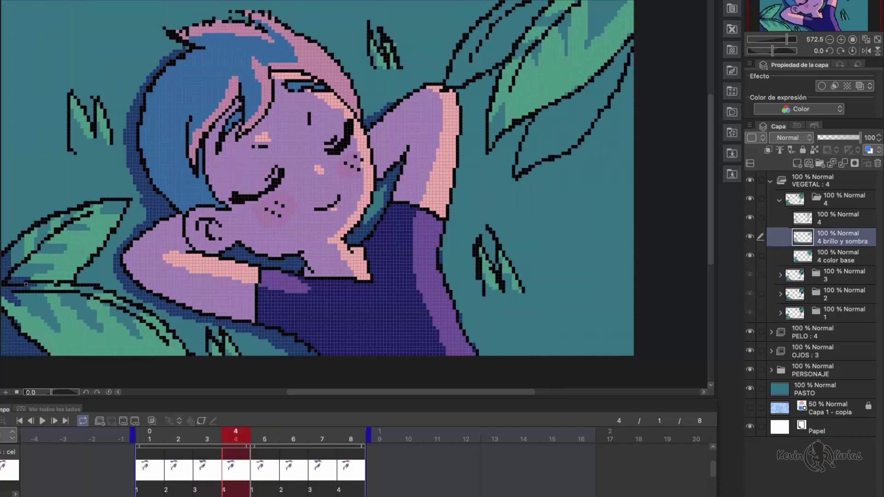
pyautogui.click(136, 442)
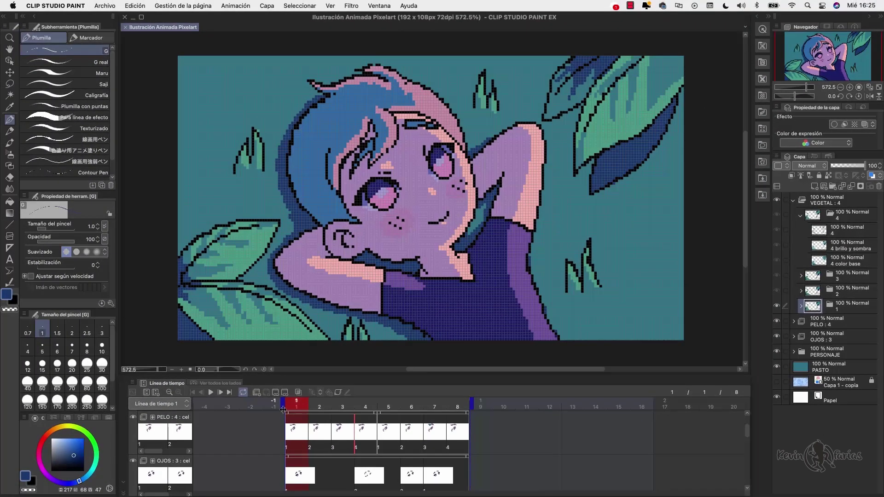
# - Name the new animation folder PETALOS and add its first cel at frame 1
pyautogui.click(210, 392)
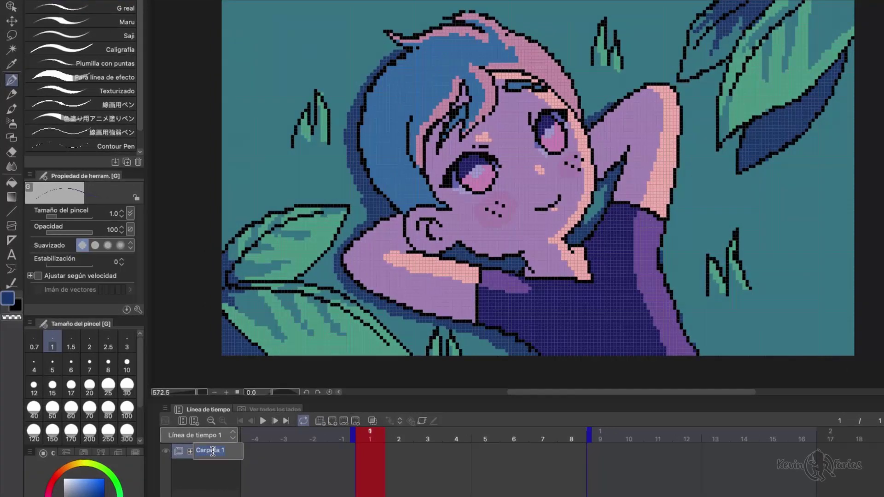
pyautogui.write('ALOS')
pyautogui.press('Return')
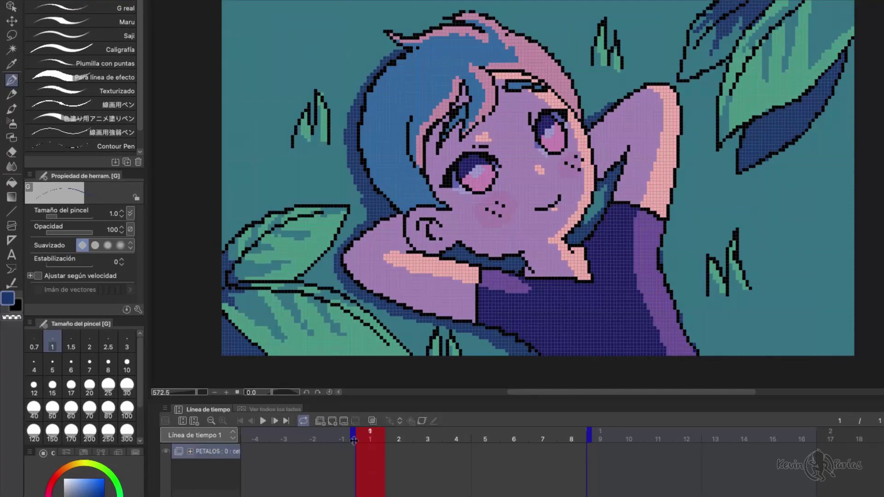
pyautogui.click(332, 421)
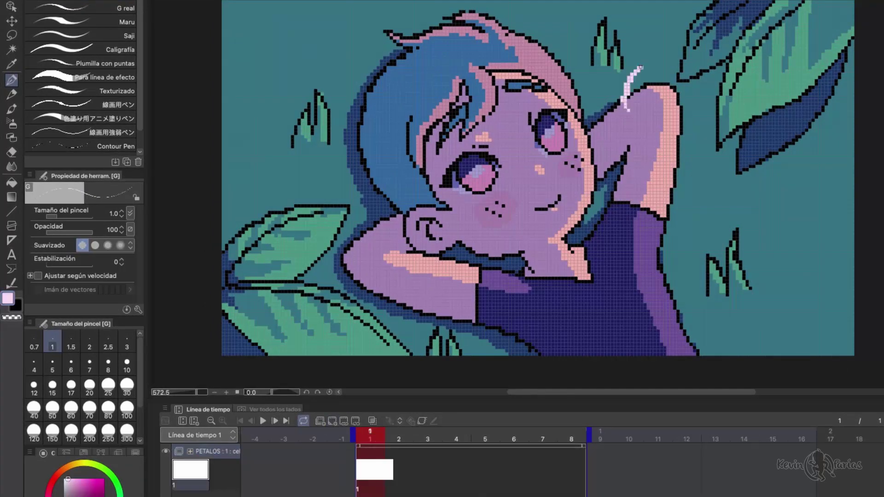
# - Paint light pink slanted petals scattered over the background, hair, arms and shirt on the first PETALOS cel
pyautogui.moveTo(654, 67); pyautogui.dragTo(627, 116)
pyautogui.moveTo(688, 177); pyautogui.dragTo(656, 207)
pyautogui.moveTo(377, 146)
pyautogui.mouseDown()
pyautogui.moveTo(356, 186)
pyautogui.moveTo(364, 165)
pyautogui.mouseUp()
pyautogui.moveTo(291, 28); pyautogui.dragTo(258, 67)
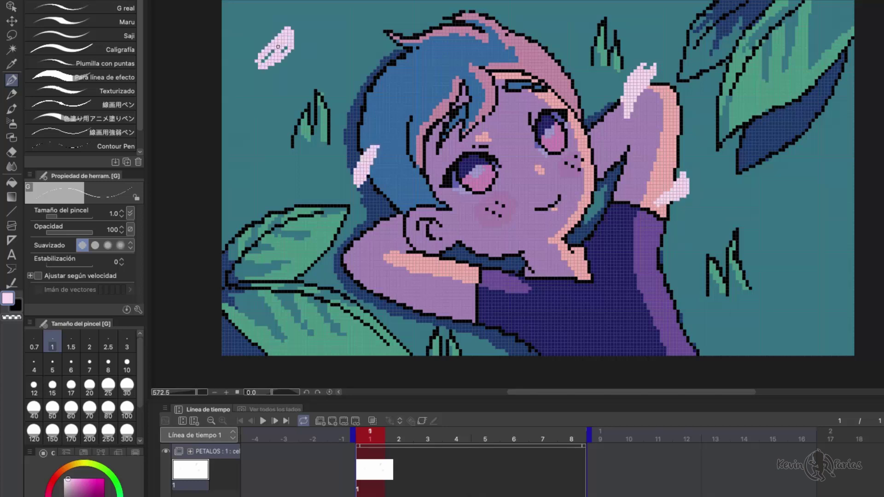
pyautogui.moveTo(341, 306); pyautogui.dragTo(313, 343)
pyautogui.moveTo(828, 303); pyautogui.dragTo(800, 330)
pyautogui.moveTo(530, 303)
pyautogui.mouseDown()
pyautogui.moveTo(507, 344)
pyautogui.moveTo(516, 333)
pyautogui.mouseUp()
# - Add a second PETALOS cel at frame 2 and turn on onion skin
pyautogui.moveTo(372, 438); pyautogui.dragTo(394, 441)
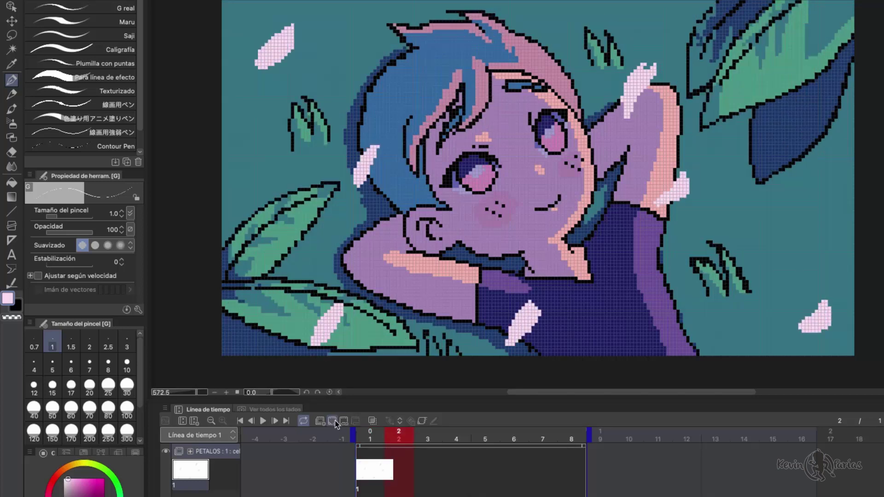
pyautogui.click(355, 422)
pyautogui.click(373, 421)
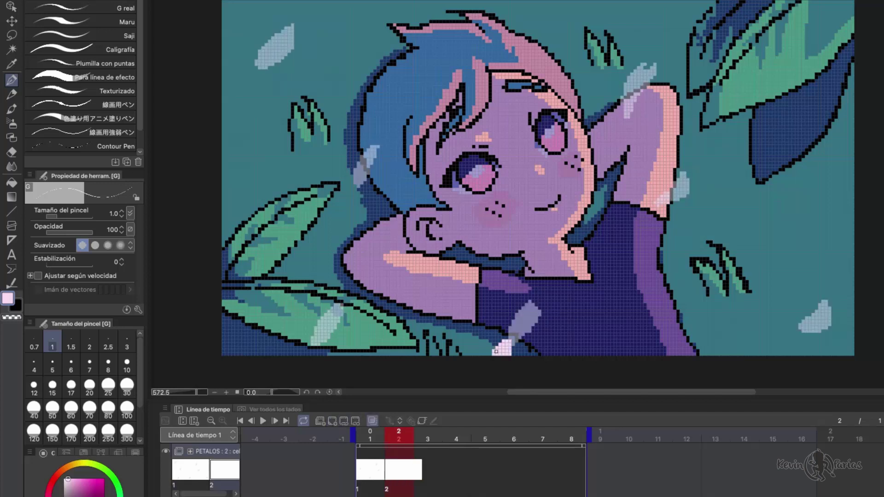
# - Paint the light pink petals of frame 2, shifted down and to the left of those in frame 1
pyautogui.moveTo(317, 337); pyautogui.dragTo(306, 351)
pyautogui.moveTo(241, 98); pyautogui.dragTo(224, 115)
pyautogui.moveTo(248, 73); pyautogui.dragTo(224, 111)
pyautogui.moveTo(334, 191); pyautogui.dragTo(302, 219)
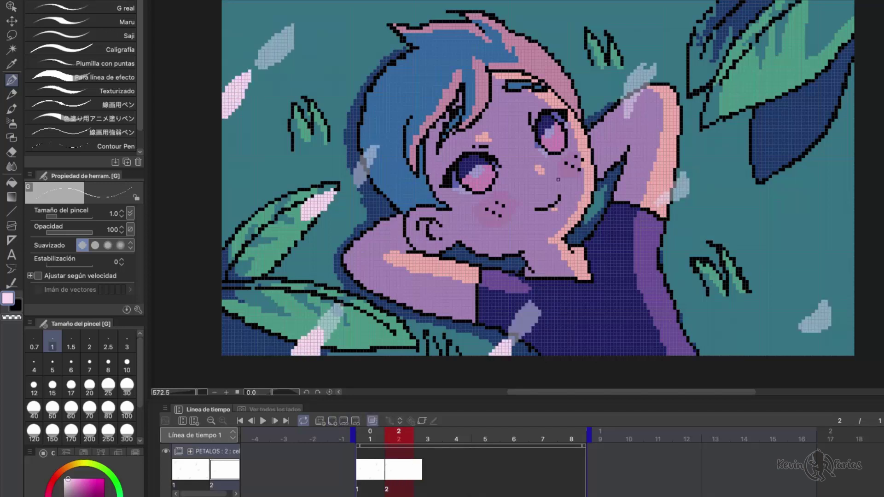
pyautogui.moveTo(557, 182); pyautogui.dragTo(592, 146)
pyautogui.moveTo(604, 230); pyautogui.dragTo(573, 261)
pyautogui.moveTo(803, 327); pyautogui.dragTo(782, 344)
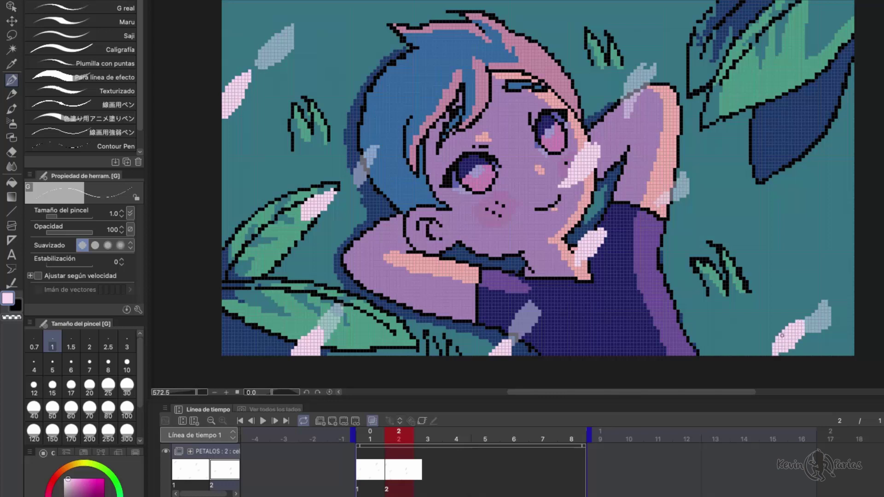
pyautogui.moveTo(814, 25); pyautogui.dragTo(790, 62)
# - Add a PETALOS cel at frame 3 and paint its falling petals further along their path
pyautogui.click(427, 437)
pyautogui.click(398, 438)
pyautogui.click(426, 438)
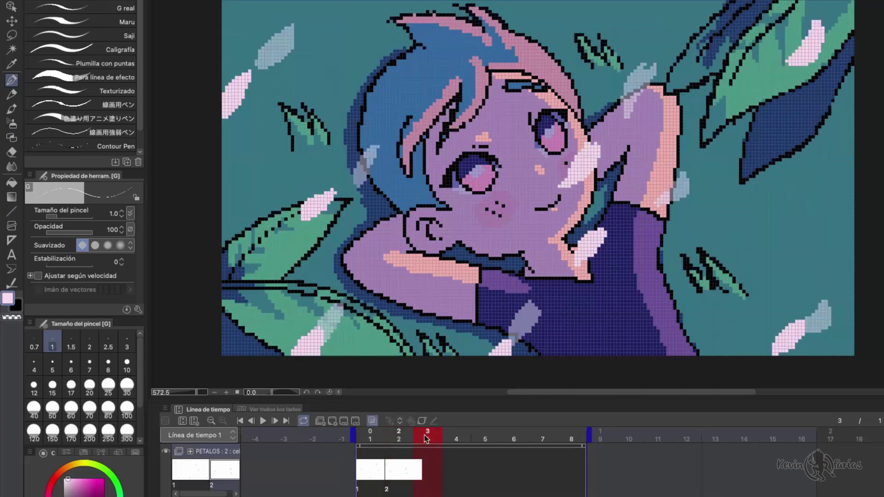
pyautogui.click(343, 426)
pyautogui.moveTo(262, 238); pyautogui.dragTo(234, 266)
pyautogui.moveTo(752, 103)
pyautogui.mouseDown()
pyautogui.moveTo(741, 157)
pyautogui.moveTo(757, 134)
pyautogui.mouseUp()
pyautogui.moveTo(559, 273); pyautogui.dragTo(539, 308)
pyautogui.moveTo(494, 232); pyautogui.dragTo(503, 235)
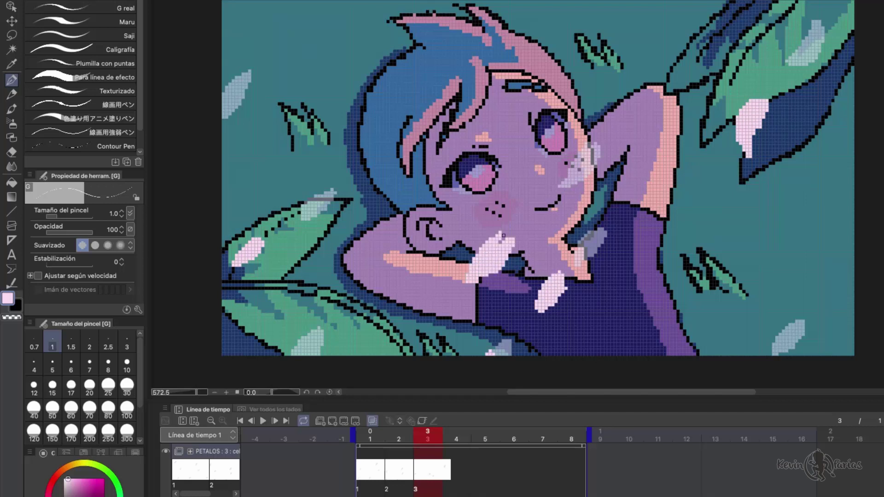
# - Add a PETALOS cel at frame 4 and paint its petals over the leaf, shirt and upper background
pyautogui.moveTo(412, 435); pyautogui.dragTo(454, 480)
pyautogui.click(338, 423)
pyautogui.moveTo(396, 323); pyautogui.dragTo(428, 312)
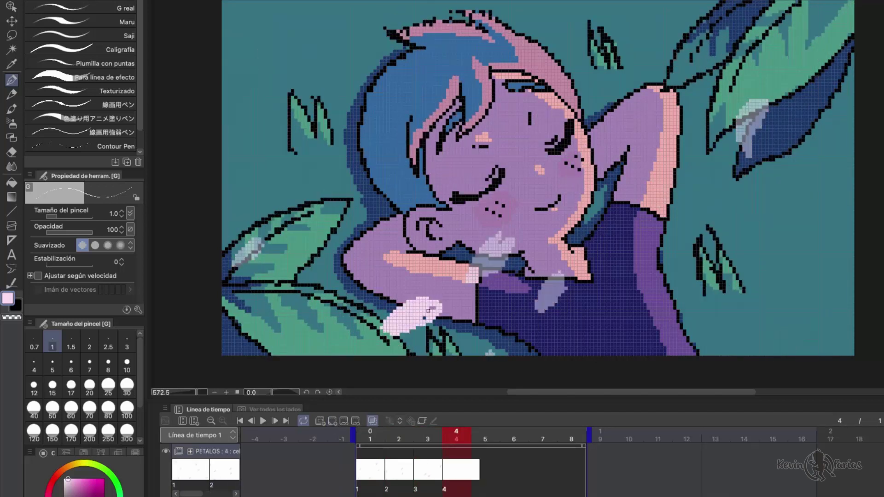
pyautogui.moveTo(673, 330); pyautogui.dragTo(693, 306)
pyautogui.moveTo(641, 217); pyautogui.dragTo(614, 239)
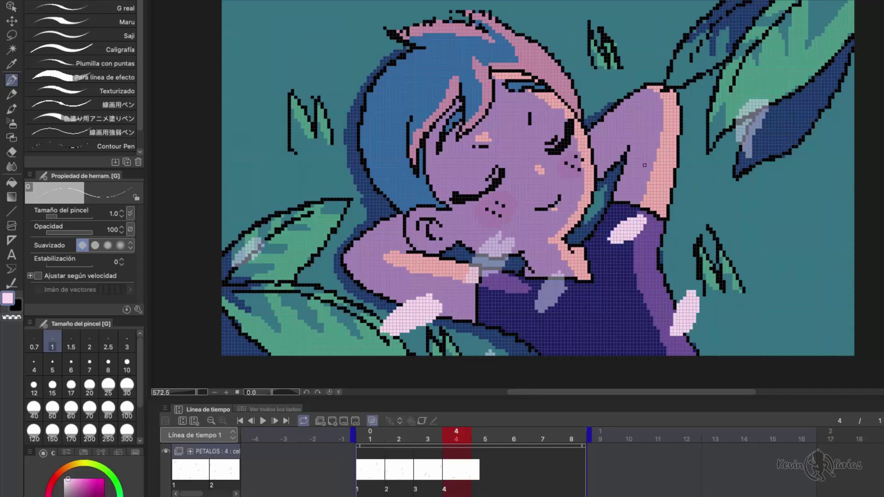
pyautogui.moveTo(354, 3); pyautogui.dragTo(331, 23)
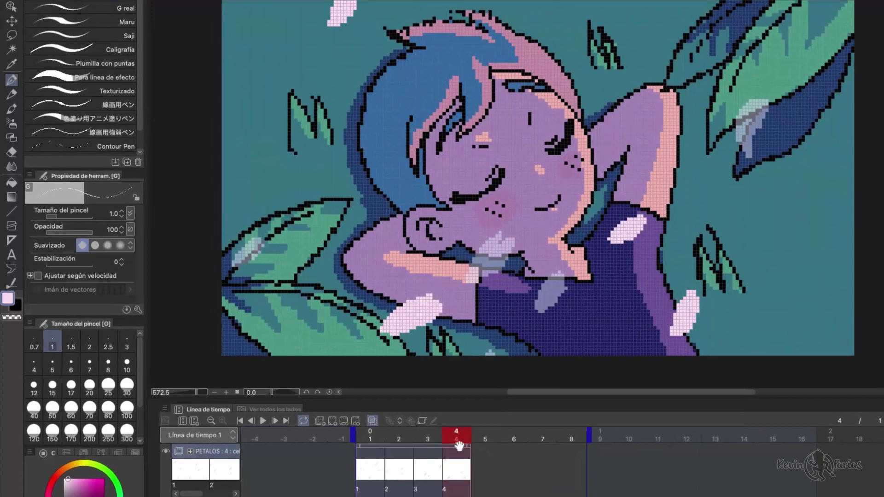
# - Copy the four PETALOS cels of frames 1 to 4 and paste them from frame 5
pyautogui.rightClick(368, 416)
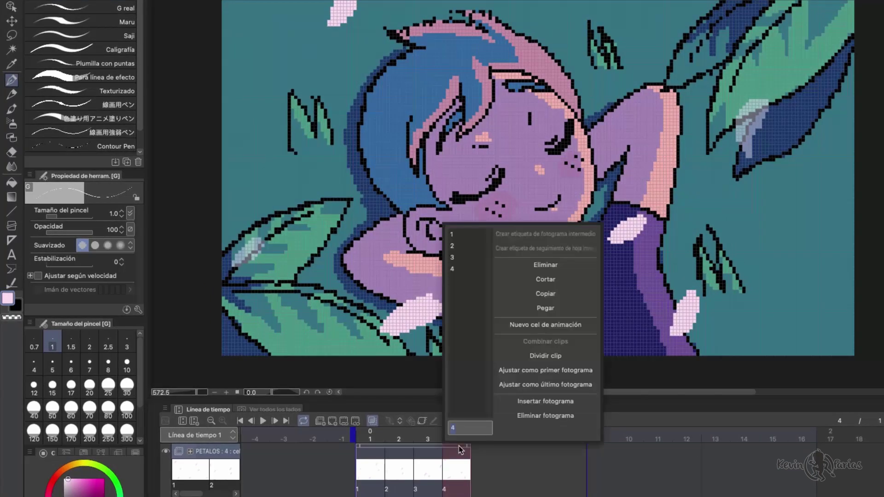
pyautogui.click(545, 294)
pyautogui.click(477, 450)
pyautogui.rightClick(479, 452)
pyautogui.click(580, 315)
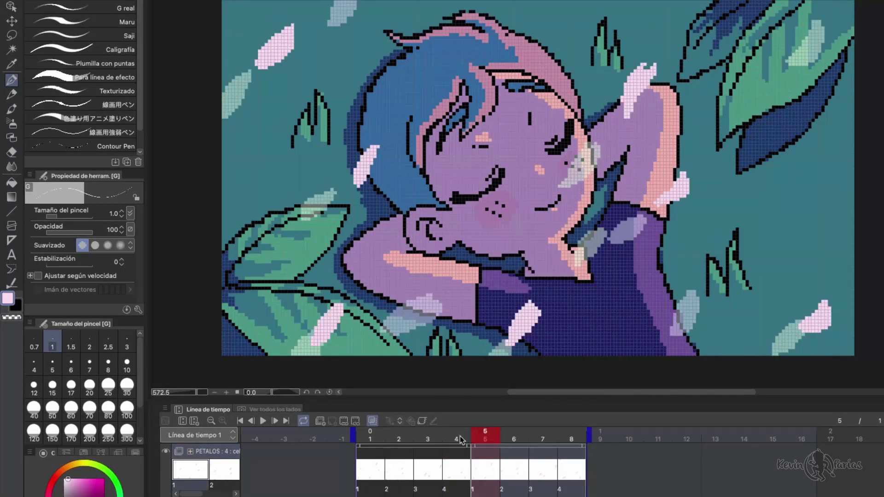
# - Extend the animation's end to frame 12 and paste a copy of the four PETALOS cels from frame 9
pyautogui.click(364, 436)
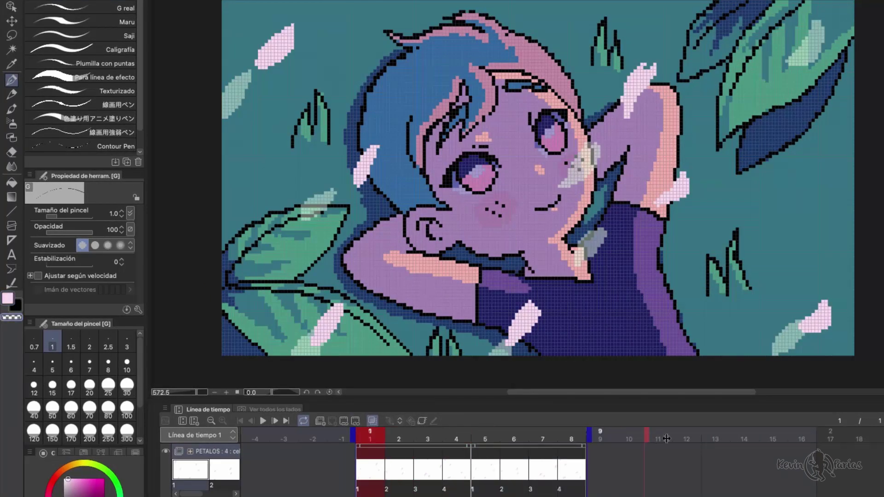
pyautogui.moveTo(667, 438); pyautogui.dragTo(706, 439)
pyautogui.click(572, 448)
pyautogui.rightClick(566, 449)
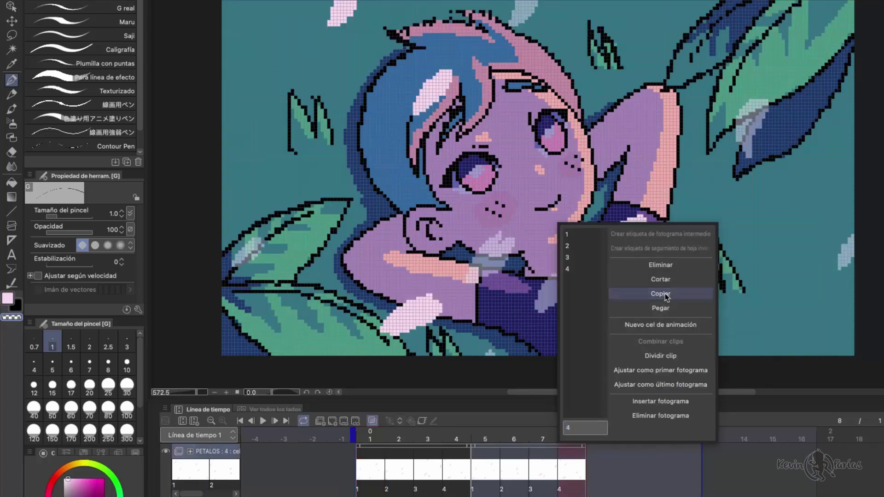
pyautogui.click(660, 295)
pyautogui.click(592, 452)
pyautogui.rightClick(592, 452)
pyautogui.click(690, 306)
# - Copy the four-cel sequence of the VEGETAL track and paste it from frame 9
pyautogui.click(571, 436)
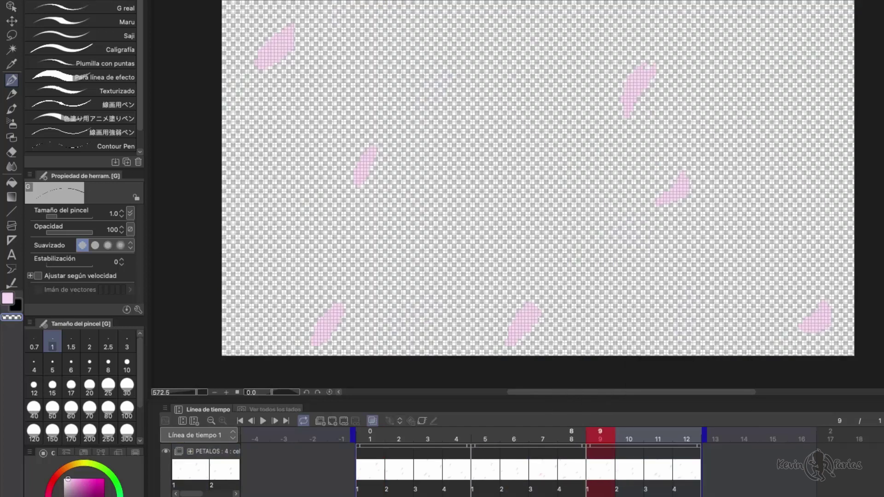
pyautogui.rightClick(564, 496)
pyautogui.click(659, 349)
pyautogui.click(592, 496)
pyautogui.rightClick(587, 496)
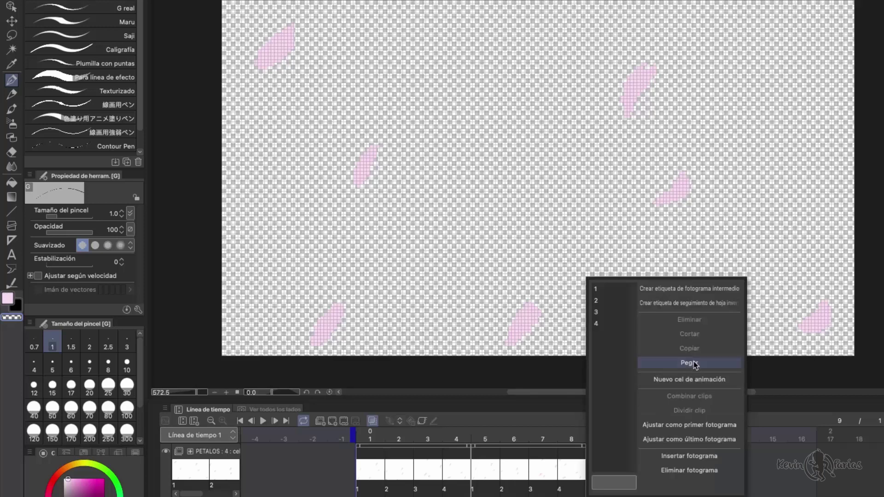
pyautogui.click(693, 364)
# - Copy the four-cel sequence of the PELO track and paste it from frame 9
pyautogui.scroll(-3, 592, 474)
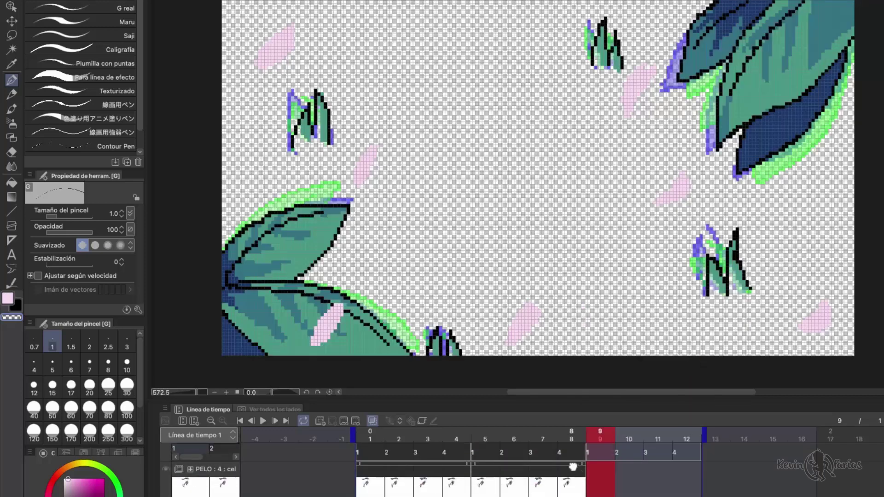
pyautogui.click(572, 467)
pyautogui.rightClick(562, 471)
pyautogui.click(659, 311)
pyautogui.click(594, 473)
pyautogui.rightClick(588, 472)
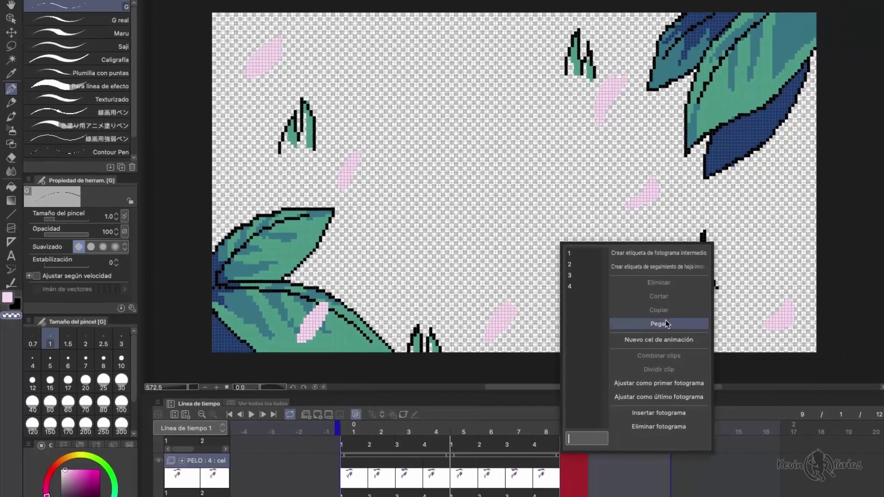
pyautogui.click(666, 324)
# - Extend the clips of the OJOS and PERSONAJE tracks and the character's layers to frame 12
pyautogui.scroll(-2, 670, 474)
pyautogui.moveTo(558, 471); pyautogui.dragTo(672, 467)
pyautogui.scroll(-2, 723, 471)
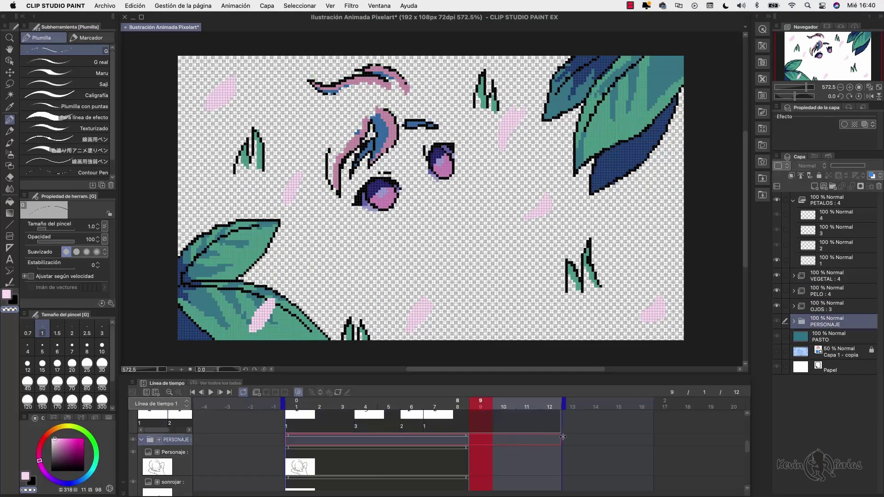
pyautogui.moveTo(467, 453); pyautogui.dragTo(561, 454)
pyautogui.scroll(-2, 561, 454)
pyautogui.moveTo(467, 451); pyautogui.dragTo(563, 456)
pyautogui.scroll(-2, 564, 458)
pyautogui.moveTo(467, 449); pyautogui.dragTo(561, 449)
pyautogui.moveTo(468, 472); pyautogui.dragTo(561, 472)
# - Extend the clips of the PASTO, "Capa 1 - copia" and Papel layers to frame 12
pyautogui.scroll(-3, 561, 460)
pyautogui.moveTo(467, 449); pyautogui.dragTo(562, 449)
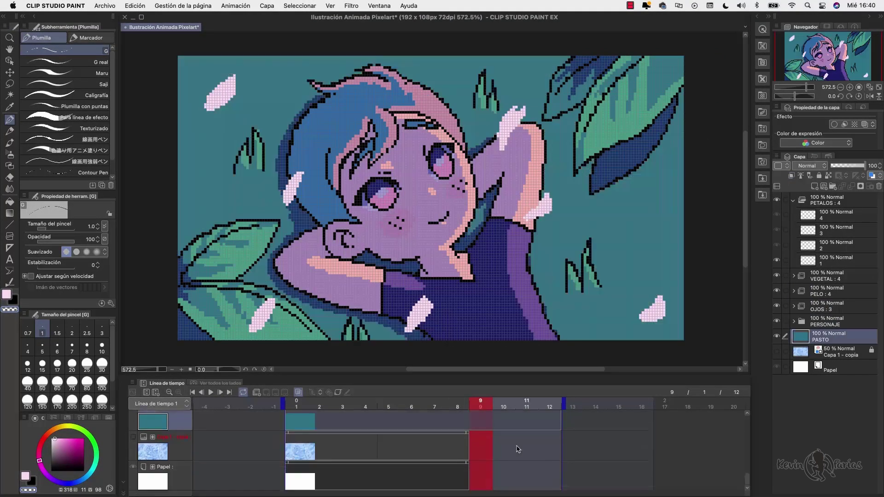
pyautogui.moveTo(466, 462); pyautogui.dragTo(562, 462)
pyautogui.moveTo(467, 433); pyautogui.dragTo(561, 433)
pyautogui.moveTo(747, 478); pyautogui.dragTo(749, 473)
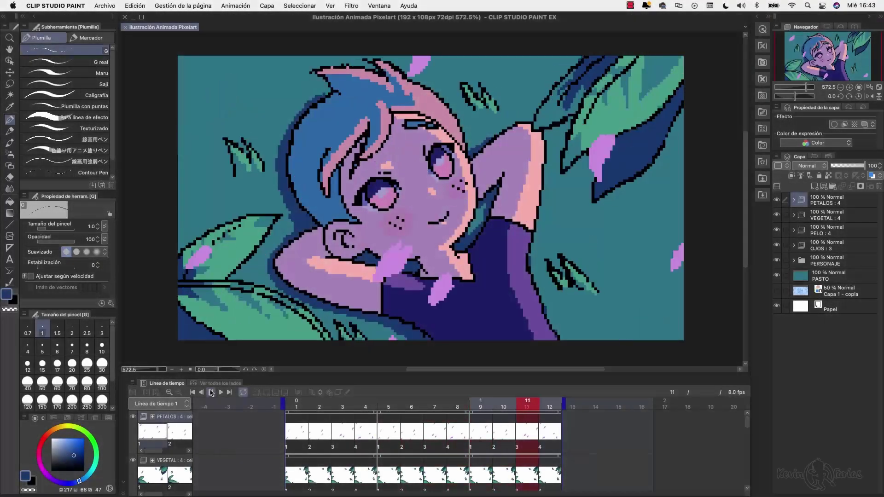
# - Hide the PETALOS folder and select line art layer 1 inside VEGETAL folder 1 at frame 1
pyautogui.click(291, 407)
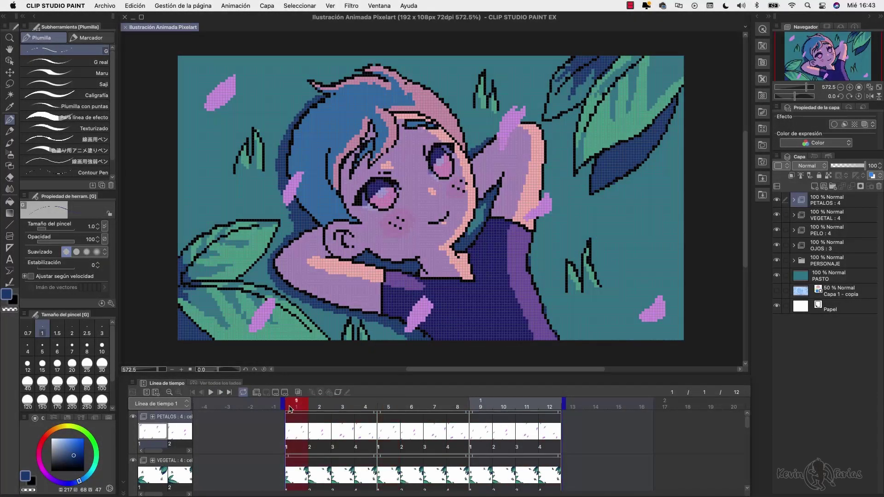
pyautogui.click(778, 201)
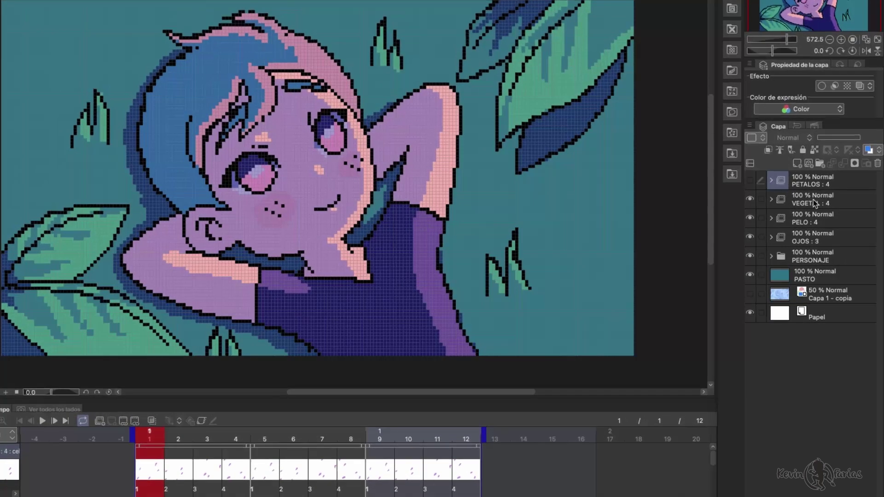
pyautogui.click(815, 203)
pyautogui.click(771, 201)
pyautogui.click(835, 271)
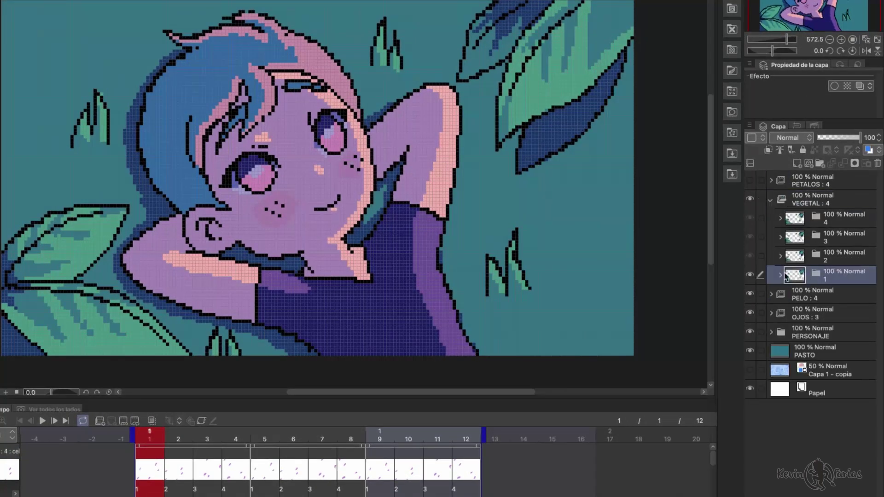
pyautogui.click(780, 274)
pyautogui.click(823, 298)
# - Check line art layer 1 by toggling its visibility, lock its transparent pixels and fill the plant outlines with dark blue
pyautogui.click(749, 295)
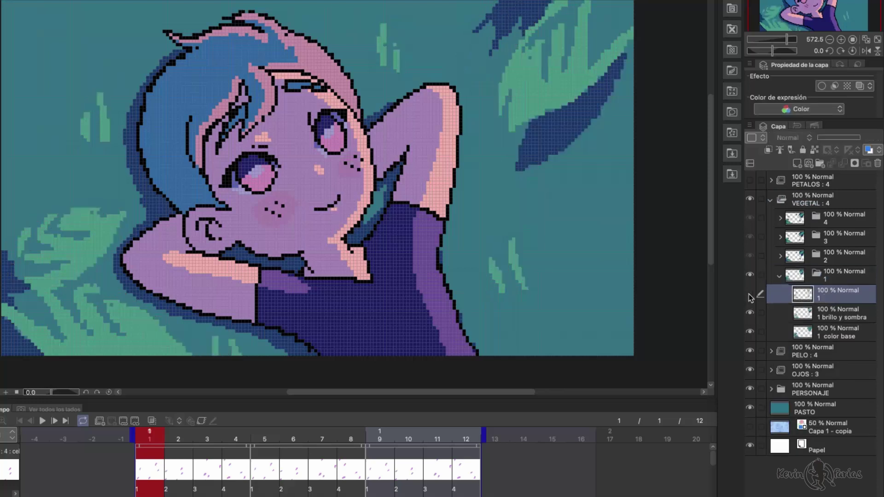
pyautogui.click(749, 295)
pyautogui.click(749, 294)
pyautogui.click(749, 294)
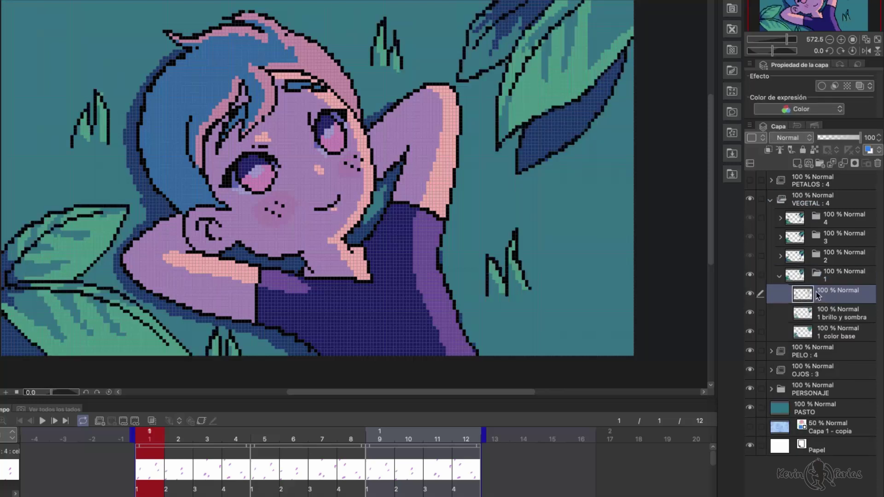
pyautogui.click(815, 151)
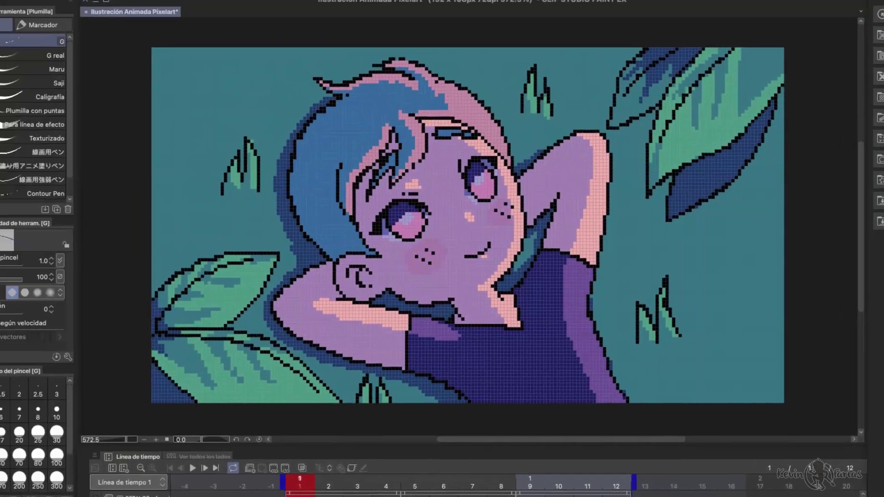
pyautogui.click(169, 7)
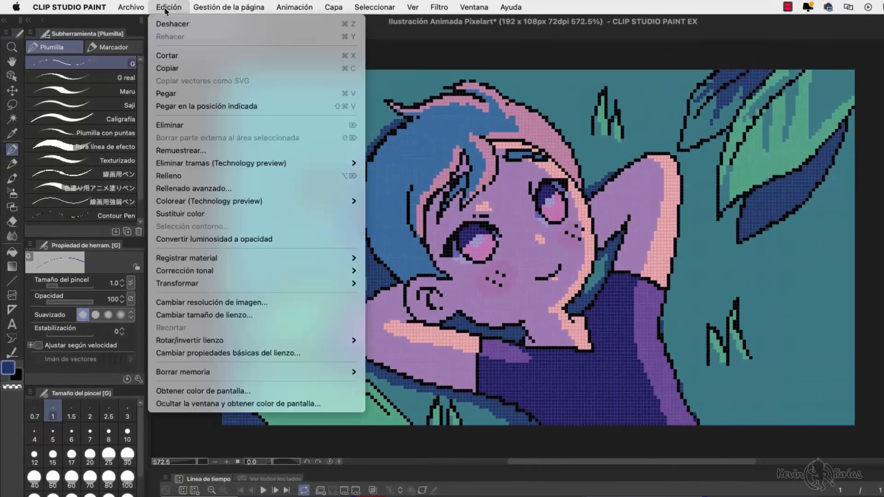
pyautogui.click(193, 175)
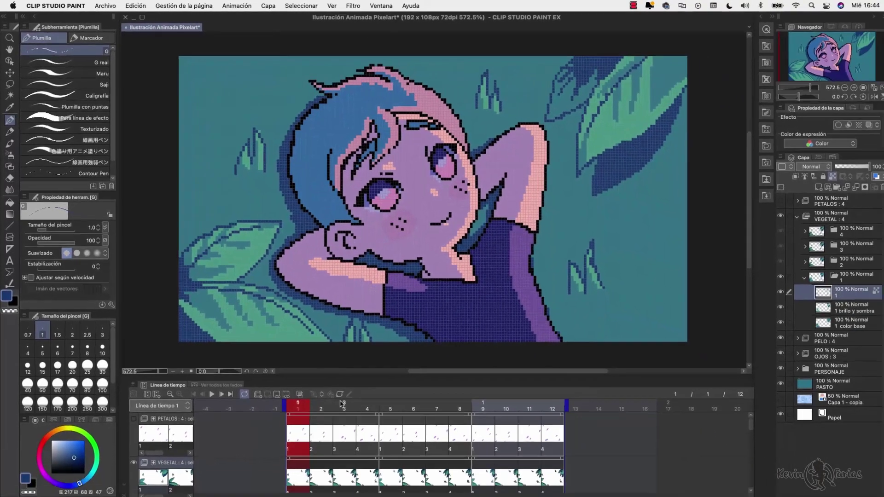
# - Fill the plant outlines of line art layer 2 in VEGETAL folder 2 with dark blue, keeping transparent pixels locked
pyautogui.click(800, 275)
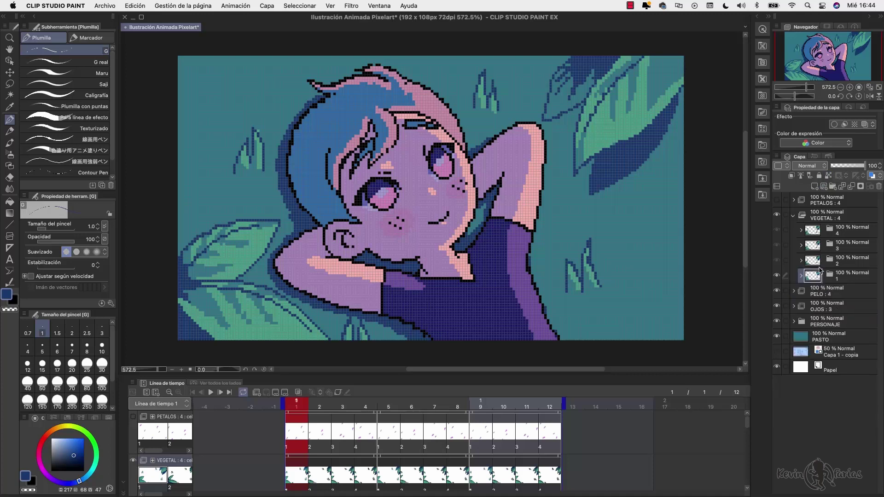
pyautogui.click(847, 261)
pyautogui.click(847, 275)
pyautogui.click(137, 6)
pyautogui.click(154, 134)
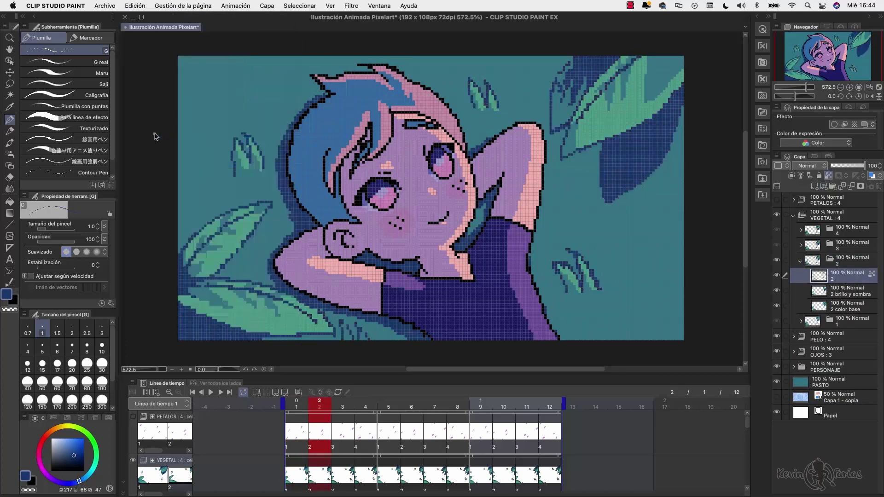
# - Lock the transparent pixels of the line art layer in VEGETAL folder 3 and fill its outlines with dark blue
pyautogui.click(801, 260)
pyautogui.click(801, 245)
pyautogui.click(847, 260)
pyautogui.click(827, 176)
pyautogui.click(137, 6)
pyautogui.click(158, 137)
pyautogui.press('Right')
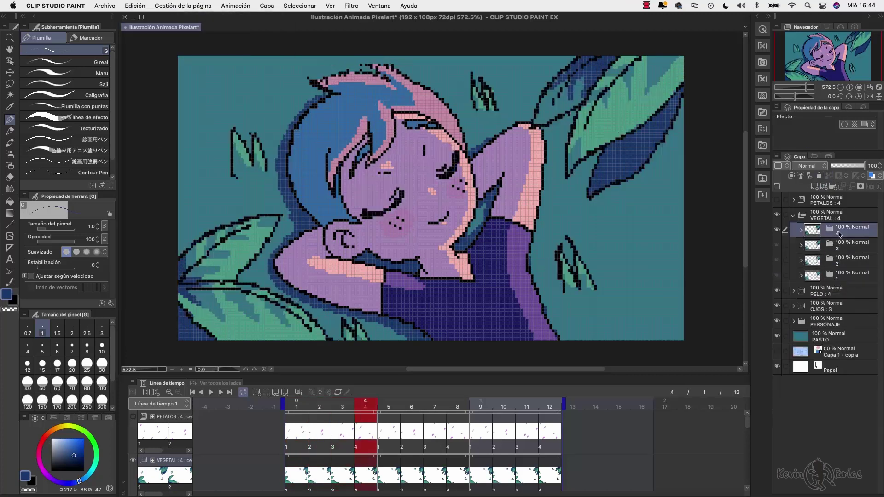
# - Collapse the VEGETAL folder, expand the PELO folder and select its subfolder 1 at frame 1
pyautogui.click(793, 220)
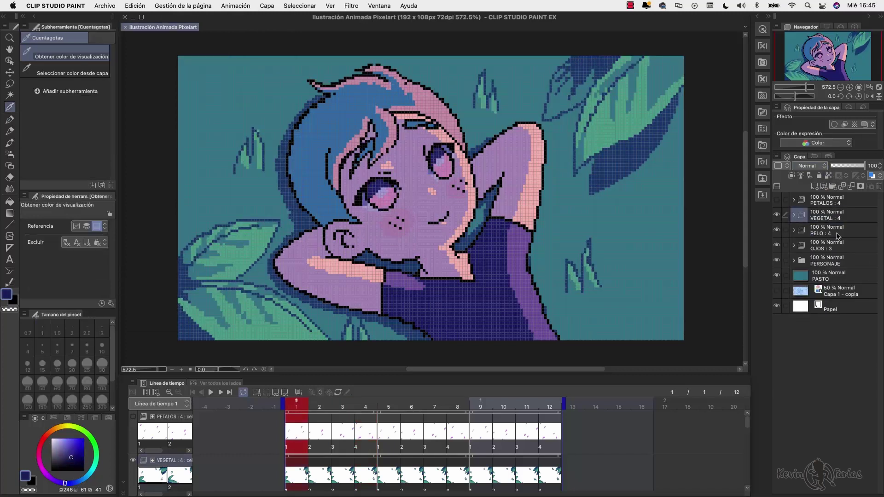
pyautogui.click(835, 232)
pyautogui.click(793, 230)
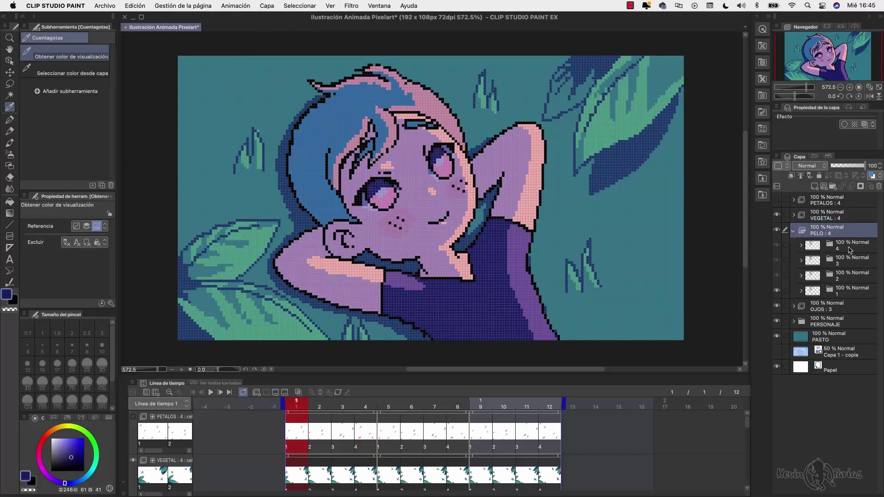
pyautogui.click(849, 247)
pyautogui.click(855, 288)
pyautogui.press('Left')
pyautogui.press('Left')
pyautogui.press('Left')
pyautogui.press('Left')
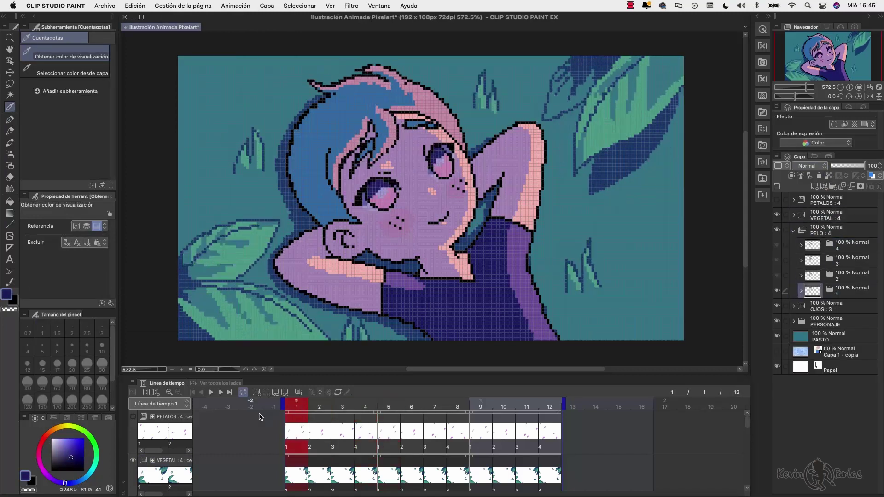
# - Lock the transparent pixels of line art layer 1 in PELO folder 1 and fill the hair outlines with dark blue
pyautogui.click(801, 291)
pyautogui.click(843, 308)
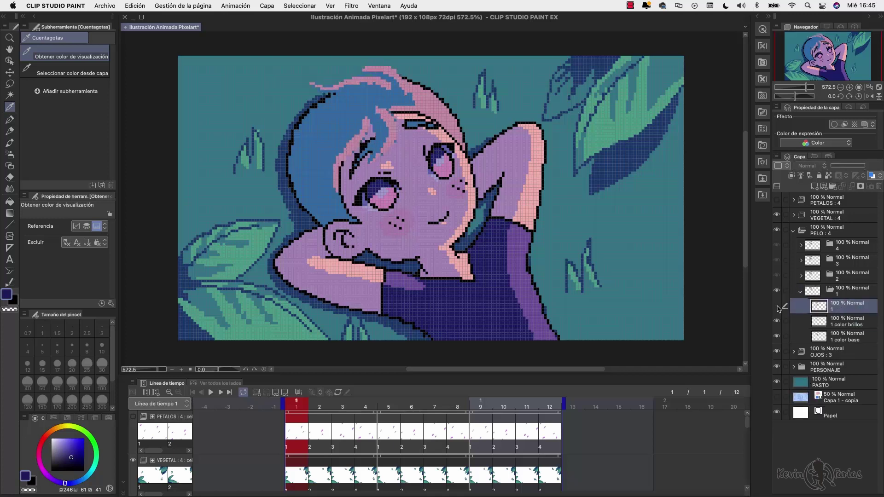
pyautogui.click(135, 6)
pyautogui.click(140, 141)
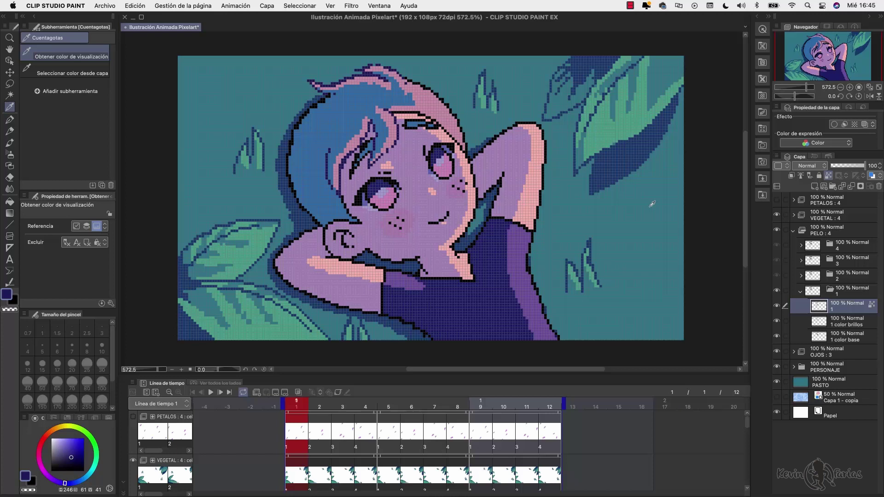
# - Fill the hair outlines of the line art layer in PELO folder 2 with dark blue
pyautogui.click(801, 290)
pyautogui.click(801, 275)
pyautogui.click(134, 6)
pyautogui.click(140, 141)
# - Fill the outlines of line art layer 3 in PELO folder 3 with dark blue, keeping its transparent pixels locked
pyautogui.click(801, 260)
pyautogui.click(135, 6)
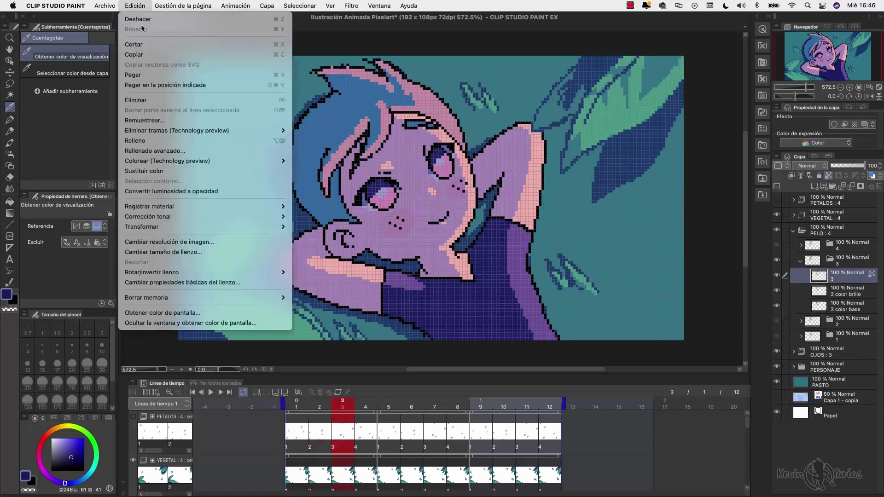
pyautogui.click(140, 141)
# - Fill the hair line art in PELO folder 4 with dark blue and collapse the PELO folder
pyautogui.click(804, 247)
pyautogui.click(801, 245)
pyautogui.click(843, 260)
pyautogui.click(134, 6)
pyautogui.click(140, 141)
pyautogui.click(793, 230)
# - Recolour the eye line art in the OJOS subfolders with dark blue across the blink frames and collapse OJOS
pyautogui.click(290, 407)
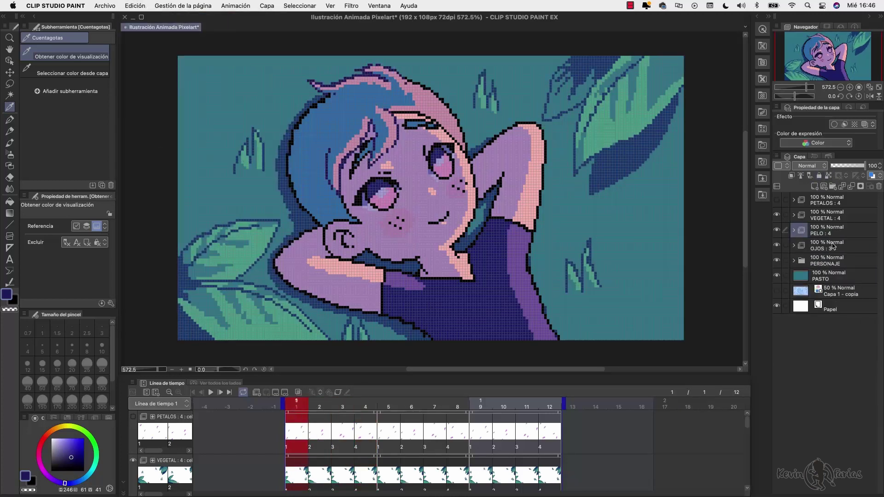
pyautogui.click(808, 247)
pyautogui.click(793, 245)
pyautogui.press('Right')
pyautogui.press('Right')
pyautogui.press('Right')
pyautogui.press('Right')
pyautogui.press('Right')
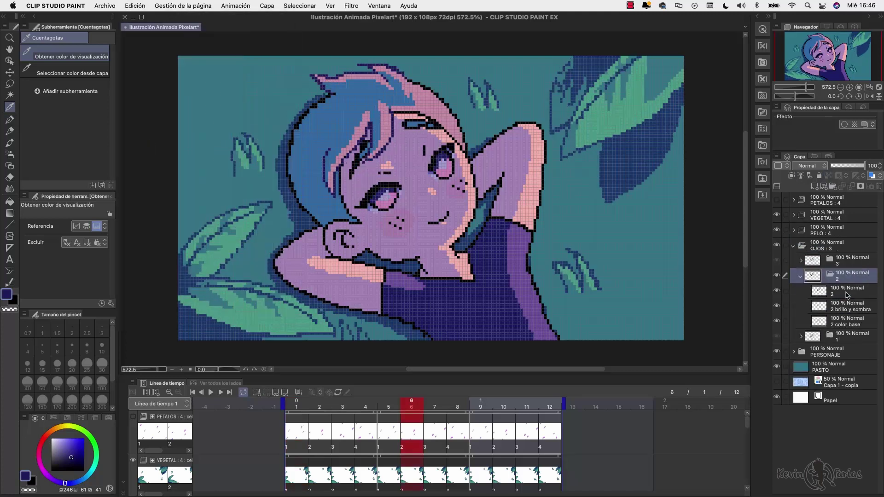
pyautogui.press('Left')
pyautogui.press('Left')
pyautogui.click(792, 245)
# - Lock the transparent pixels of the Personaje layer in the PERSONAJE folder and fill the character outlines with dark blue
pyautogui.click(824, 260)
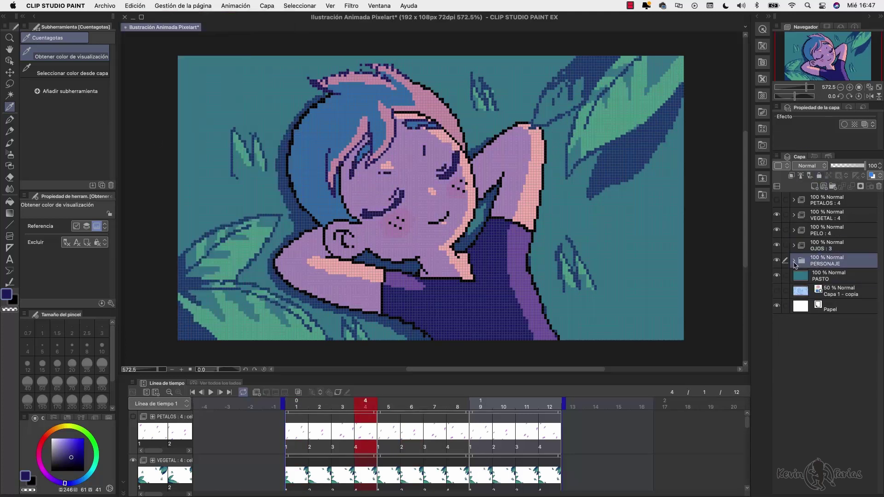
pyautogui.click(793, 260)
pyautogui.click(834, 276)
pyautogui.click(775, 276)
pyautogui.click(775, 276)
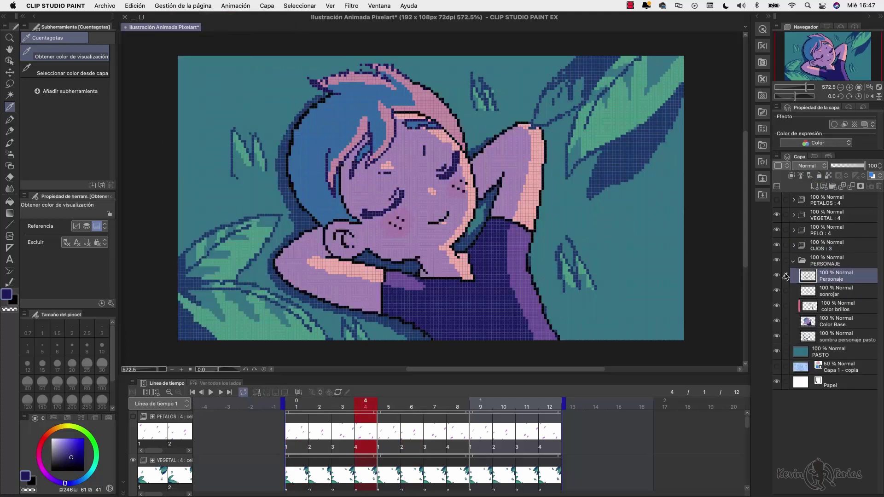
pyautogui.click(134, 5)
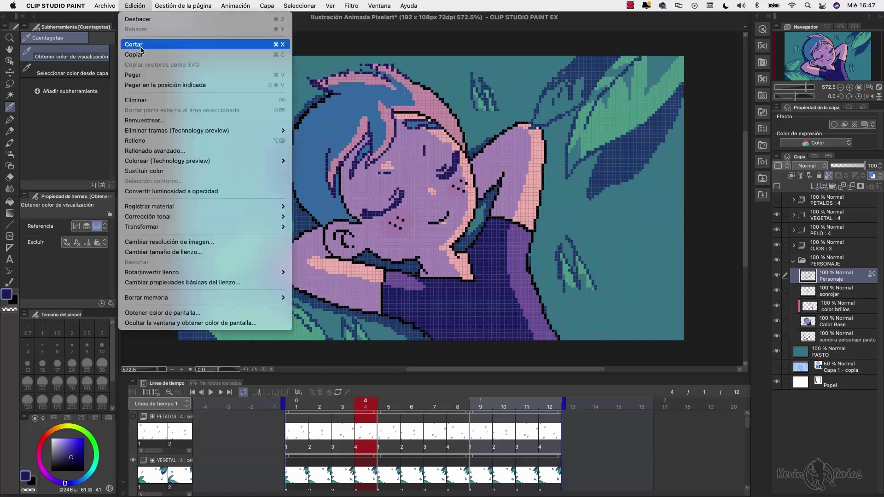
pyautogui.click(154, 142)
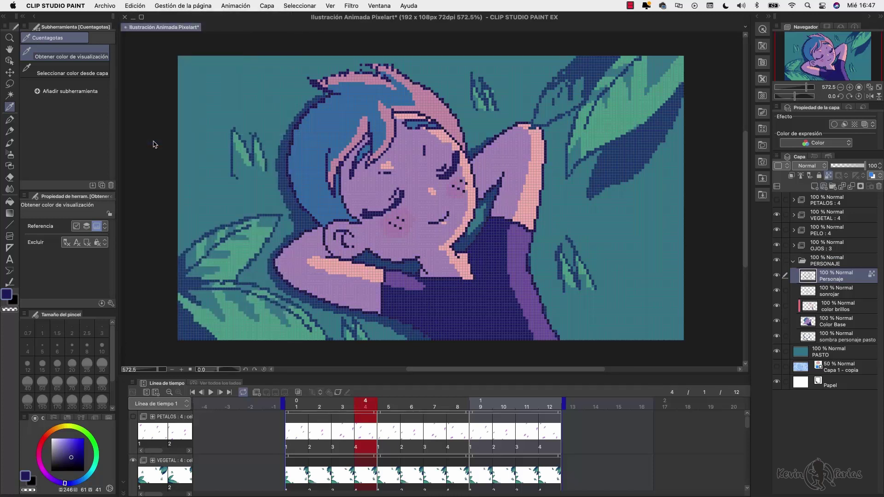
# - Return the timeline to frame 1 and save the illustration
pyautogui.moveTo(377, 404); pyautogui.dragTo(296, 404)
pyautogui.press('super+s')
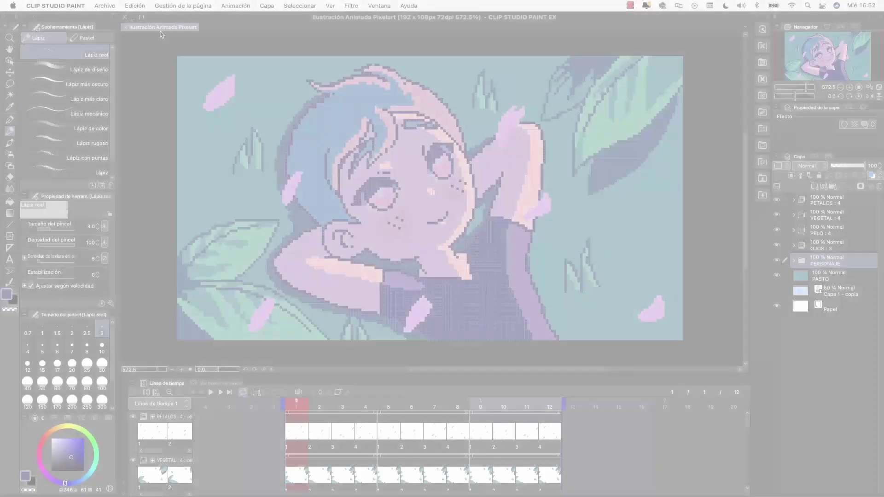
# - Export the animation as GIF "Ilustración Animada Pixelart" in the TUTORIAL folder at 192 x 108 px, frames 1 to 12, 8 fps, unlimited loops
pyautogui.click(105, 6)
pyautogui.moveTo(138, 140)
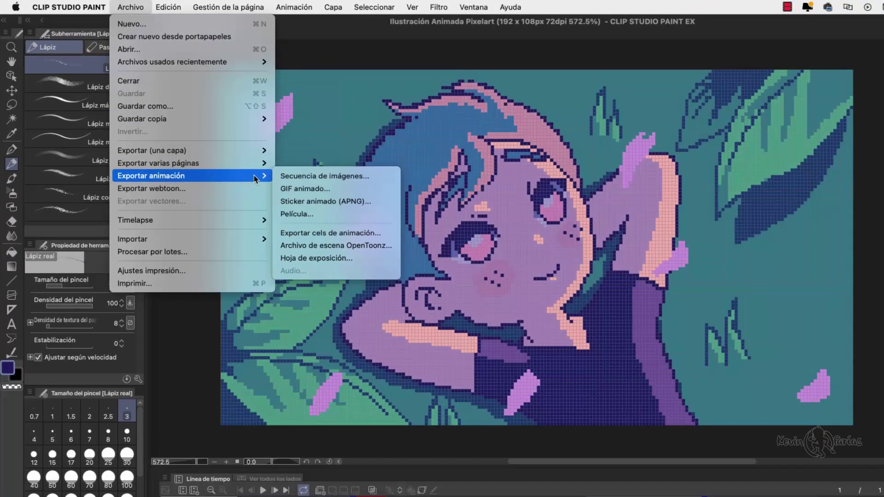
pyautogui.click(377, 192)
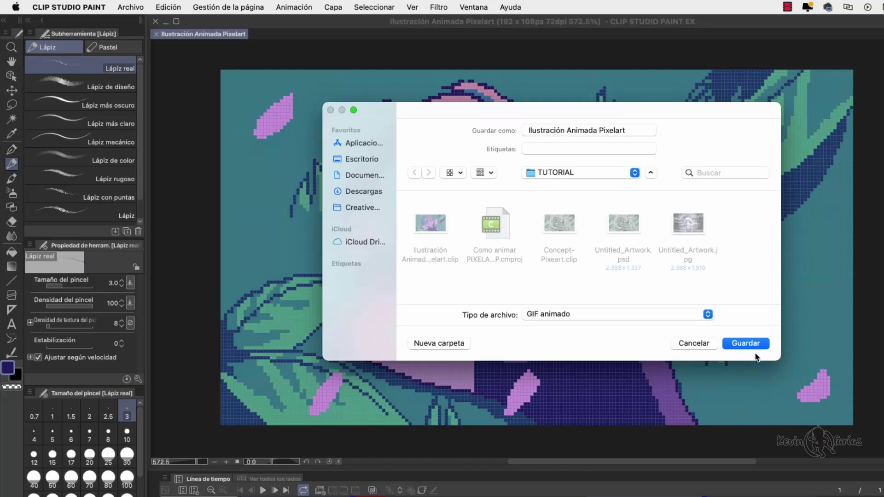
pyautogui.click(750, 347)
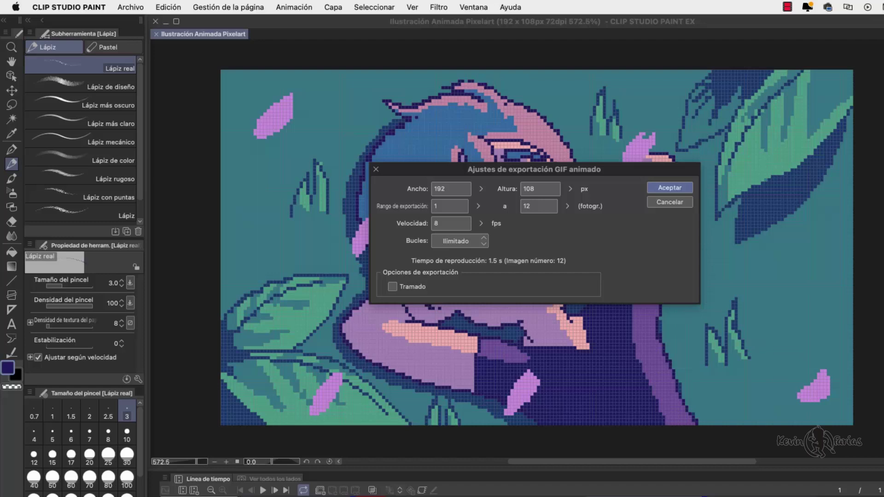
pyautogui.click(672, 189)
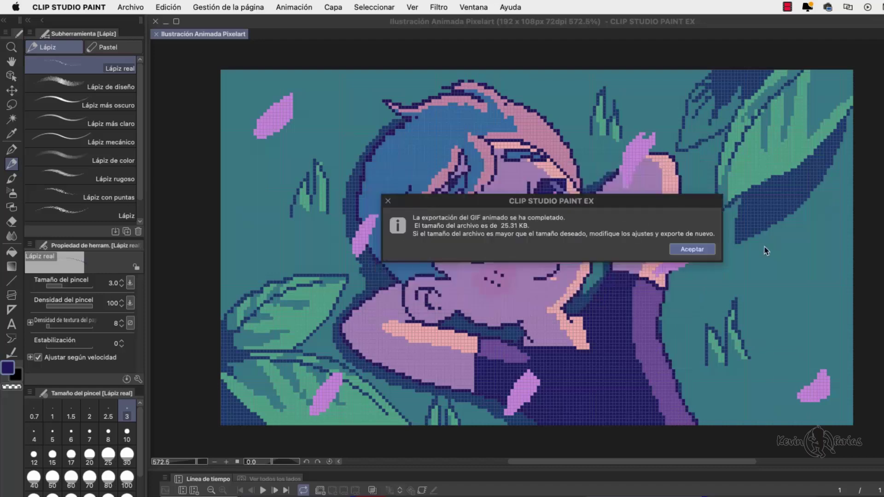
pyautogui.click(692, 252)
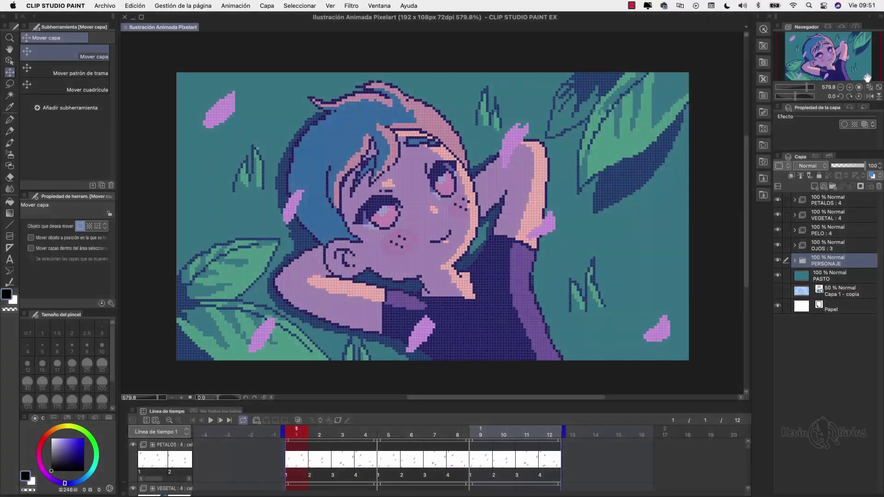
# - Change the image resolution to 1920 x 1080 px at scale 10.00 with the Alta precisión (color medio) interpolation method
pyautogui.click(879, 86)
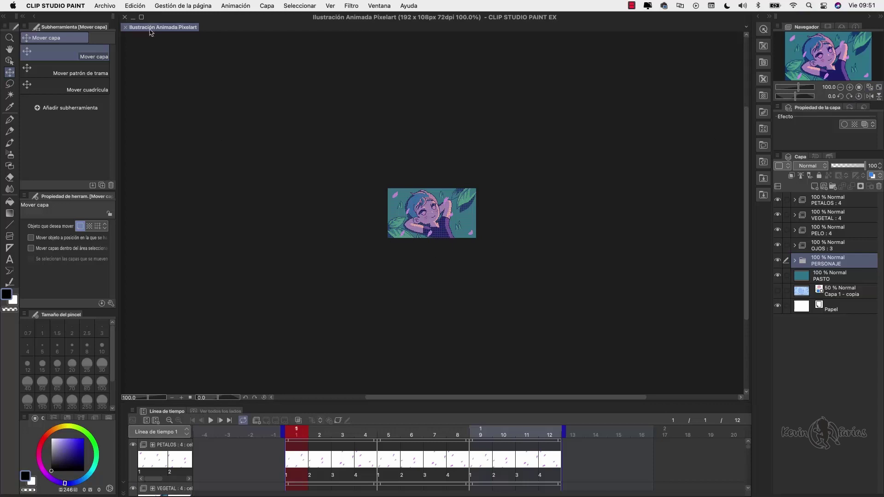
pyautogui.click(140, 6)
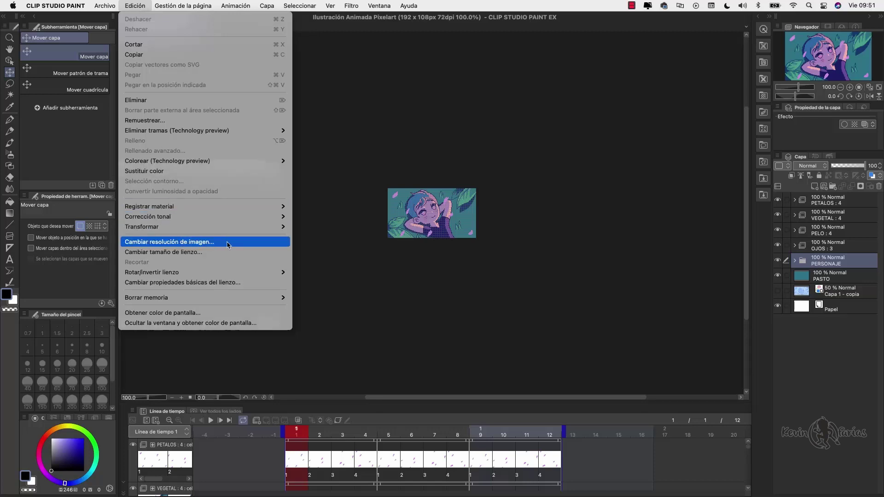
pyautogui.click(169, 241)
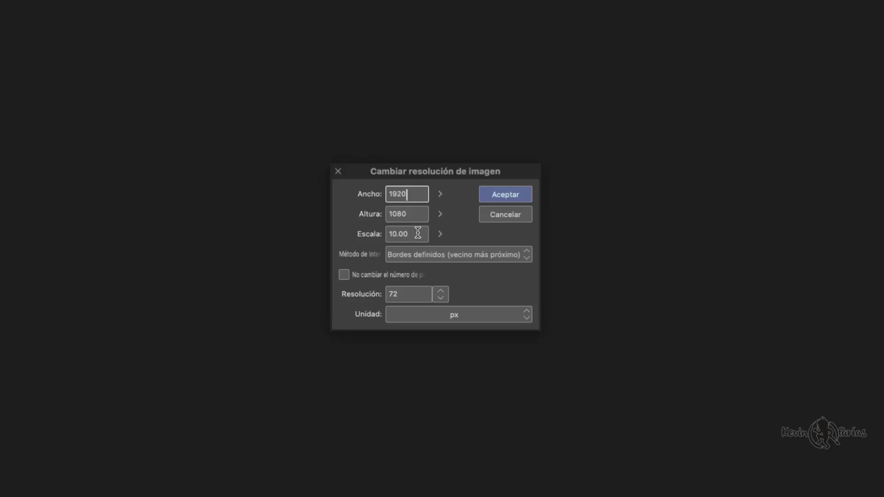
pyautogui.click(448, 259)
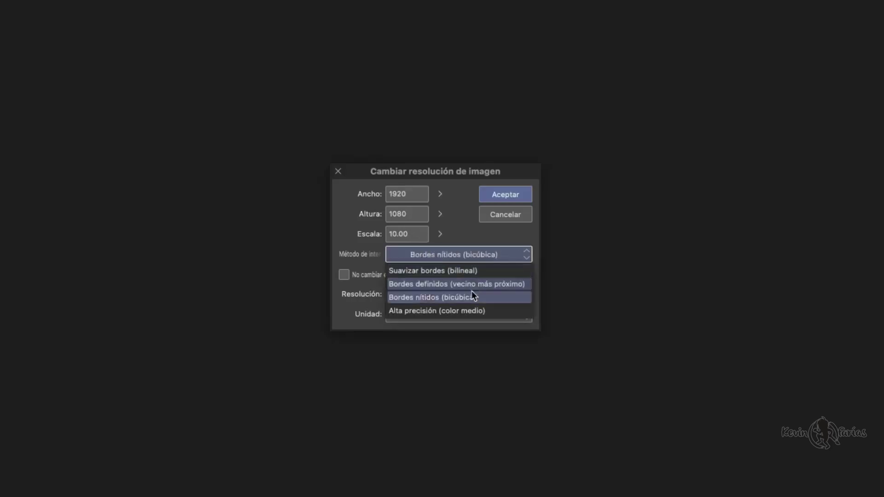
pyautogui.click(475, 310)
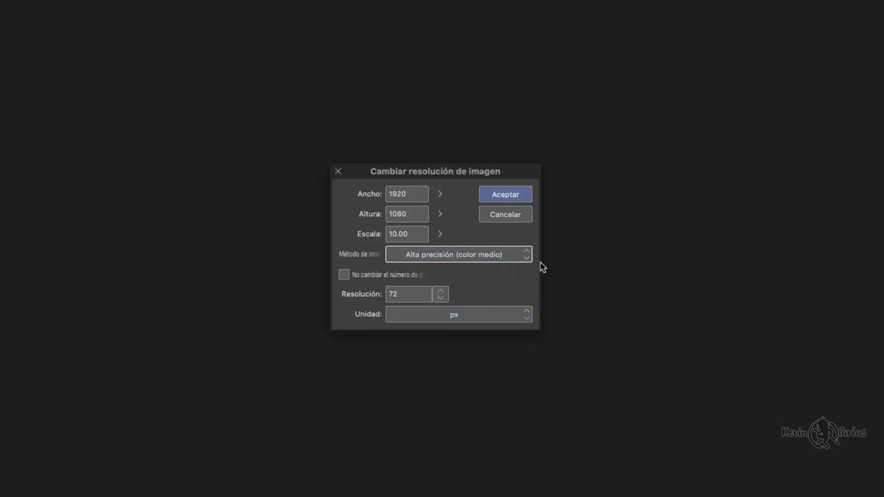
pyautogui.click(524, 196)
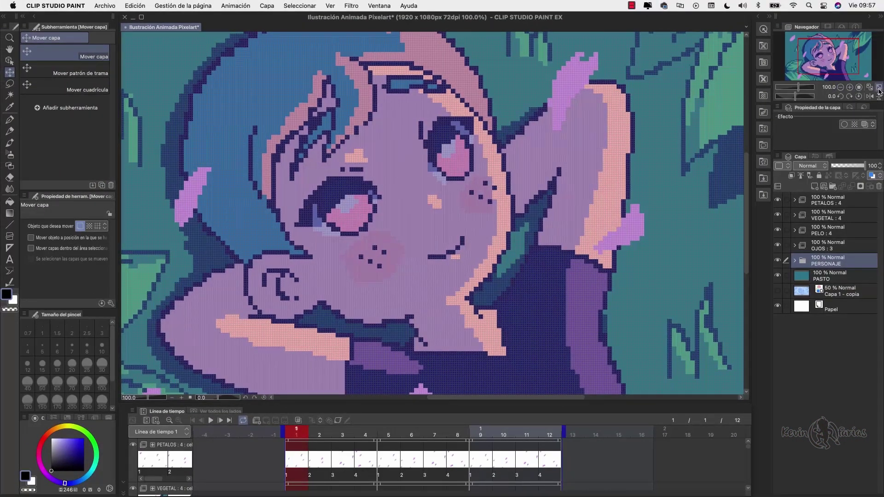
# - Fit the enlarged illustration in the view and play the animation to review it
pyautogui.click(878, 89)
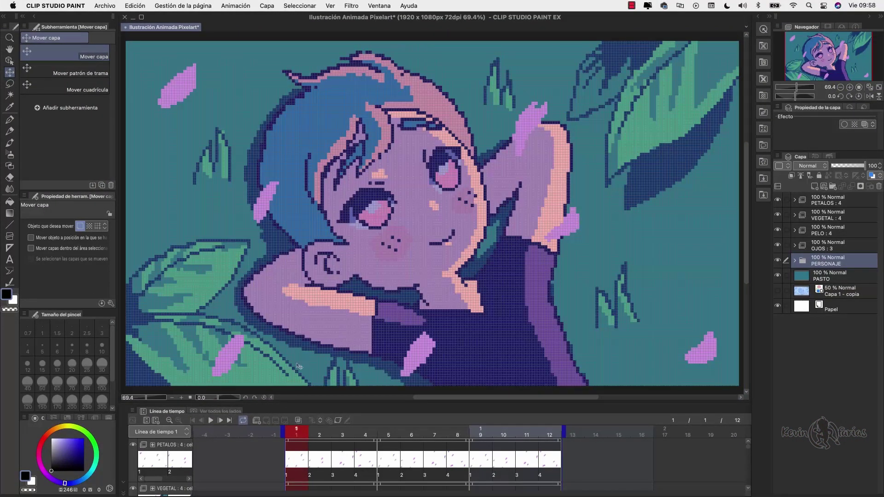
pyautogui.click(212, 420)
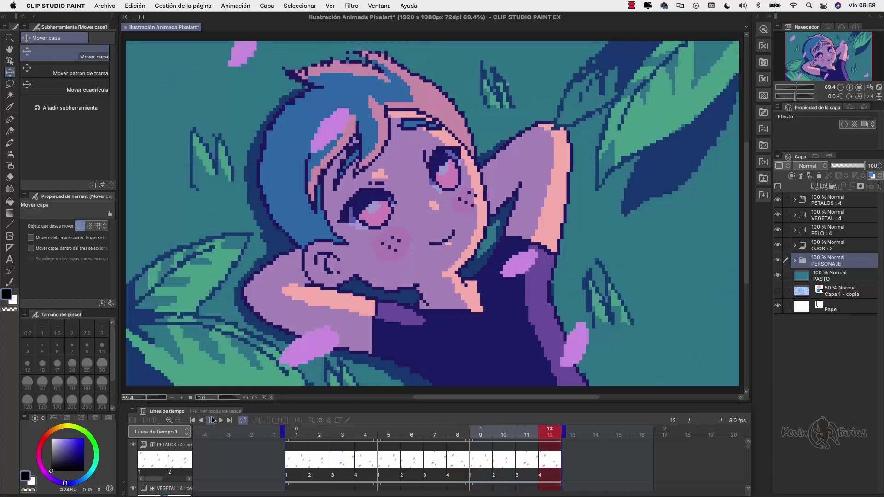
pyautogui.click(212, 420)
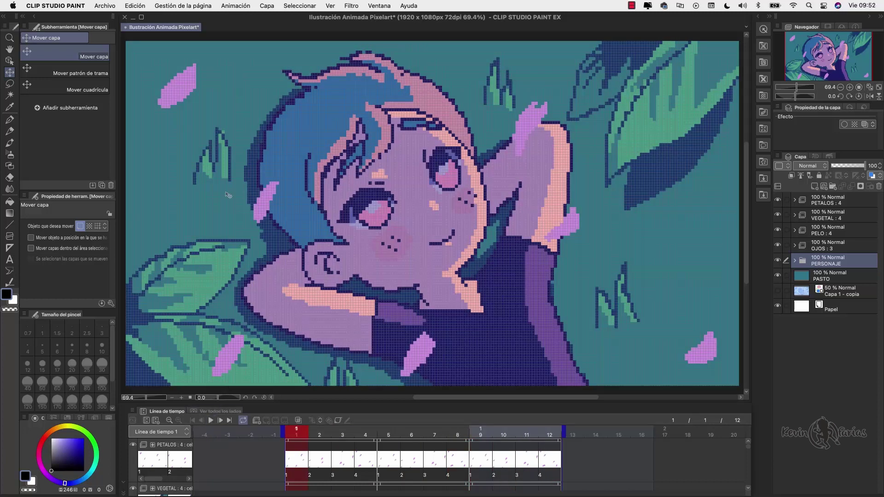